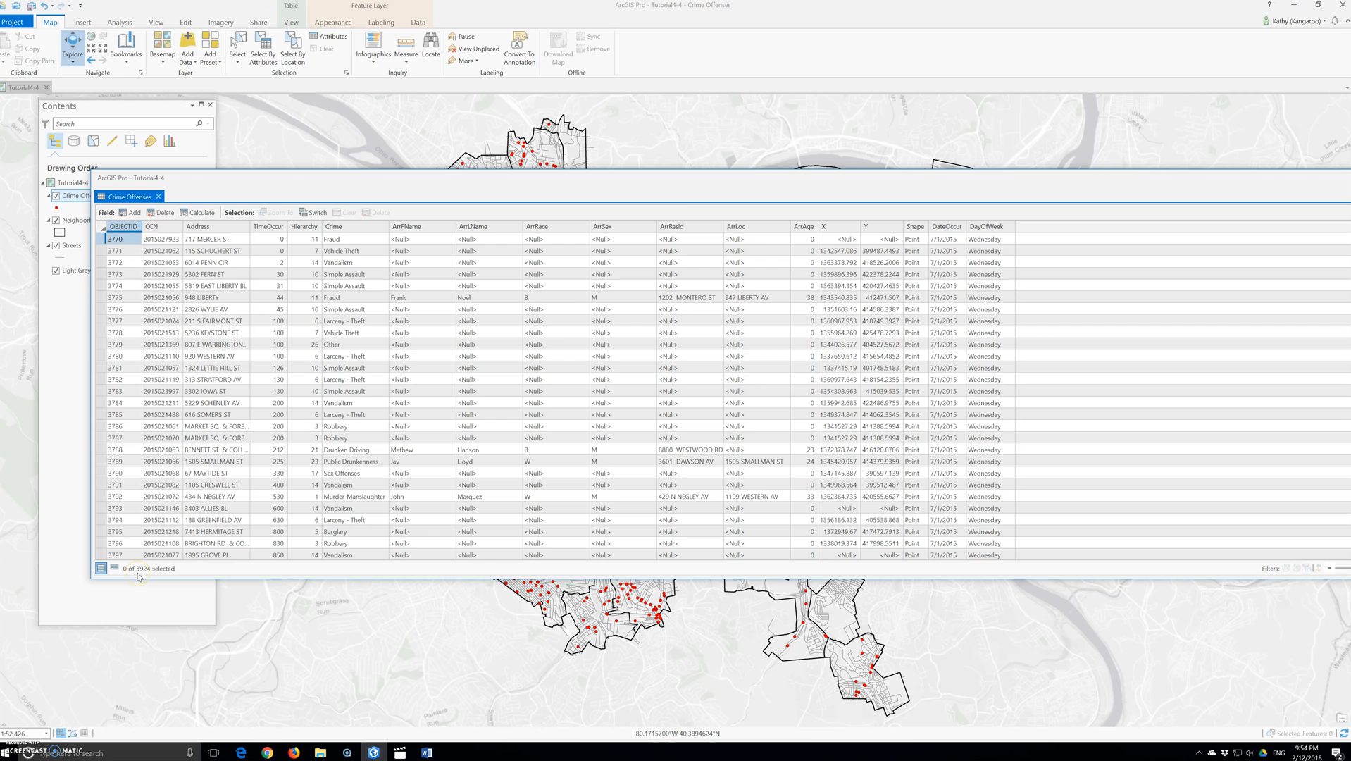
Step: Close the floating Crime Offenses attribute table
{"action": "left_click", "coordinate": [140, 575]}
{"action": "left_click_drag", "start_coordinate": [1034, 176], "coordinate": [912, 186]}
{"action": "left_click", "coordinate": [1312, 187]}
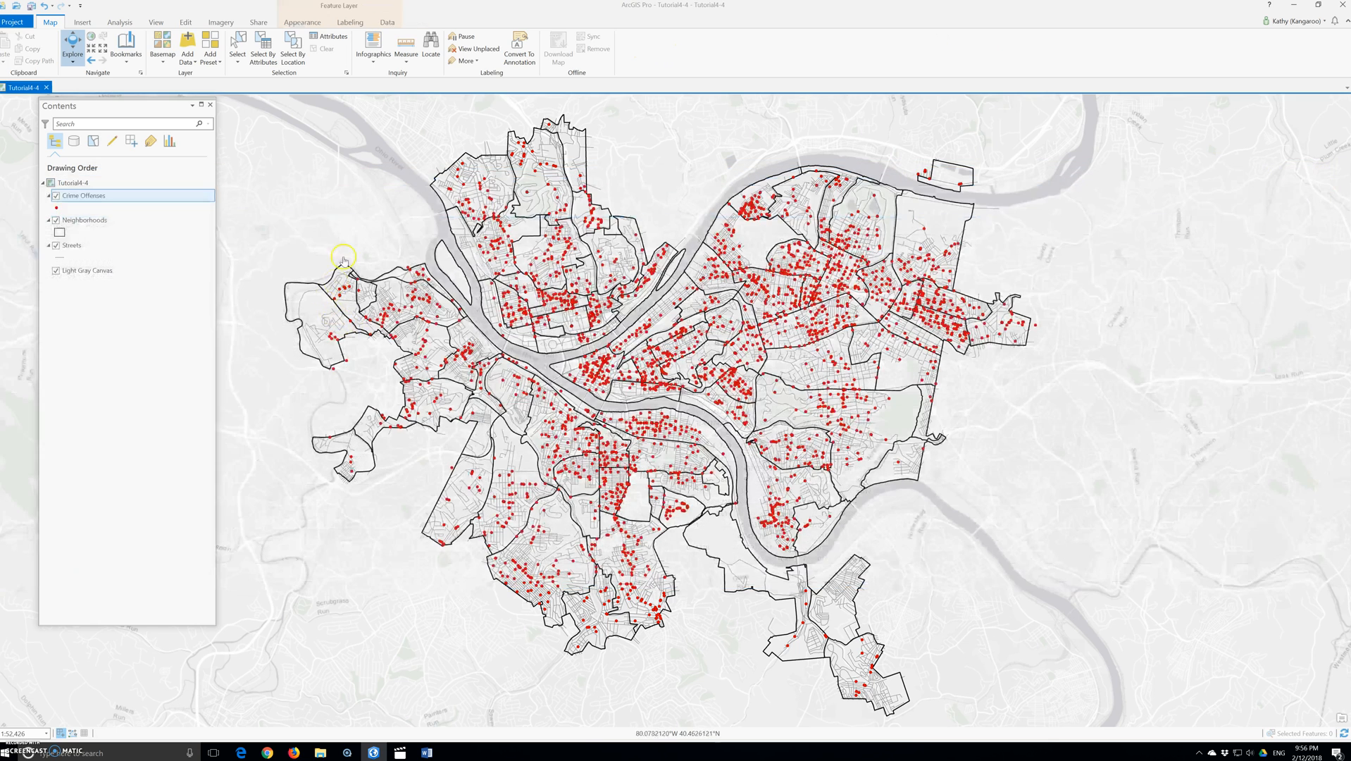
Step: Open the Crime Offenses layer properties and add a definition query clause where Crime is equal to Disorderly Conduct
{"action": "right_click", "coordinate": [84, 196]}
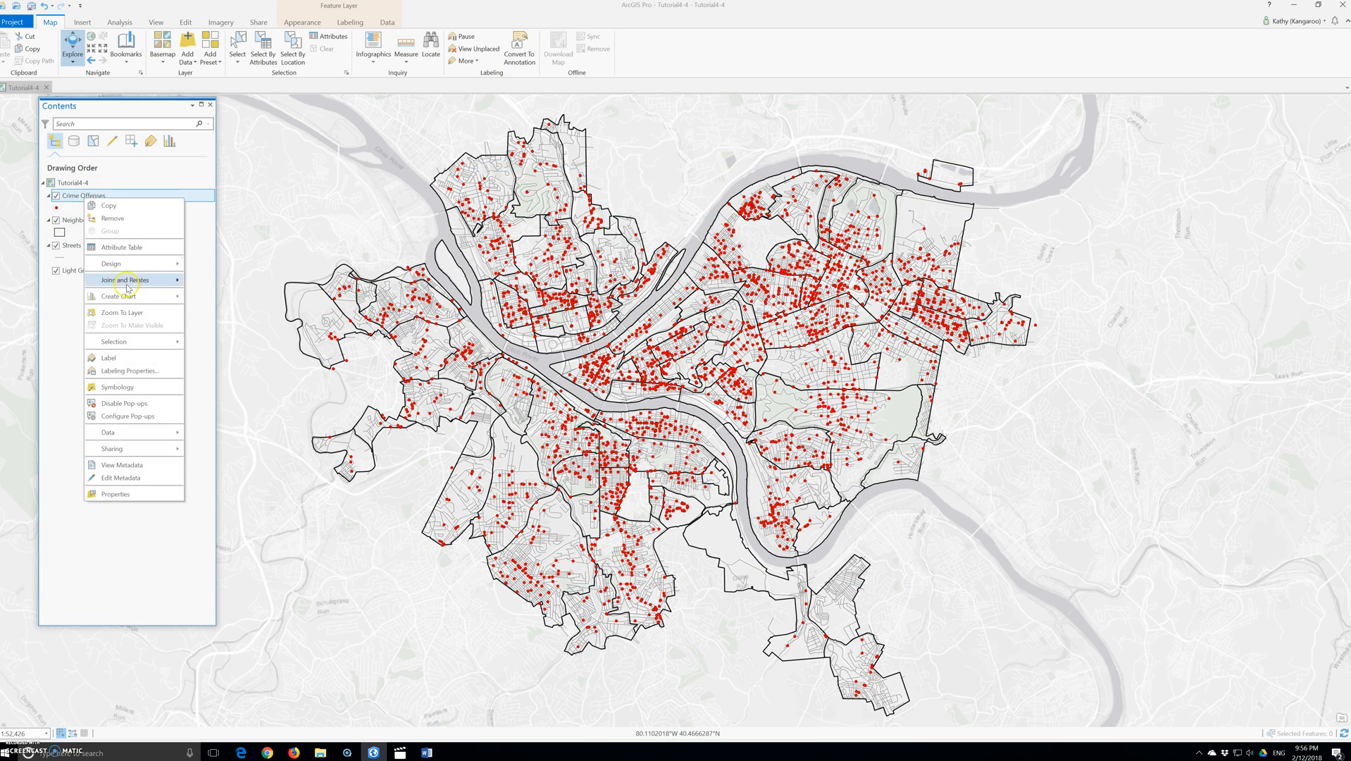
{"action": "left_click", "coordinate": [115, 493]}
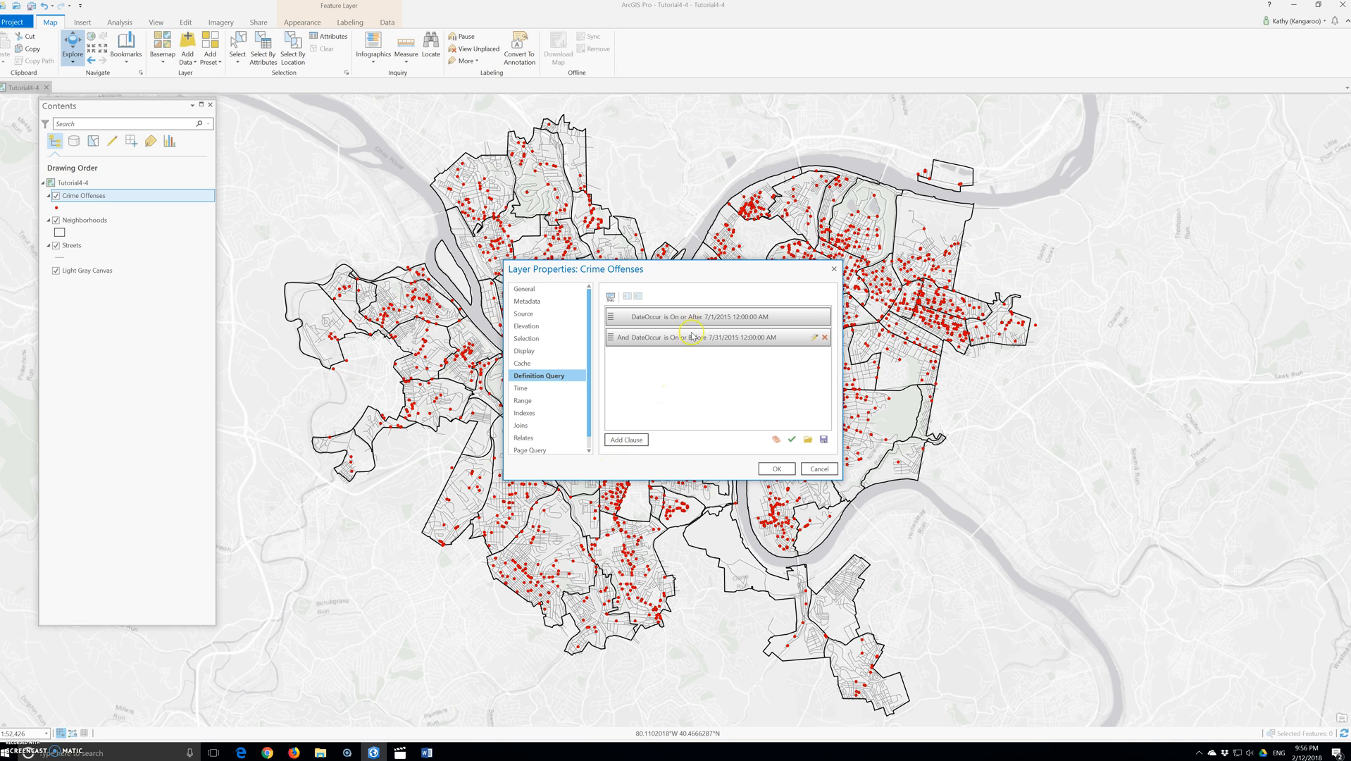
{"action": "left_click", "coordinate": [648, 351]}
{"action": "left_click", "coordinate": [622, 440]}
{"action": "left_click", "coordinate": [672, 378]}
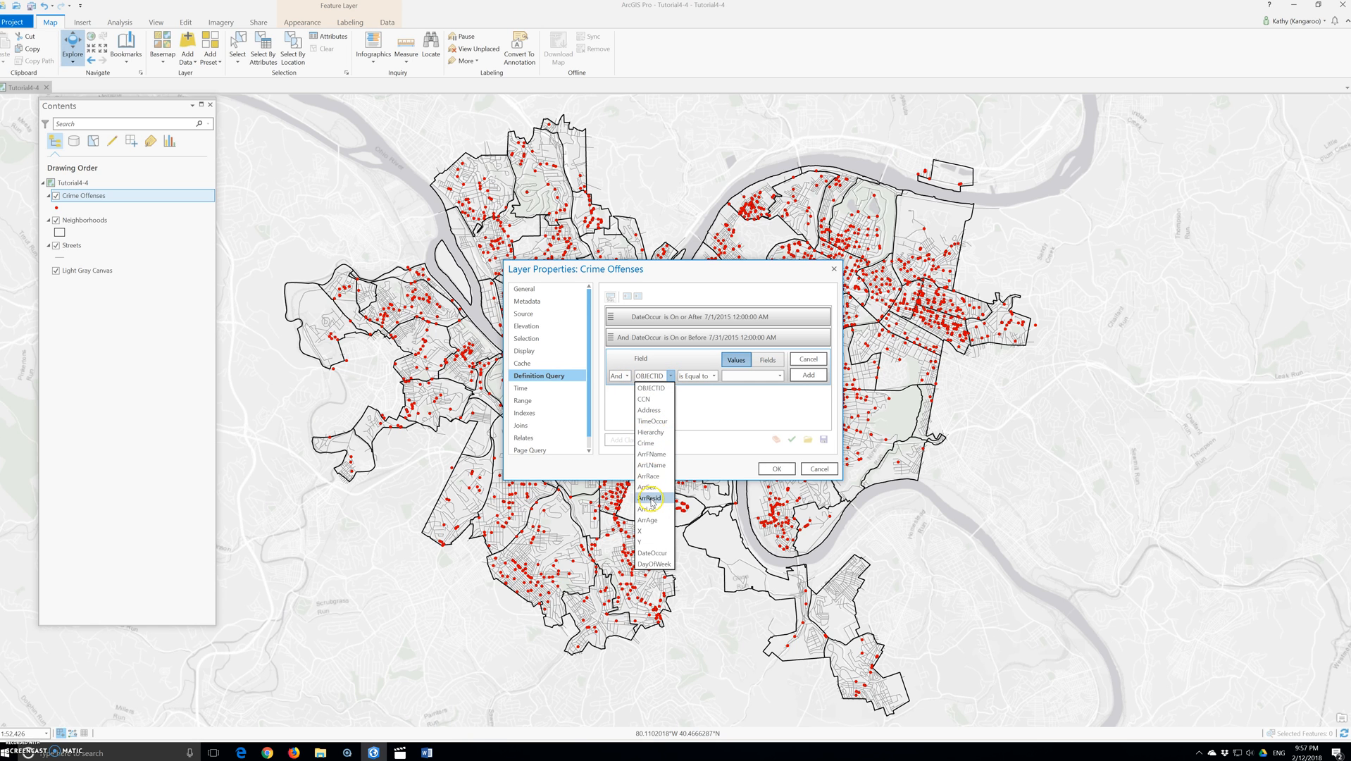
{"action": "left_click", "coordinate": [653, 444]}
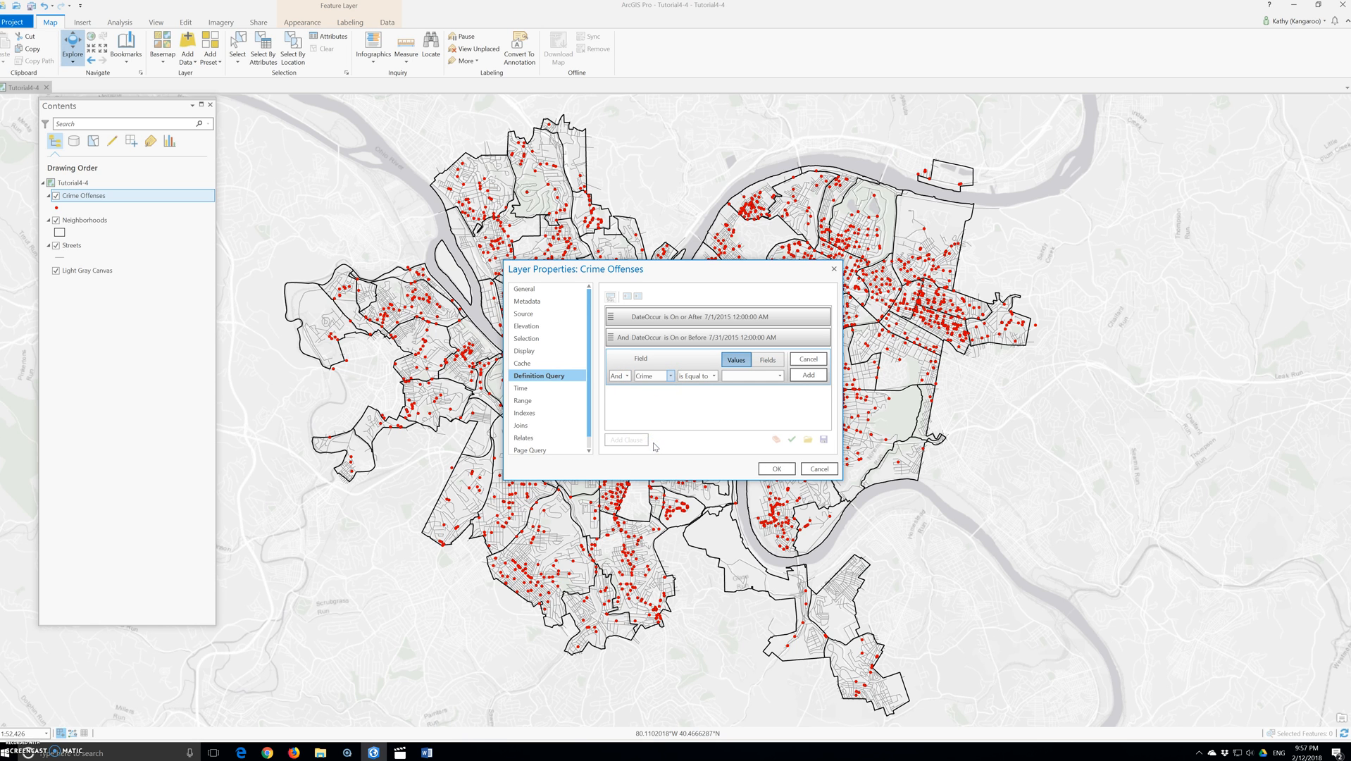
{"action": "left_click", "coordinate": [778, 376]}
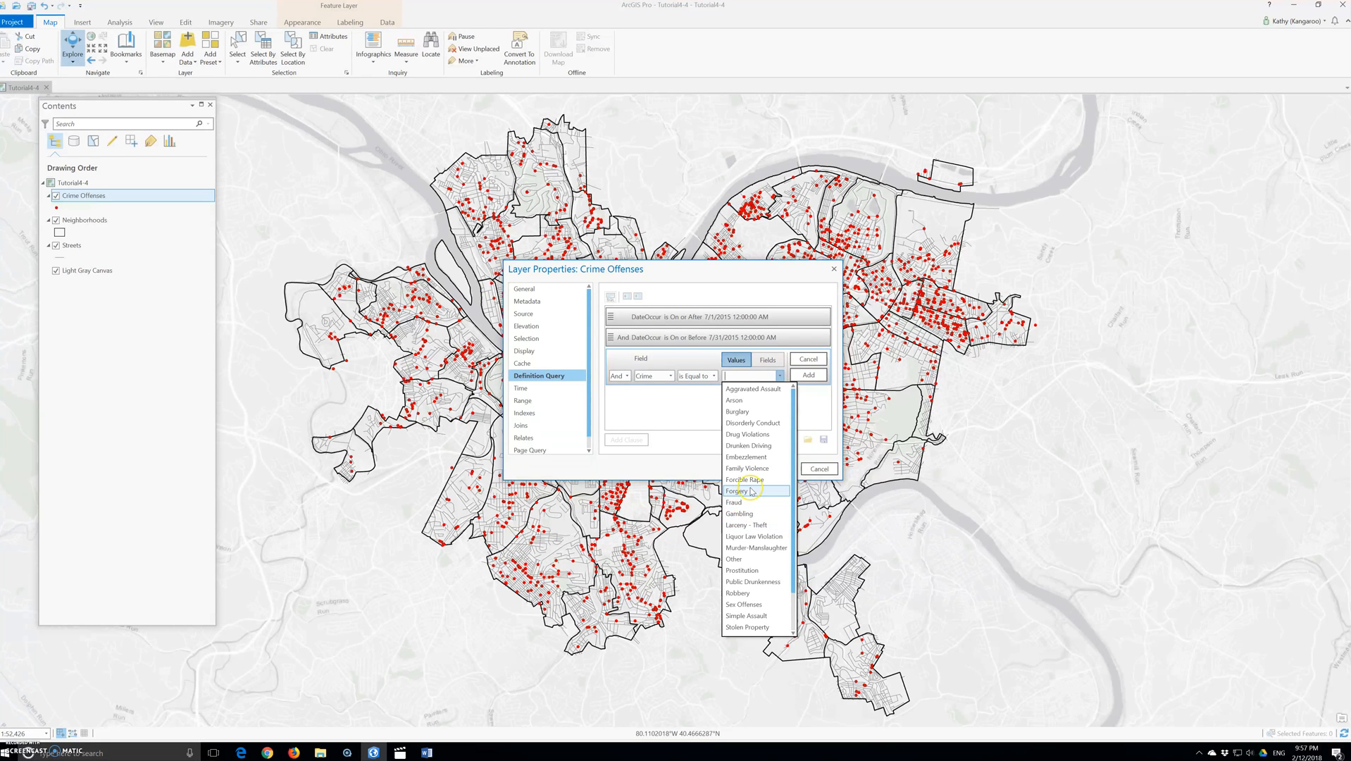
{"action": "left_click", "coordinate": [758, 423]}
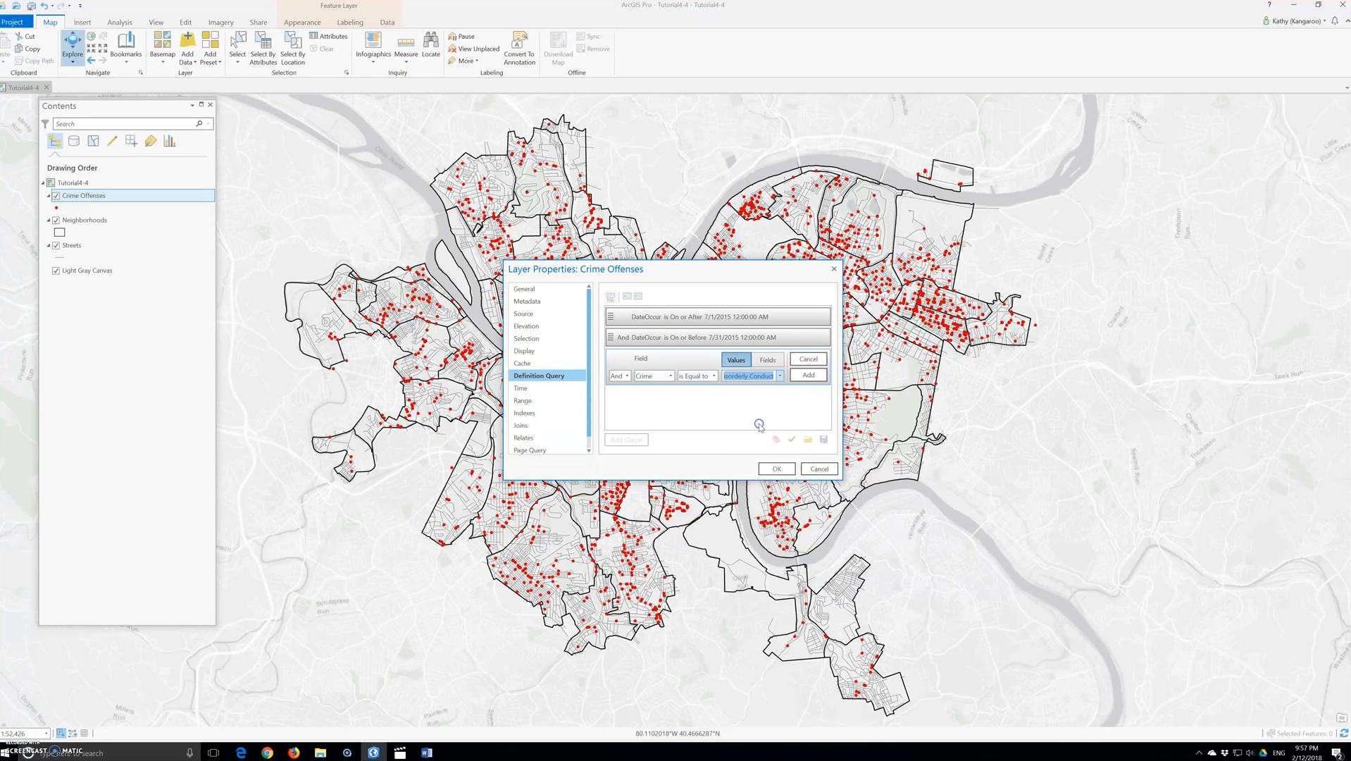
{"action": "left_click", "coordinate": [808, 375]}
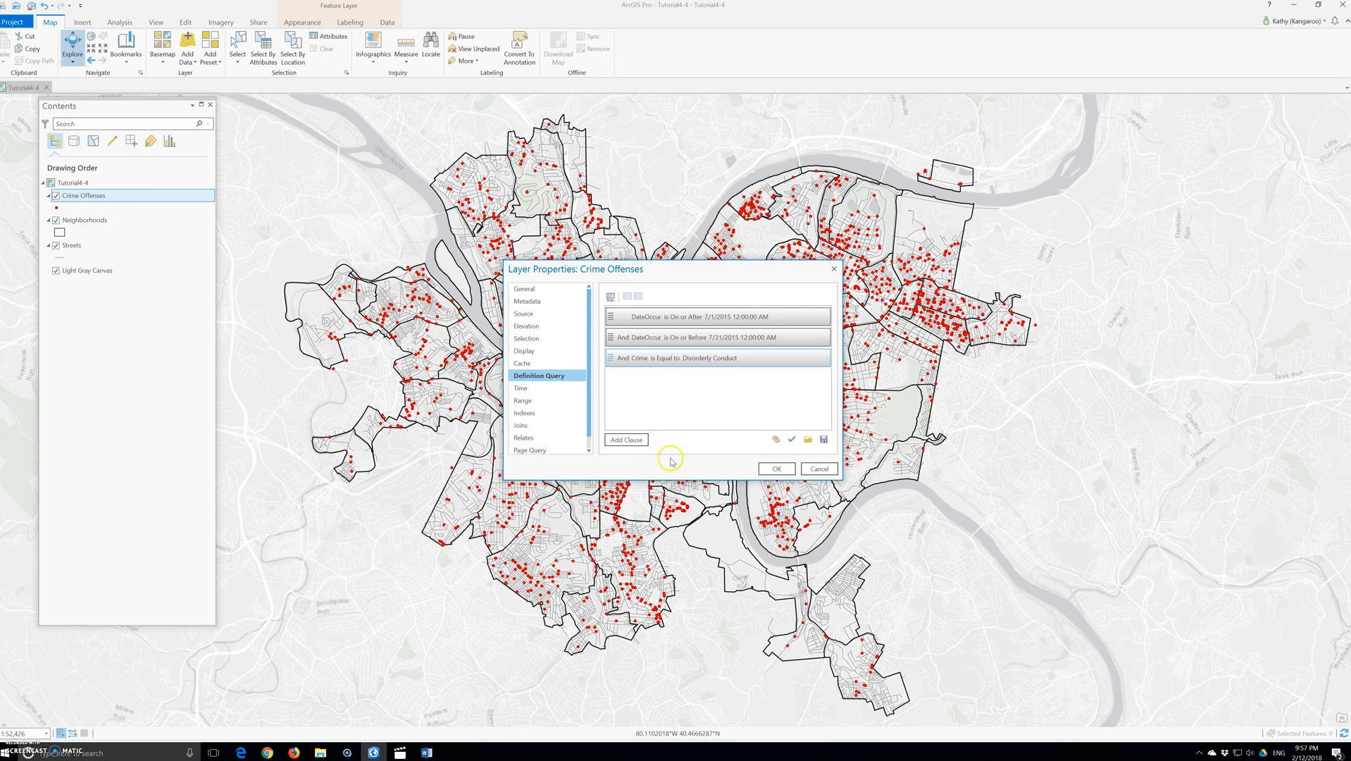
Step: Add another definition query clause where Crime is equal to Vagrancy
{"action": "left_click", "coordinate": [625, 441]}
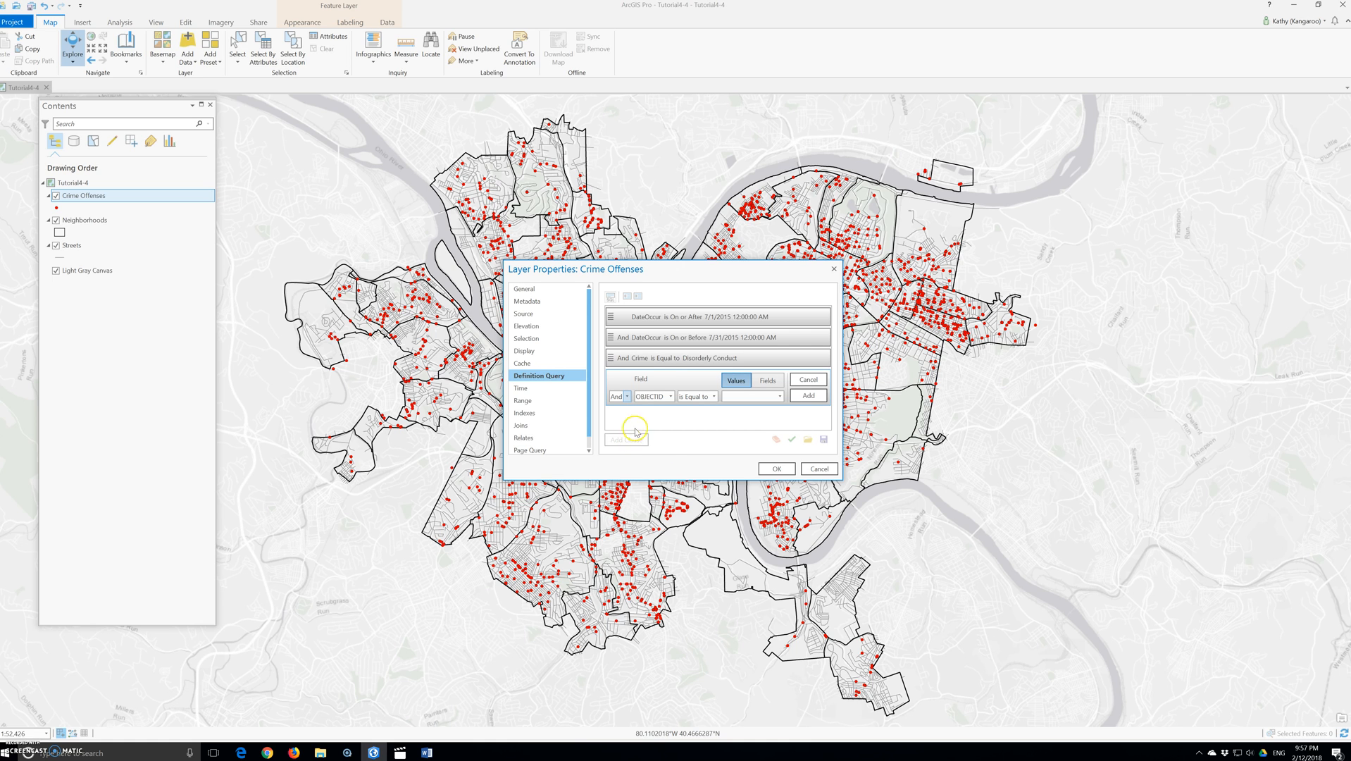
{"action": "left_click", "coordinate": [659, 396]}
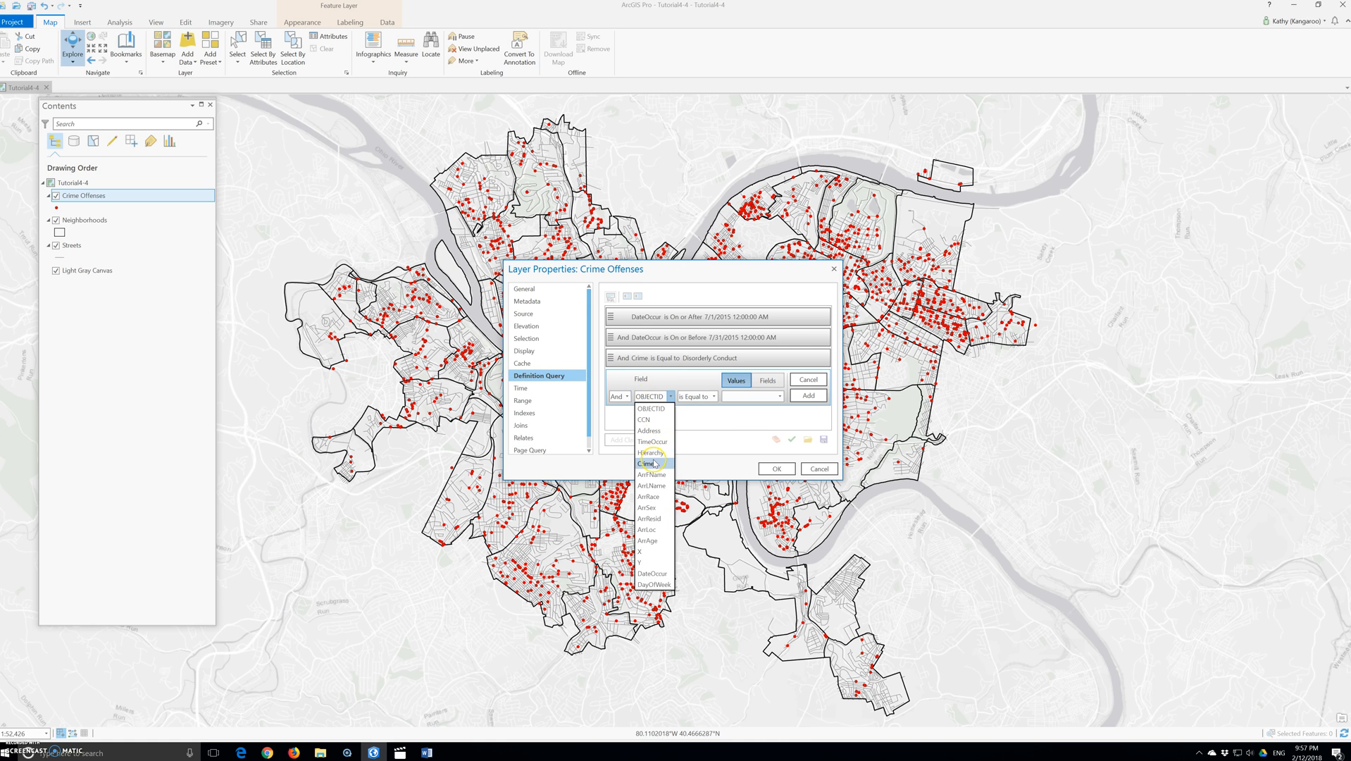
{"action": "left_click", "coordinate": [652, 463]}
{"action": "left_click", "coordinate": [781, 396]}
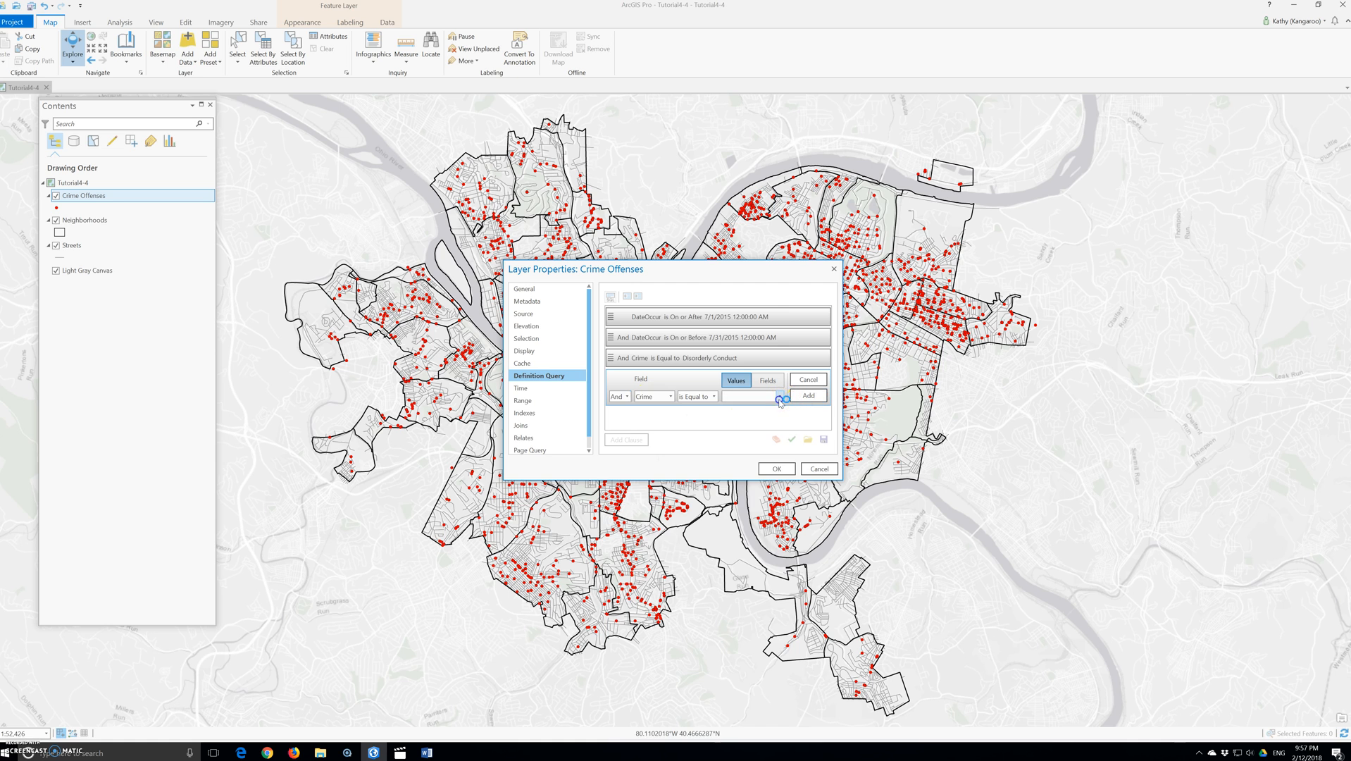
{"action": "scroll", "coordinate": [743, 598], "scroll_direction": "down", "scroll_amount": 2}
{"action": "left_click", "coordinate": [747, 611]}
{"action": "left_click", "coordinate": [808, 395]}
Step: Add a further definition query clause where Crime is equal to Vandalism
{"action": "left_click", "coordinate": [626, 439]}
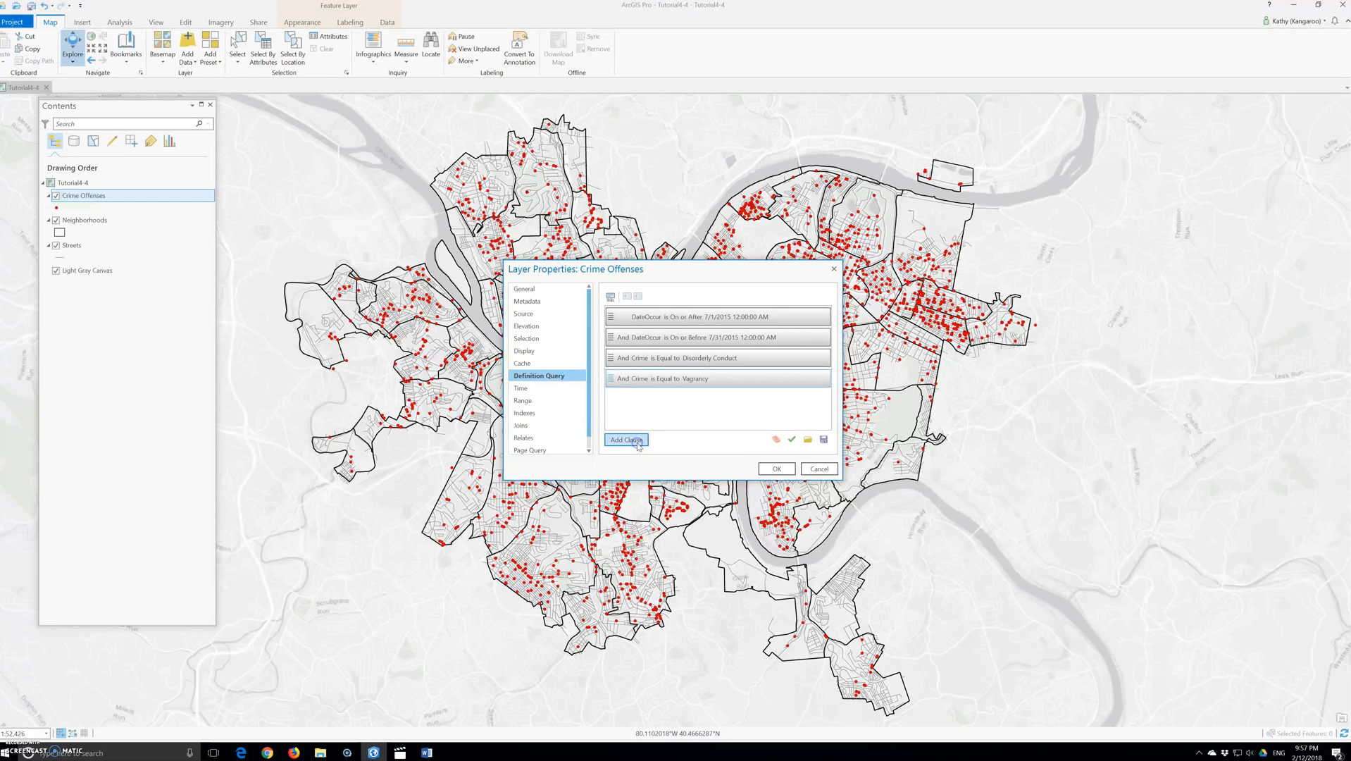
{"action": "left_click", "coordinate": [634, 451]}
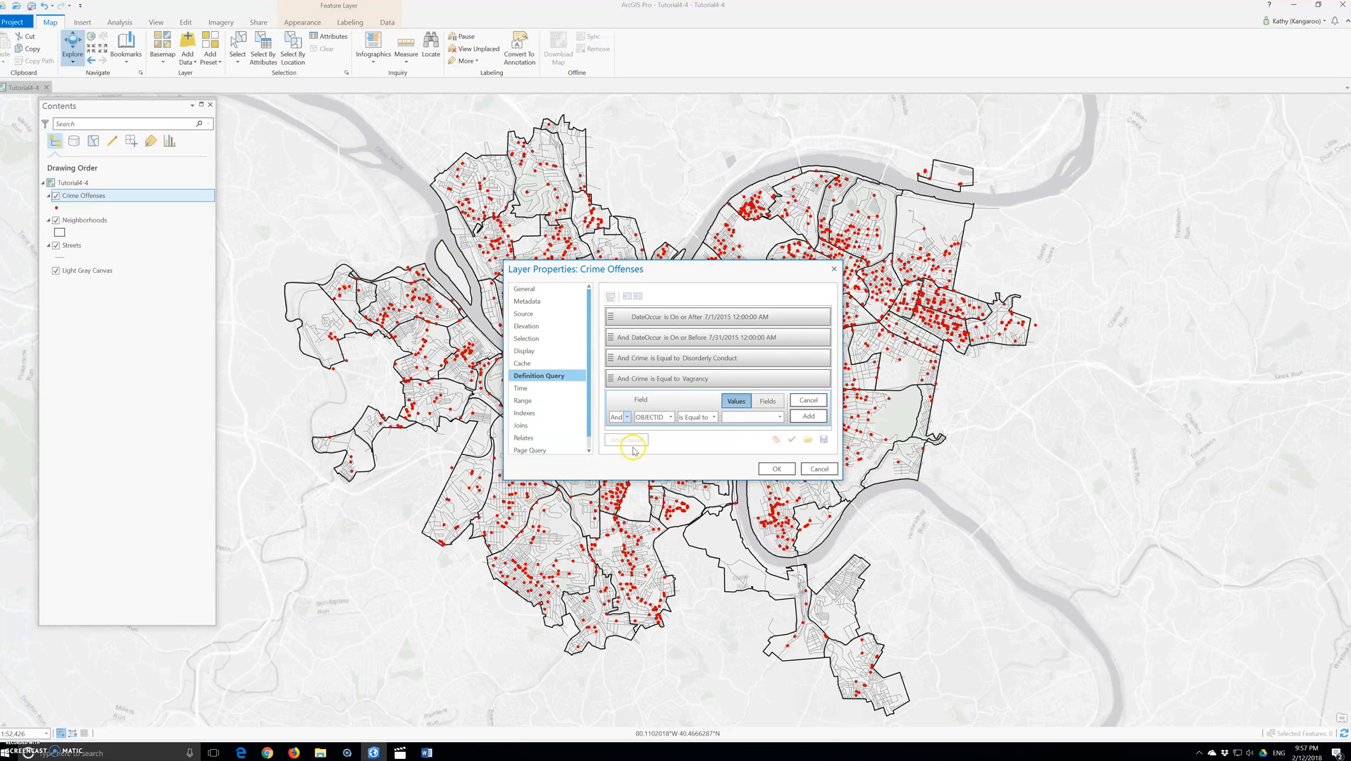
{"action": "left_click", "coordinate": [669, 417]}
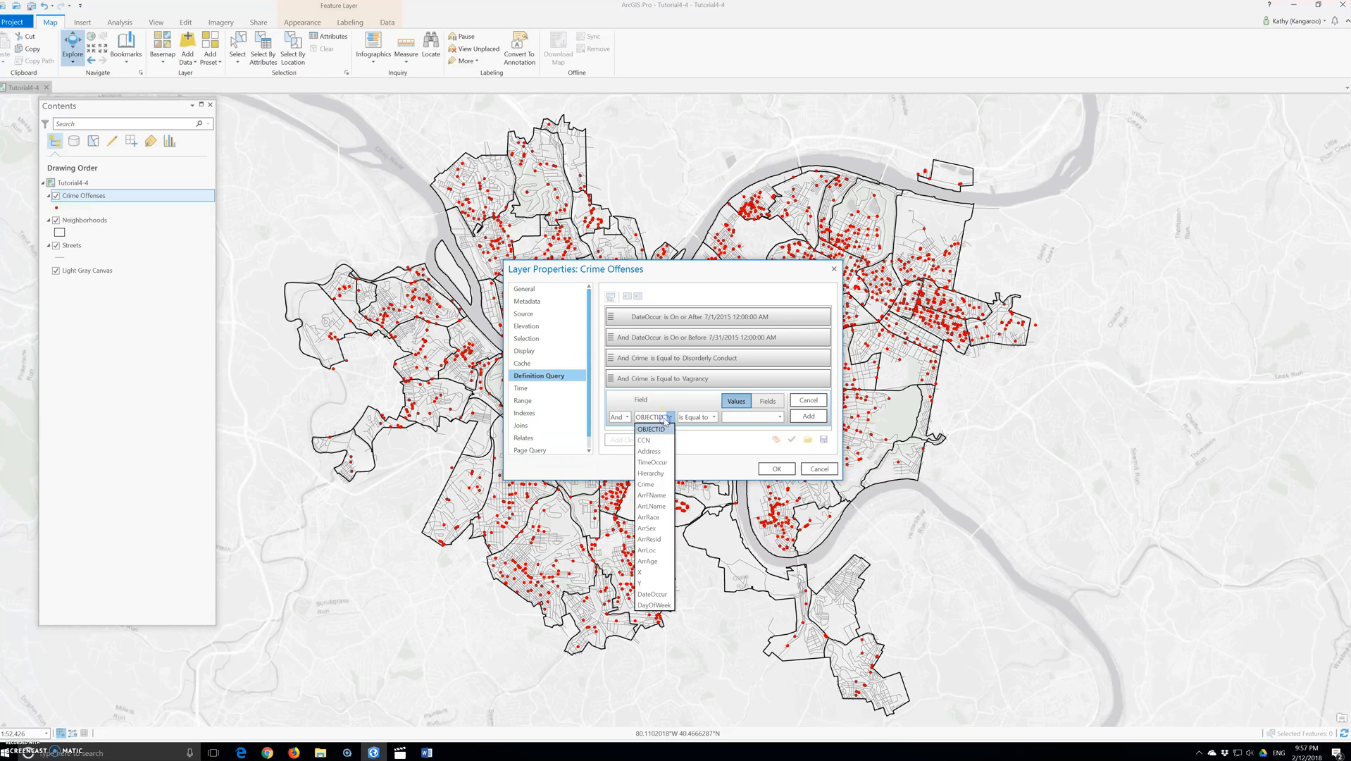
{"action": "left_click", "coordinate": [659, 485]}
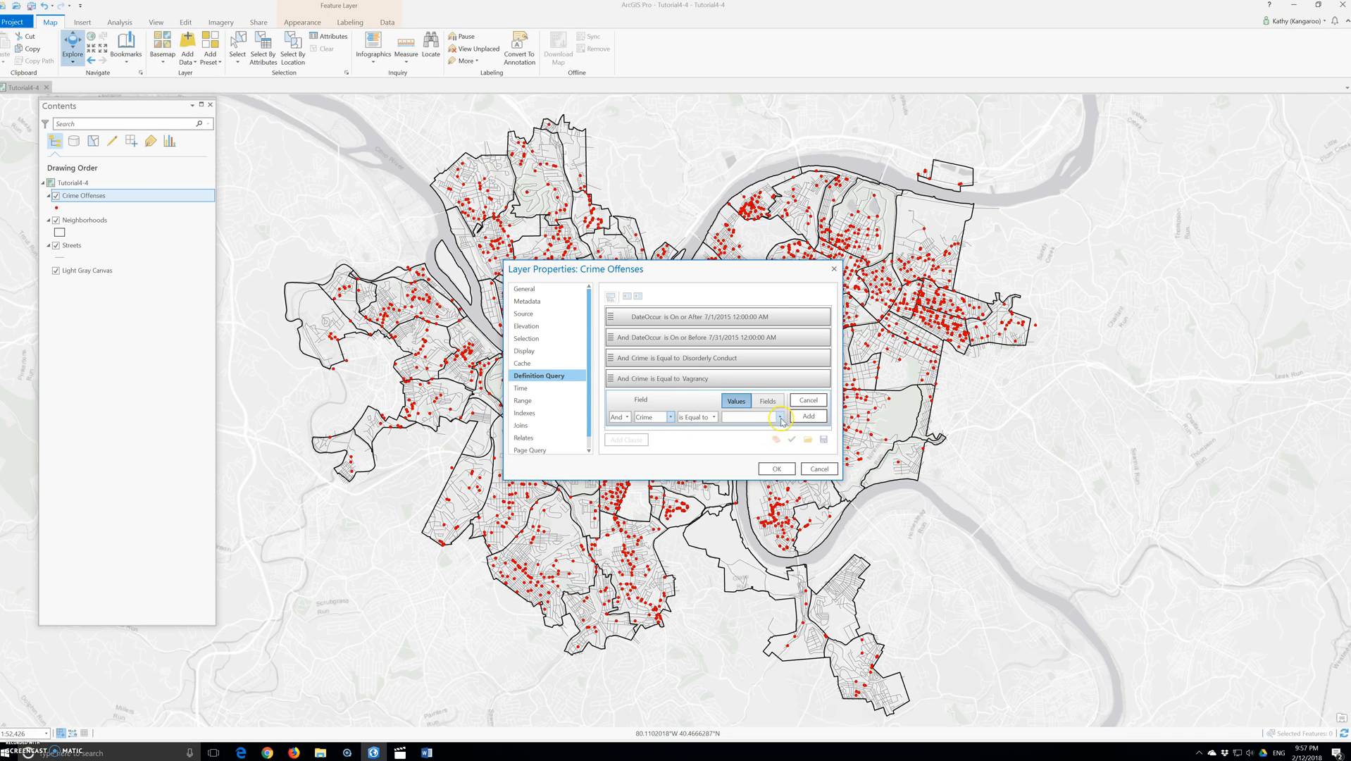
{"action": "left_click", "coordinate": [783, 417]}
{"action": "scroll", "coordinate": [745, 604], "scroll_direction": "down", "scroll_amount": 2}
{"action": "left_click", "coordinate": [739, 646]}
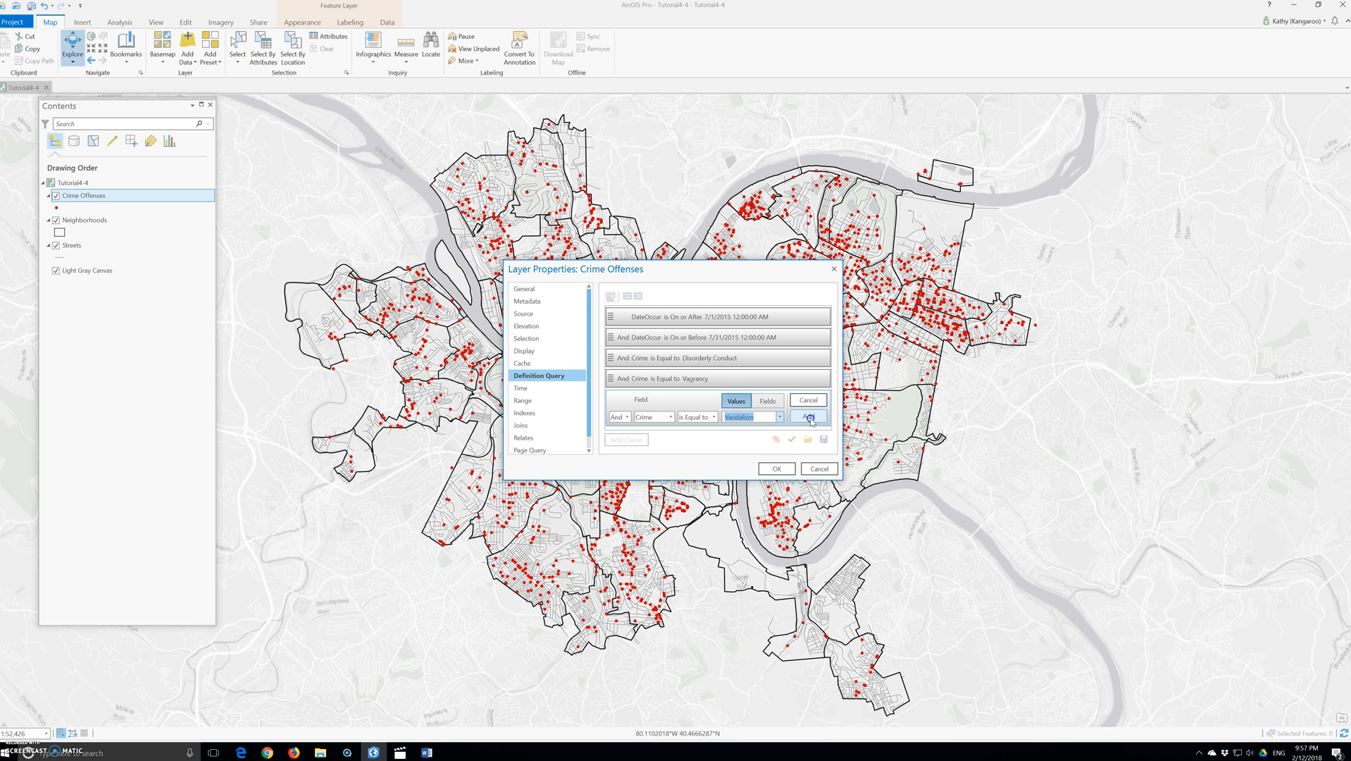
{"action": "left_click", "coordinate": [809, 417]}
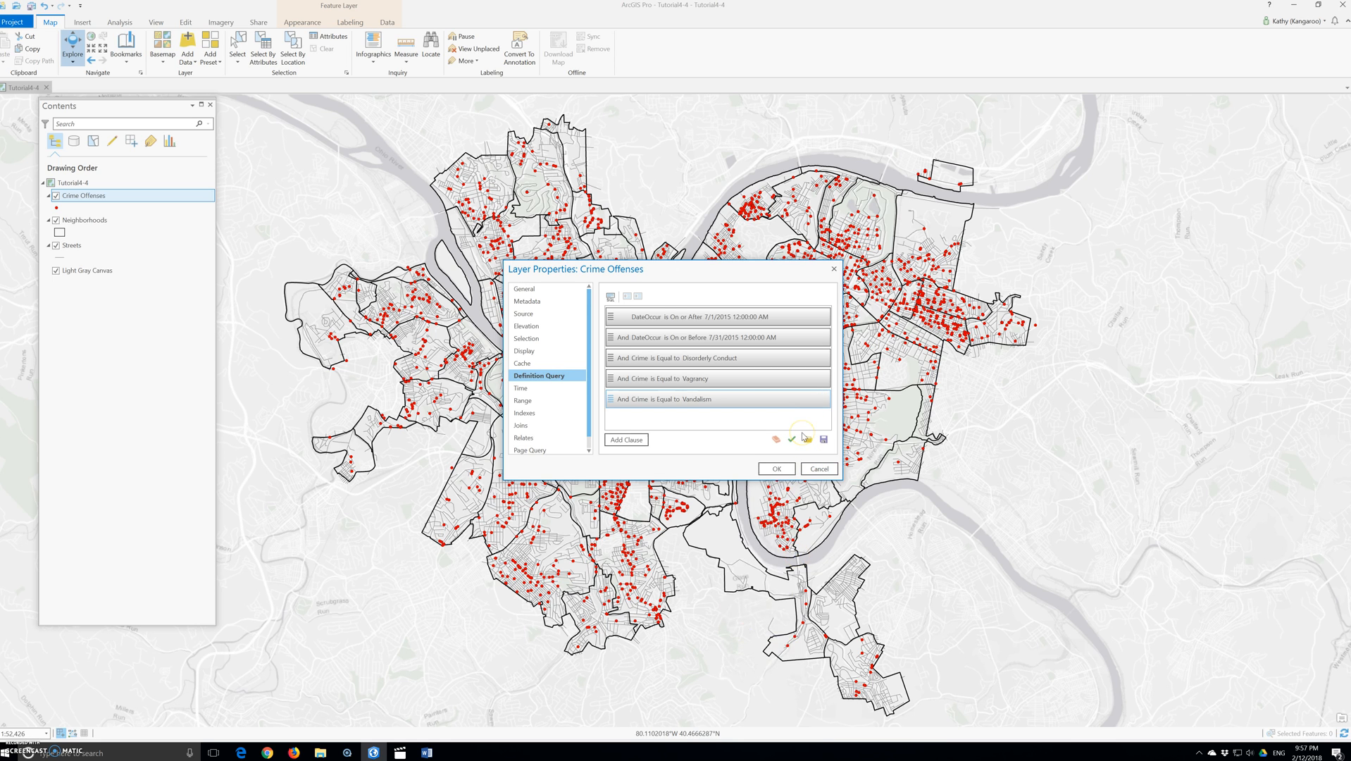
Step: Verify the definition query's SQL expression
{"action": "left_click", "coordinate": [799, 437]}
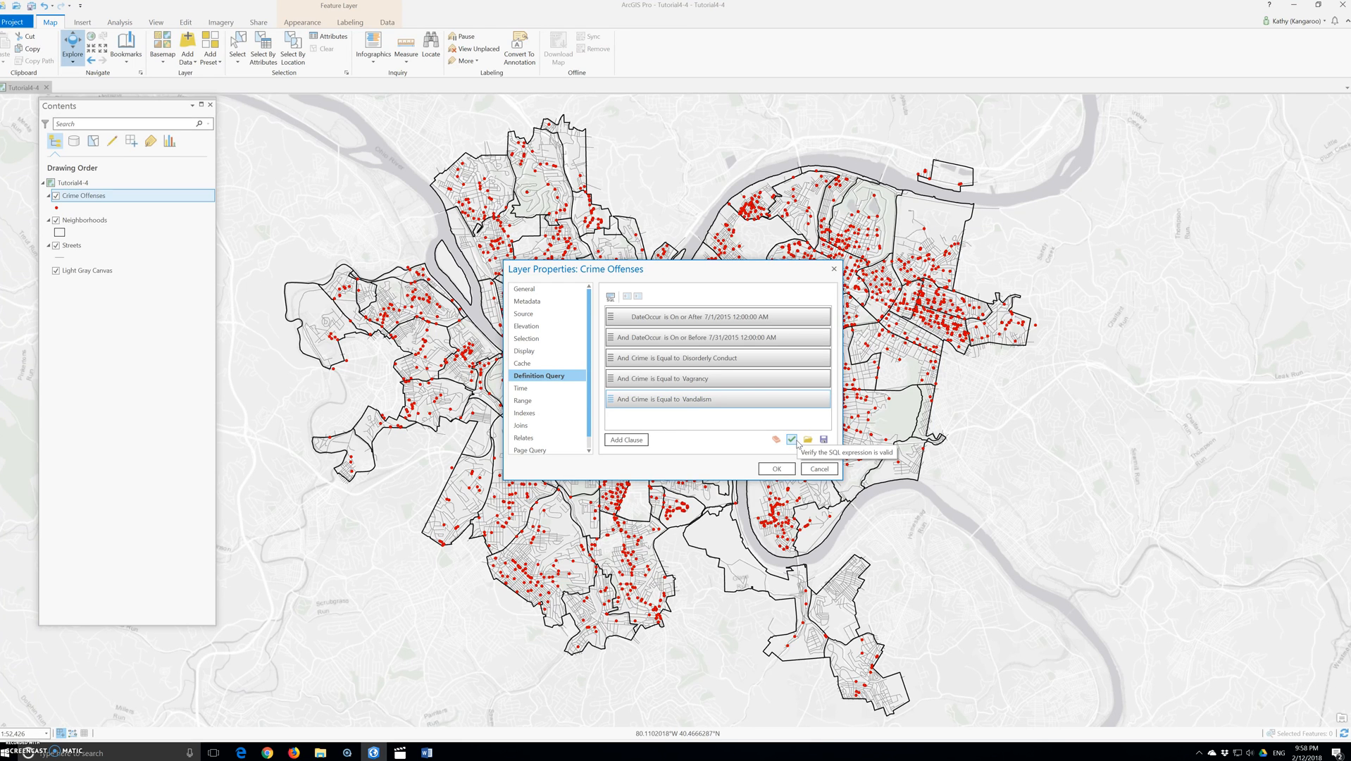
{"action": "left_click", "coordinate": [791, 445]}
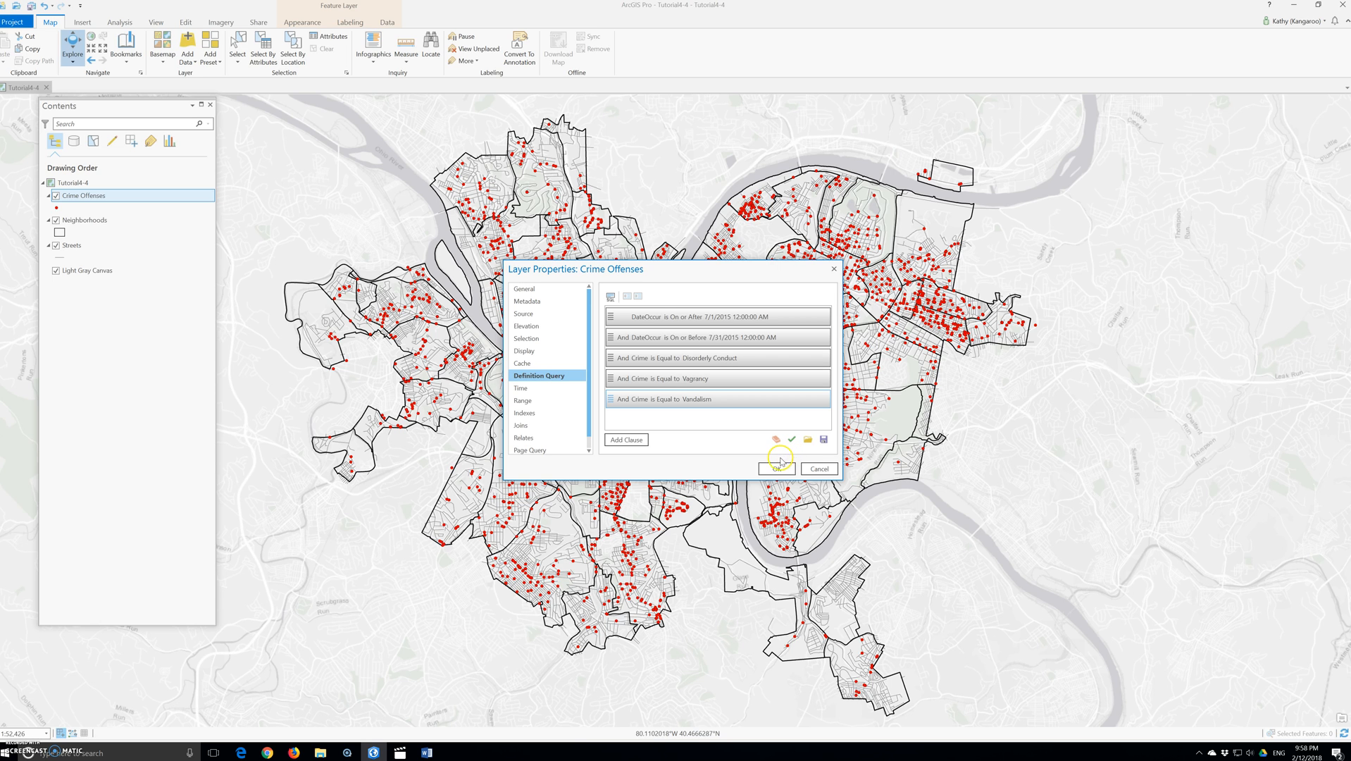
{"action": "left_click", "coordinate": [754, 552]}
Step: Switch the definition query to SQL mode to review the expression, then return to clause mode
{"action": "left_click", "coordinate": [610, 296]}
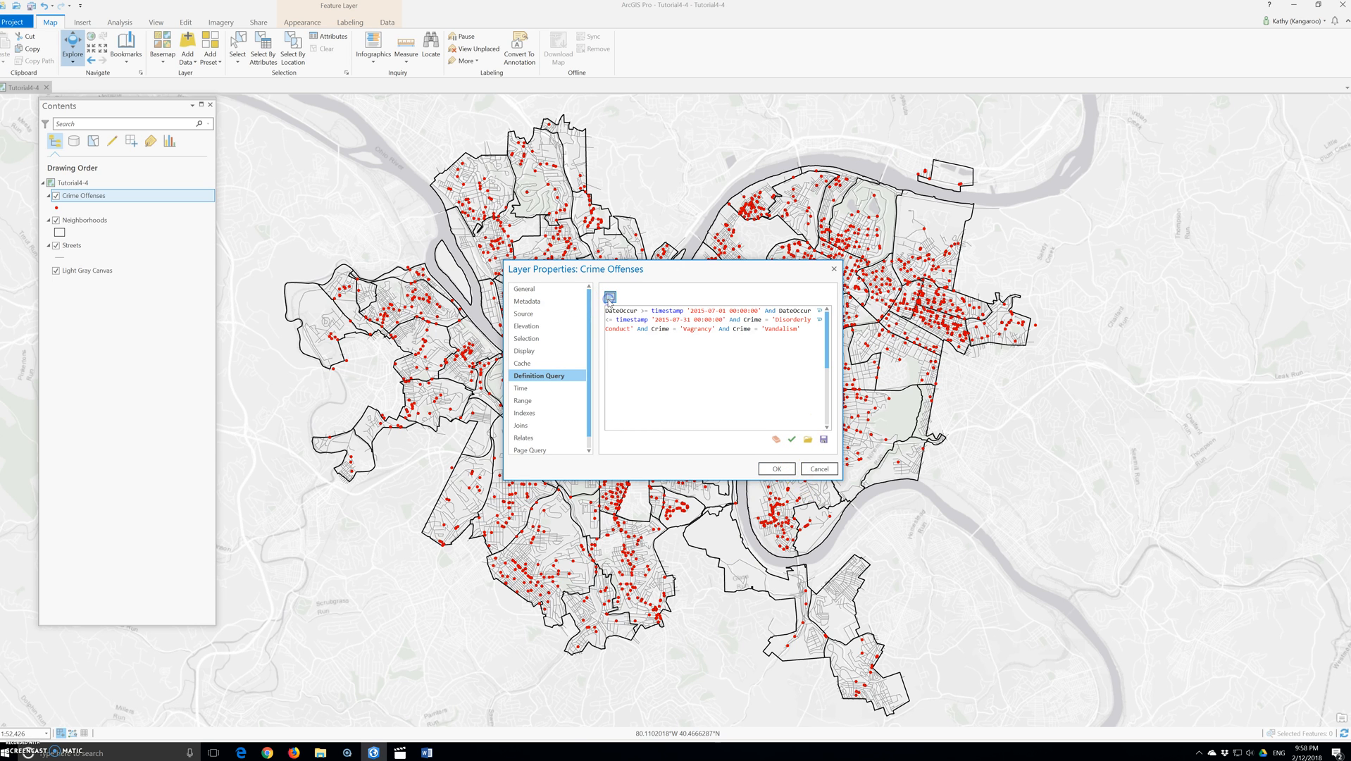
{"action": "left_click", "coordinate": [634, 388]}
{"action": "left_click", "coordinate": [624, 404]}
{"action": "left_click", "coordinate": [622, 407]}
{"action": "left_click", "coordinate": [788, 367]}
{"action": "left_click", "coordinate": [610, 296]}
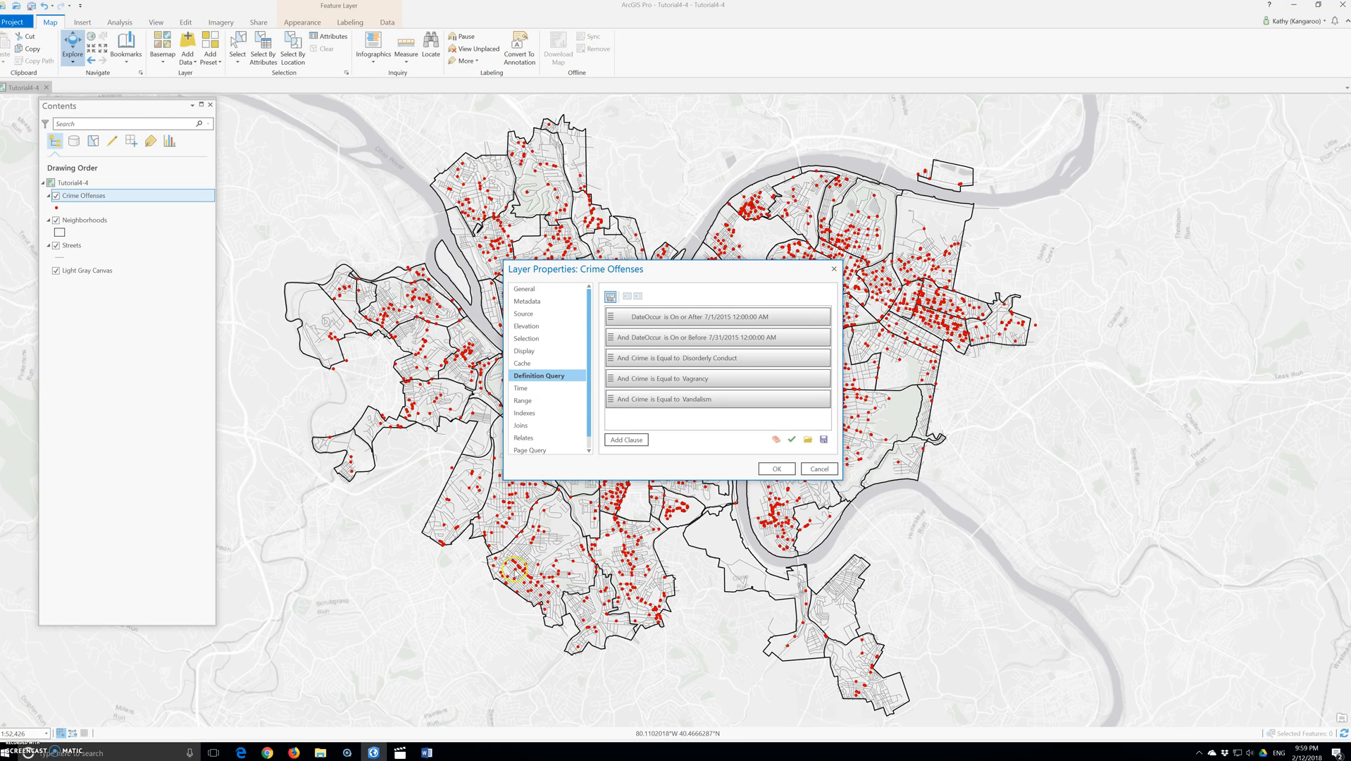
Step: In SQL mode, enclose the three Crime conditions in parentheses, verify the expression and apply the definition query
{"action": "left_click", "coordinate": [611, 296]}
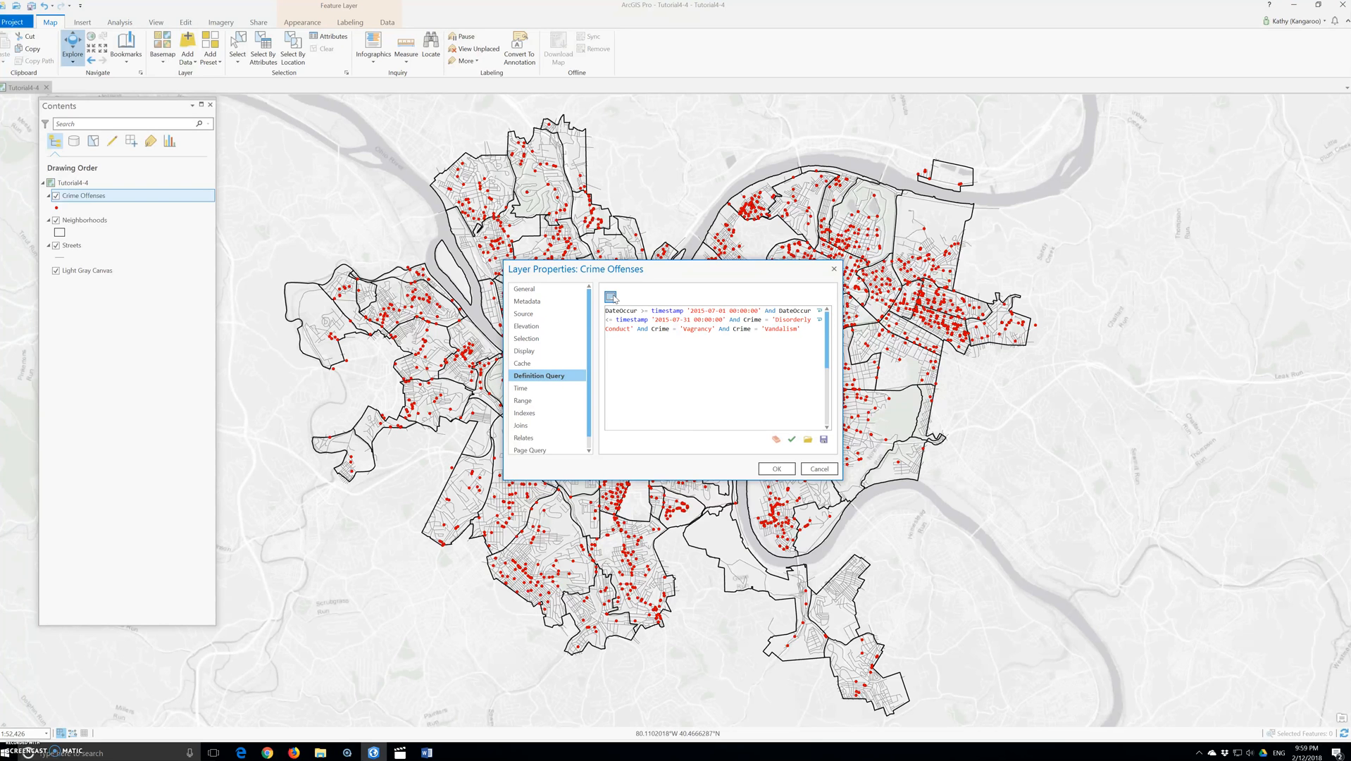
{"action": "left_click", "coordinate": [588, 343]}
{"action": "left_click", "coordinate": [739, 320]}
{"action": "type", "text": "("}
{"action": "left_click", "coordinate": [793, 437]}
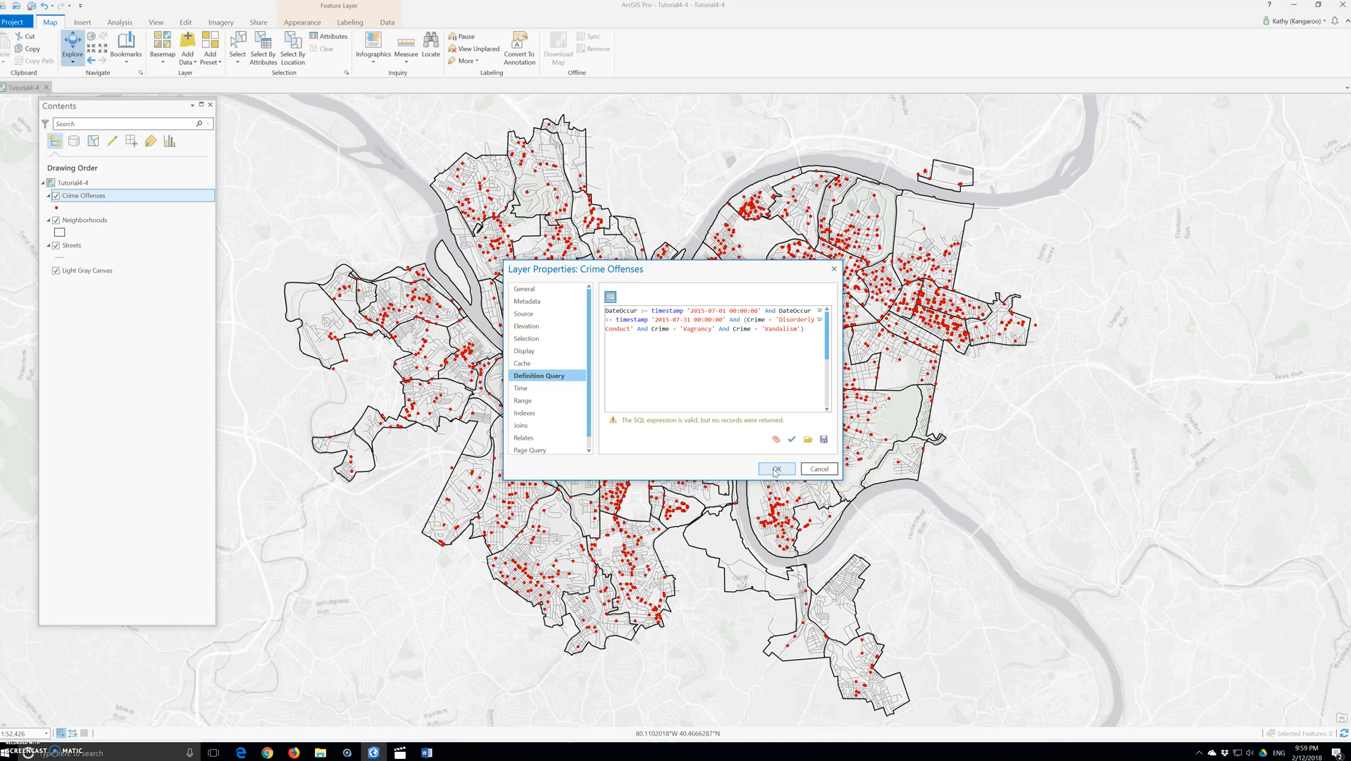
{"action": "left_click", "coordinate": [777, 472]}
{"action": "left_click", "coordinate": [760, 475]}
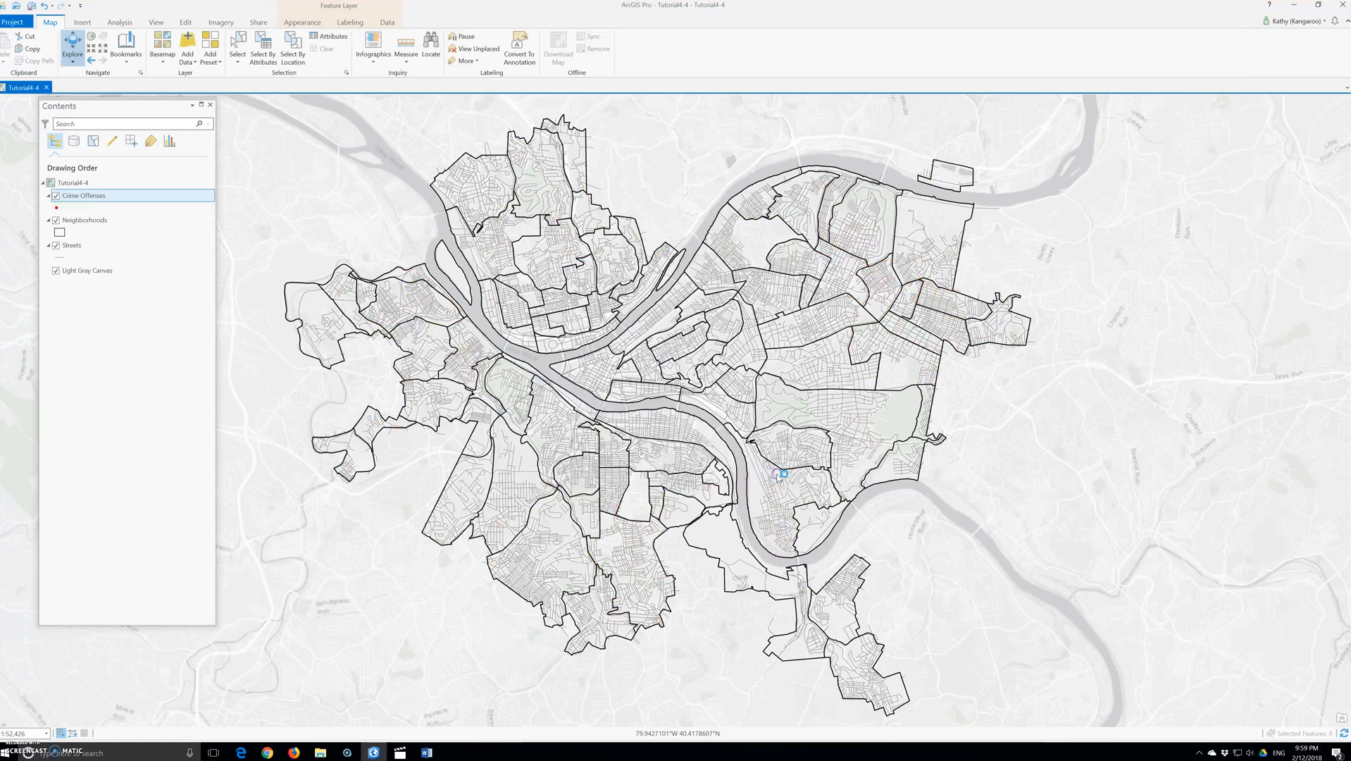
Step: Open the Crime Offenses attribute table to inspect its records, then close it
{"action": "right_click", "coordinate": [91, 197]}
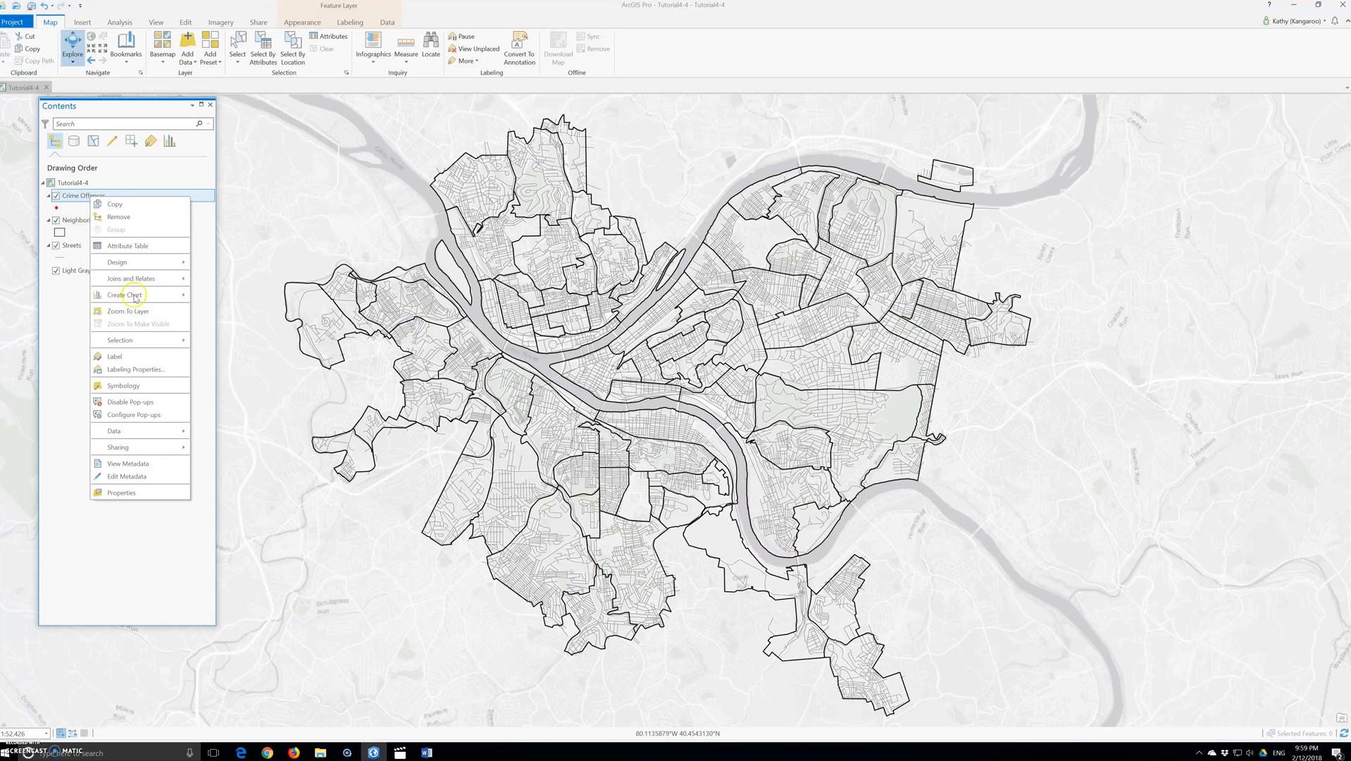
{"action": "left_click", "coordinate": [141, 246]}
{"action": "left_click", "coordinate": [13, 421]}
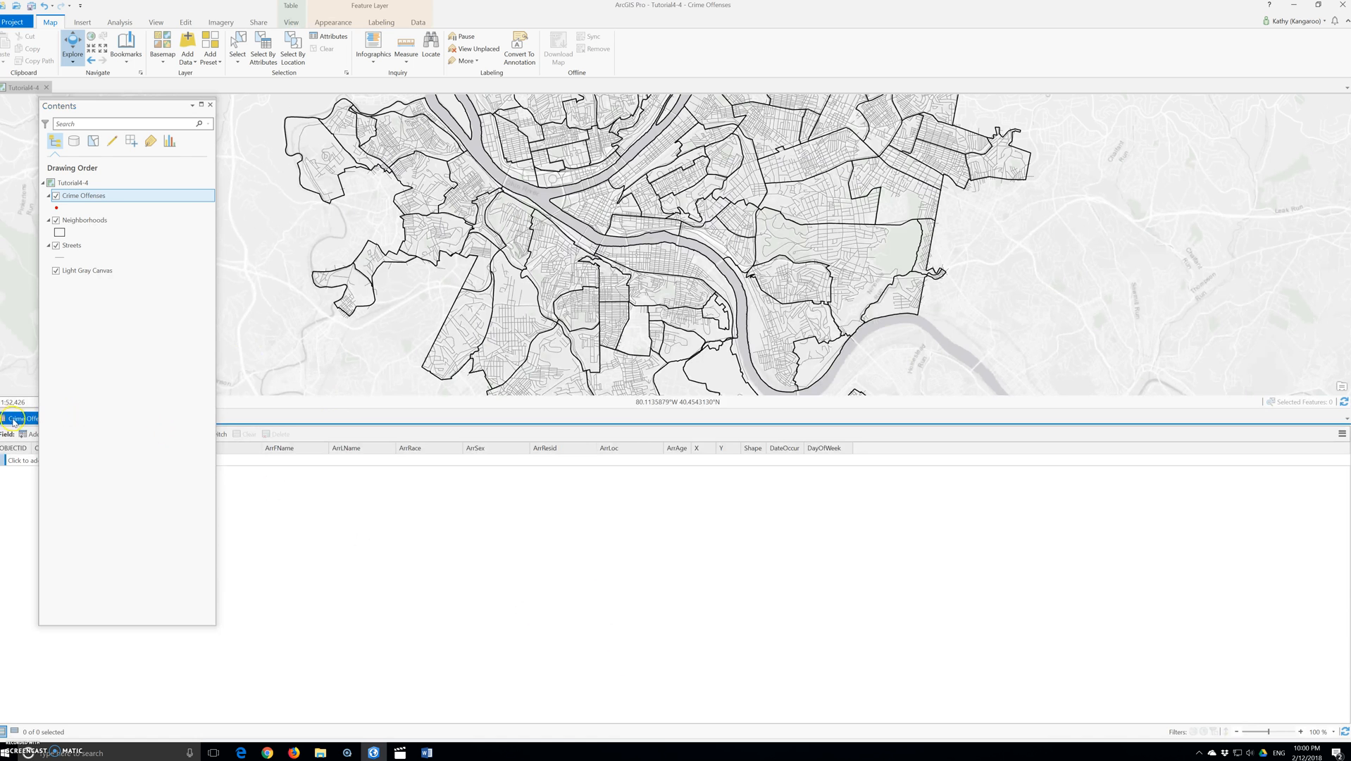
{"action": "left_click_drag", "start_coordinate": [14, 422], "coordinate": [257, 314]}
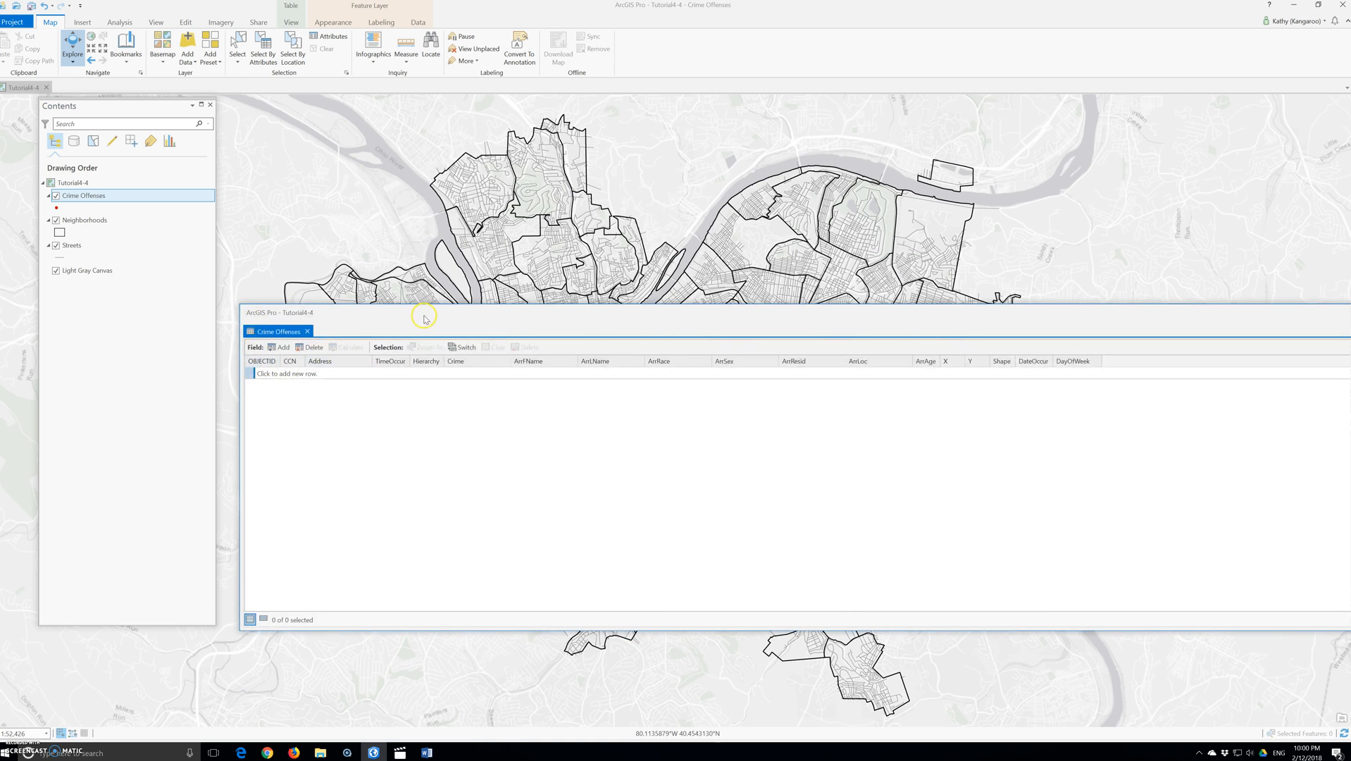
{"action": "left_click_drag", "start_coordinate": [424, 315], "coordinate": [279, 308]}
{"action": "left_click_drag", "start_coordinate": [1294, 317], "coordinate": [1109, 311]}
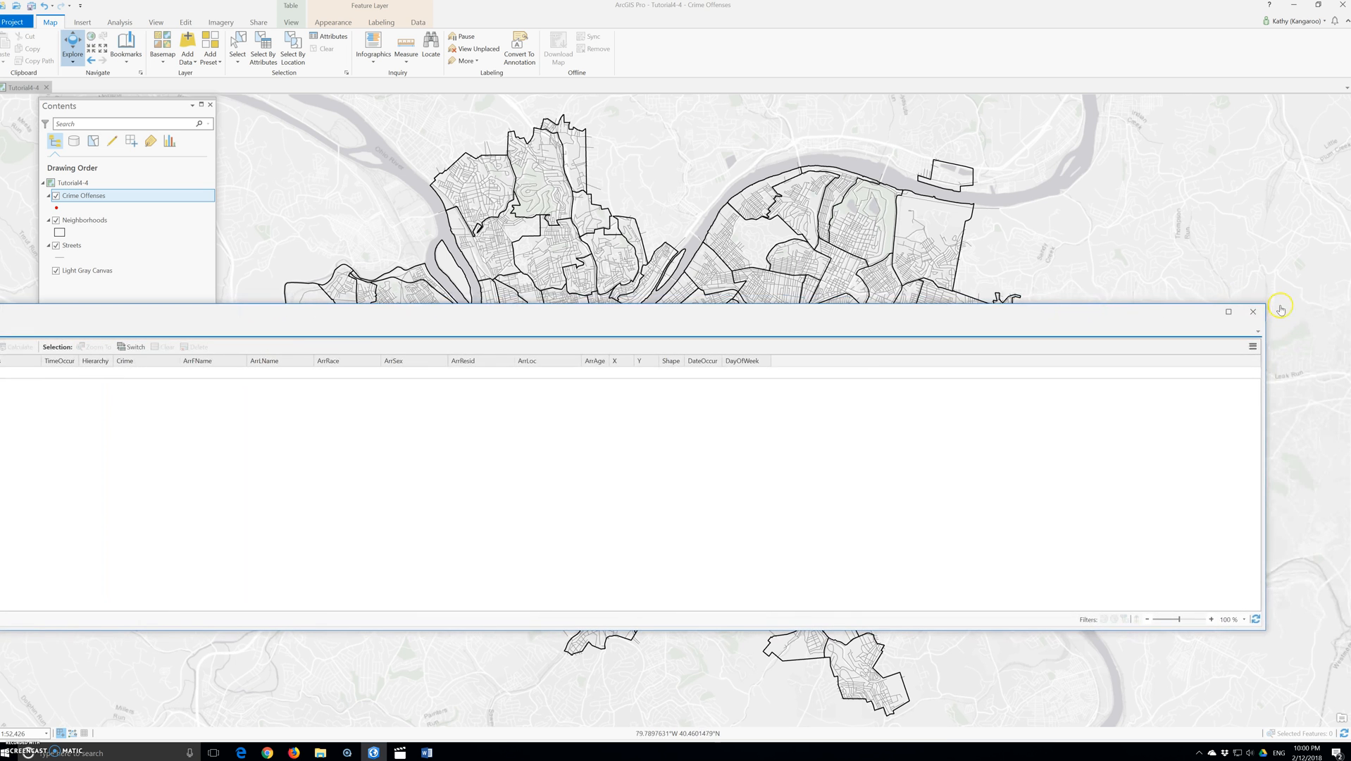
{"action": "left_click", "coordinate": [1262, 312]}
Step: Reopen the layer's definition query in SQL mode, verify the expression and close the properties
{"action": "right_click", "coordinate": [98, 196]}
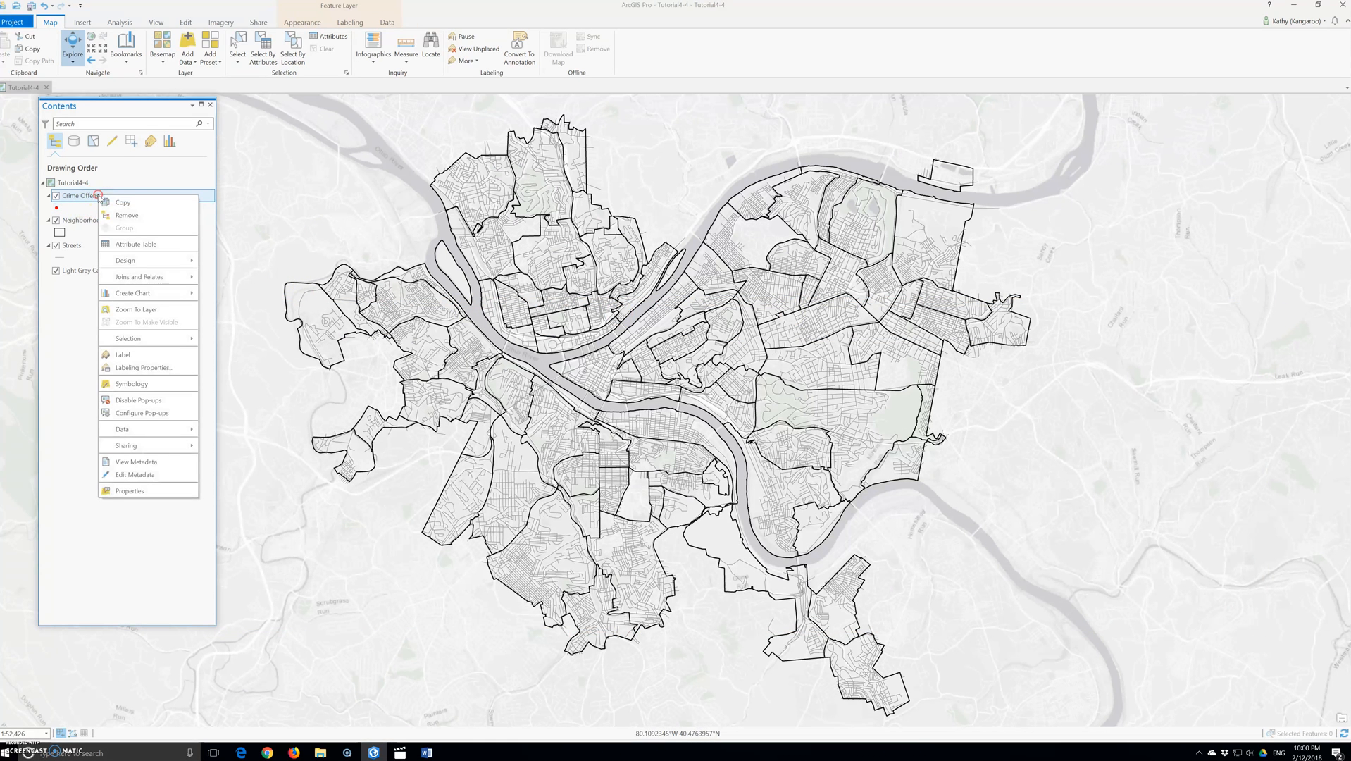
{"action": "left_click", "coordinate": [138, 490]}
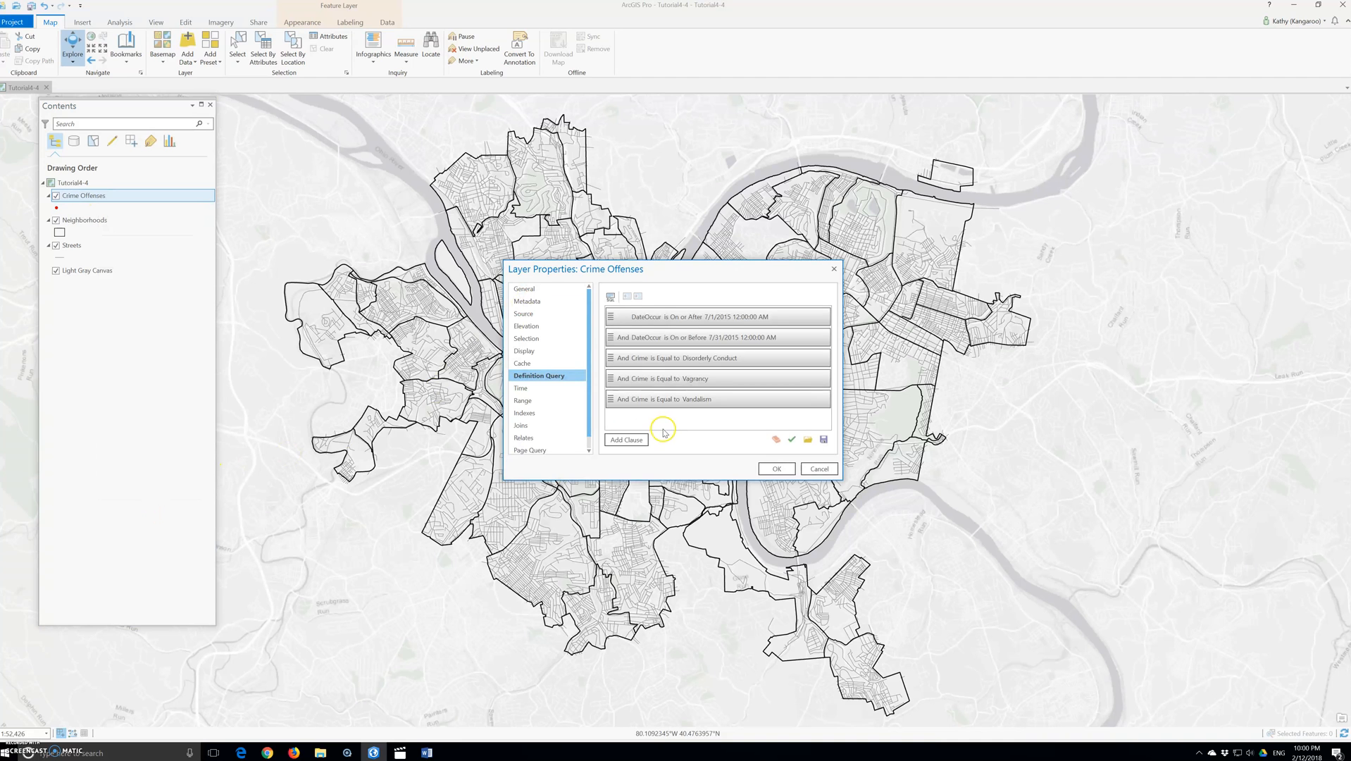
{"action": "left_click", "coordinate": [611, 297]}
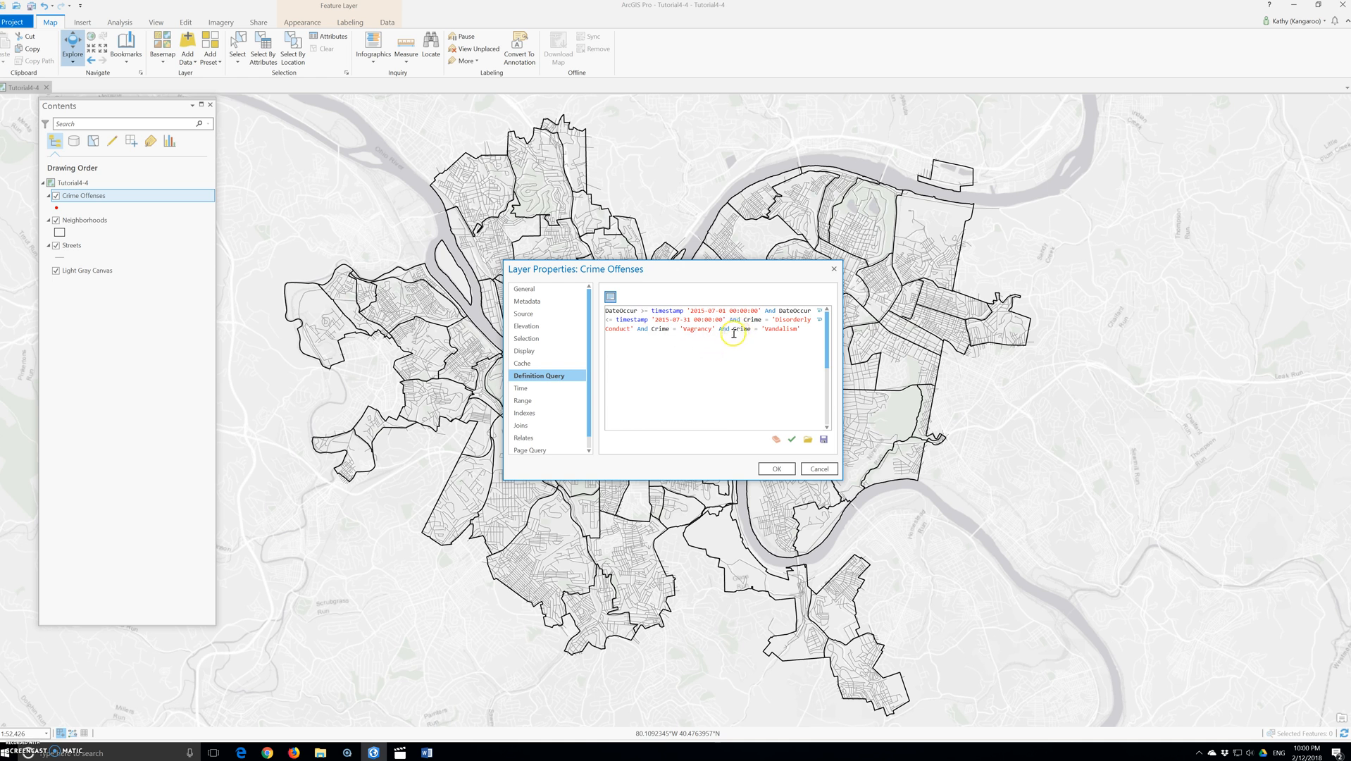
{"action": "left_click", "coordinate": [792, 440]}
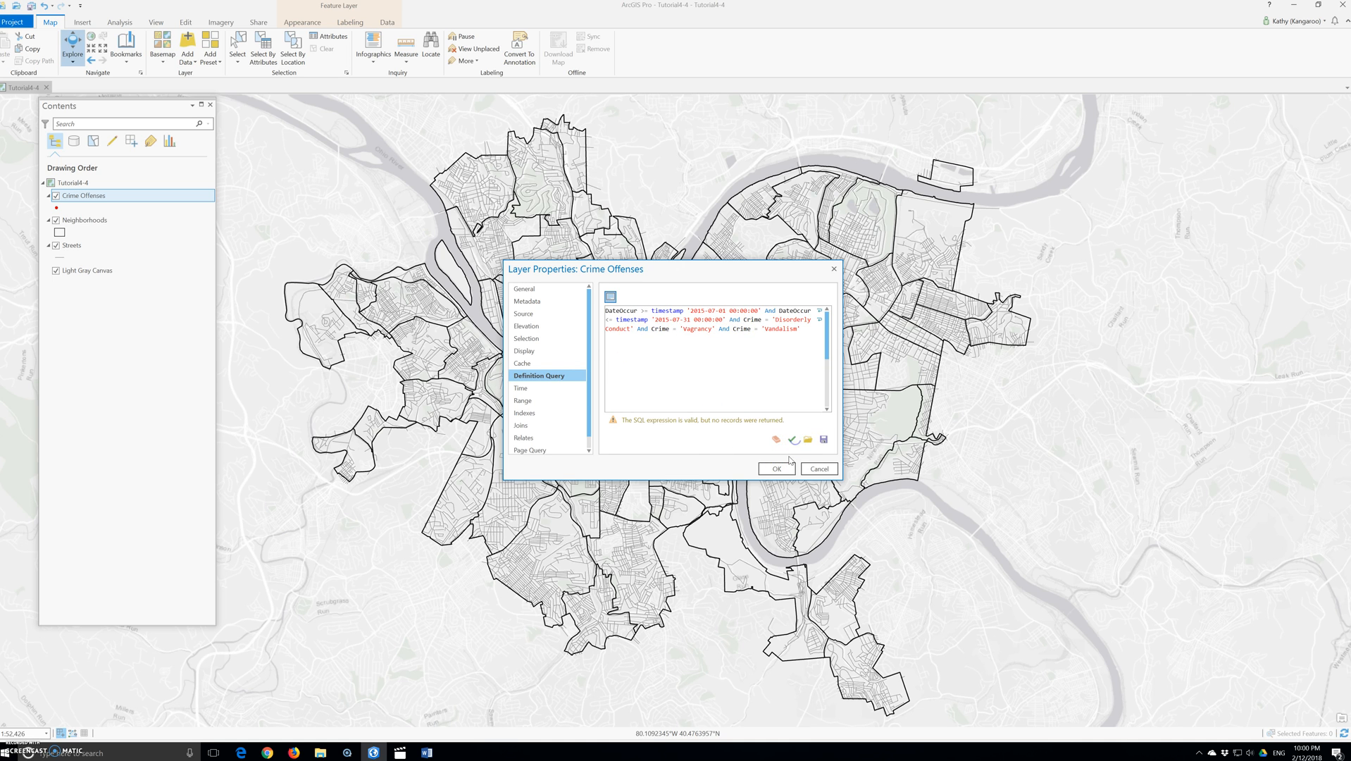
{"action": "left_click", "coordinate": [776, 469]}
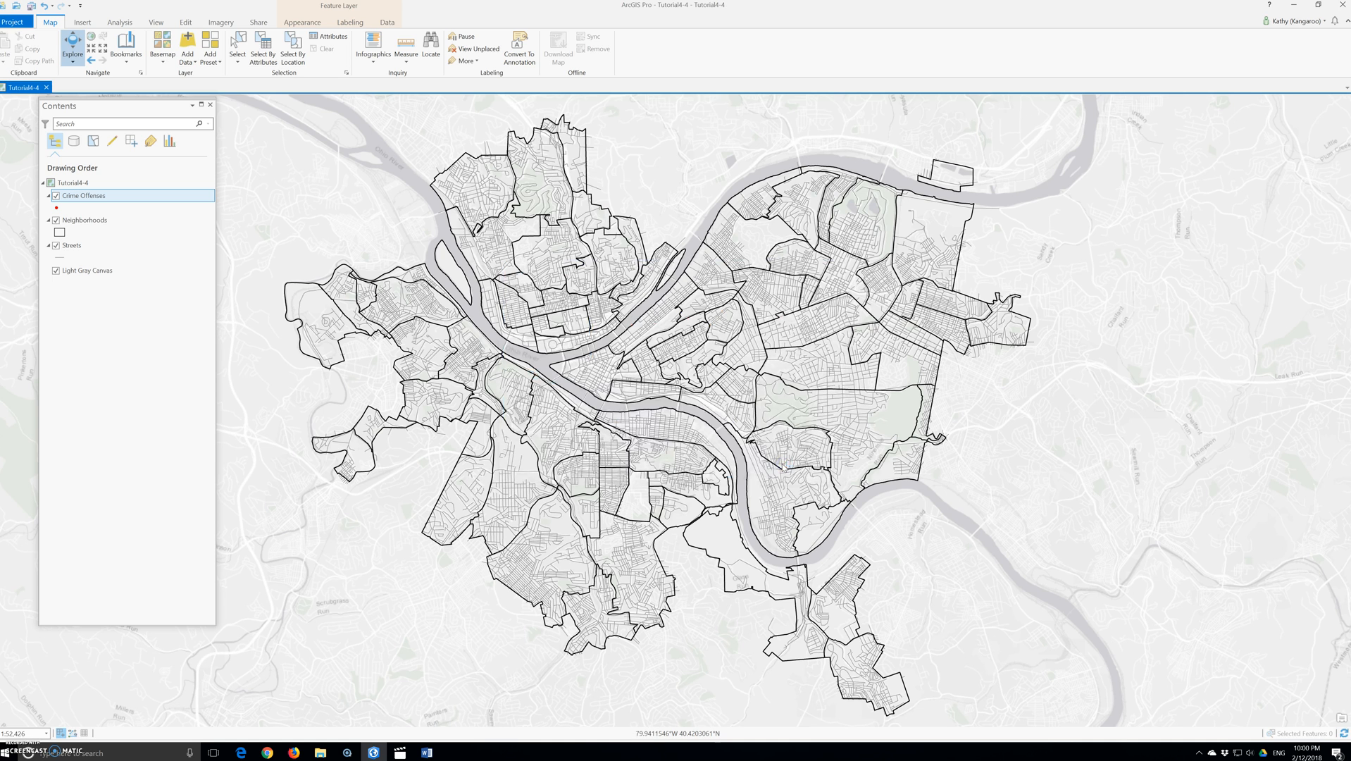
Step: Open the Crime Offenses attribute table again
{"action": "right_click", "coordinate": [82, 195]}
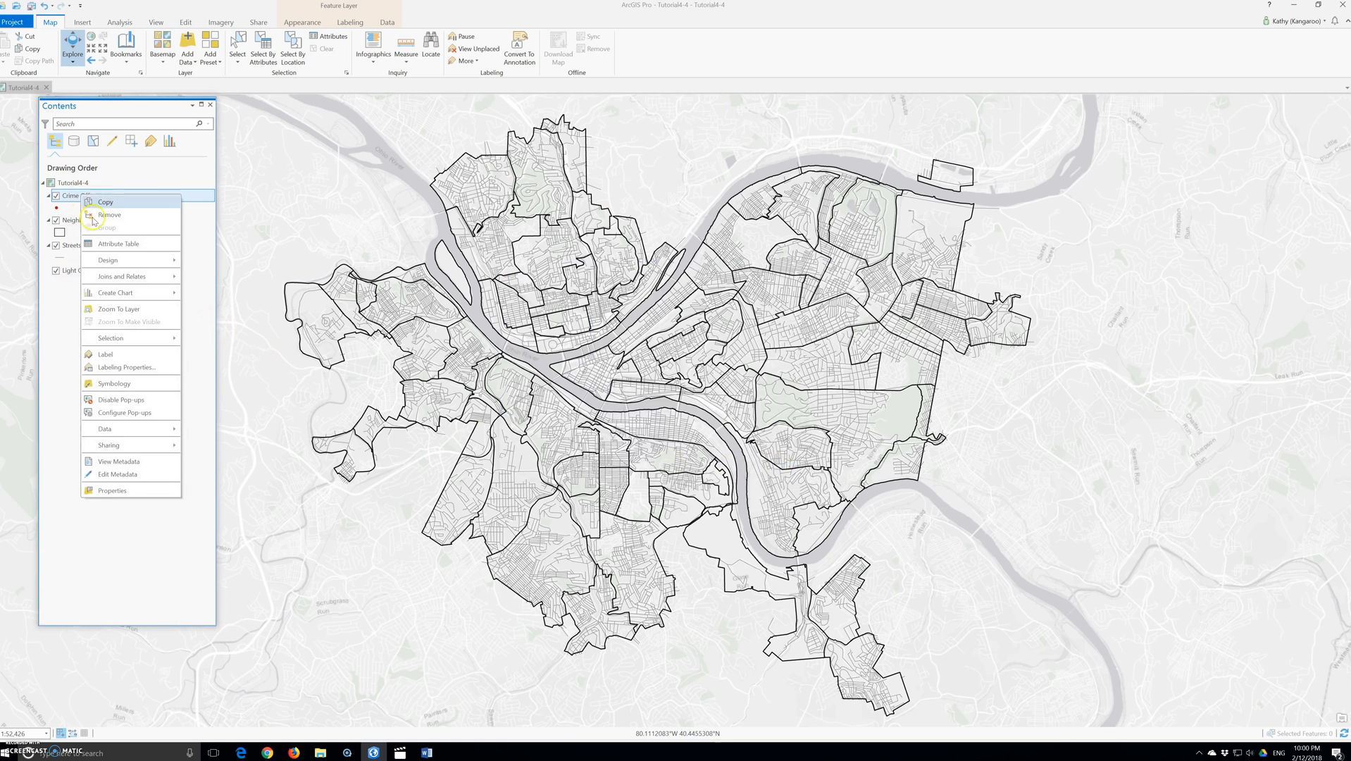
{"action": "left_click", "coordinate": [111, 244]}
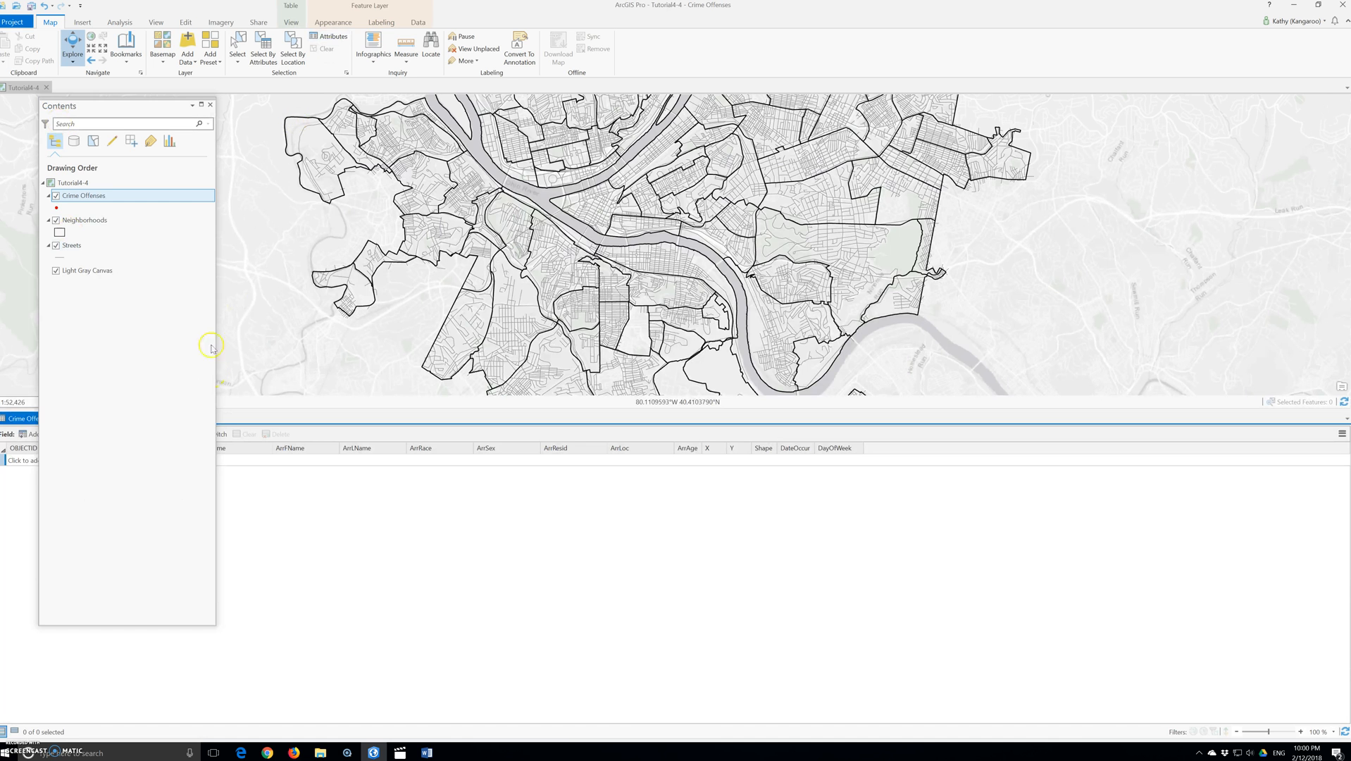
Step: Open the Crime Offenses layer's definition query and set the Vagrancy and Vandalism clauses' connectors to Or
{"action": "right_click", "coordinate": [81, 199]}
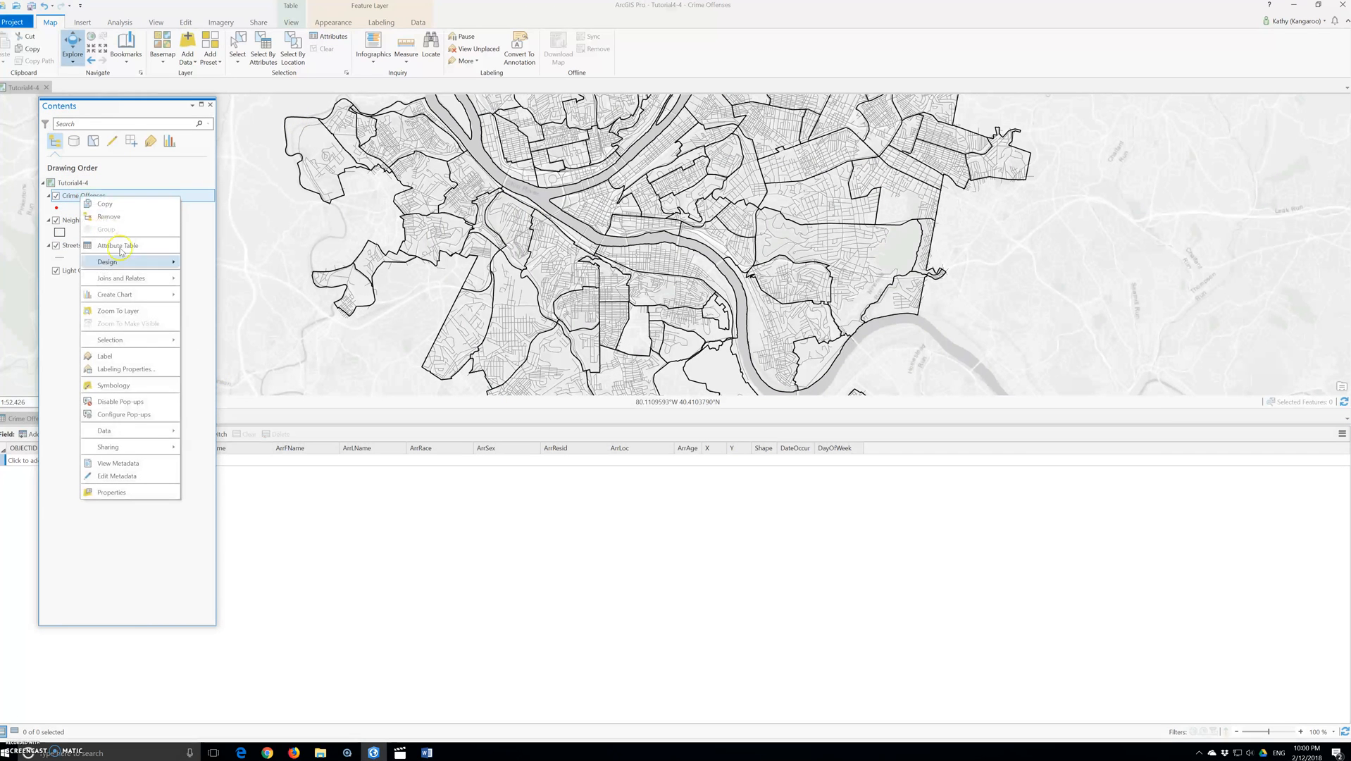
{"action": "left_click", "coordinate": [117, 498]}
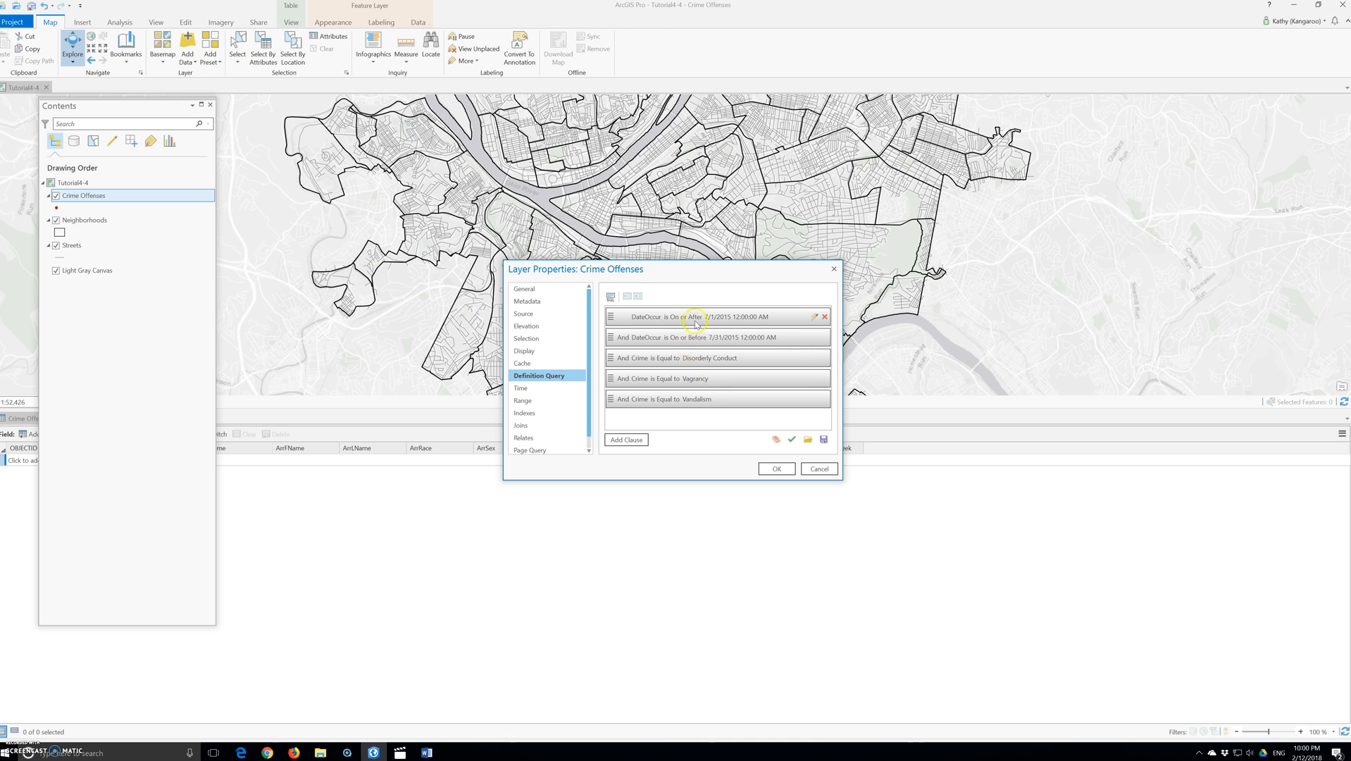
{"action": "left_click", "coordinate": [624, 379]}
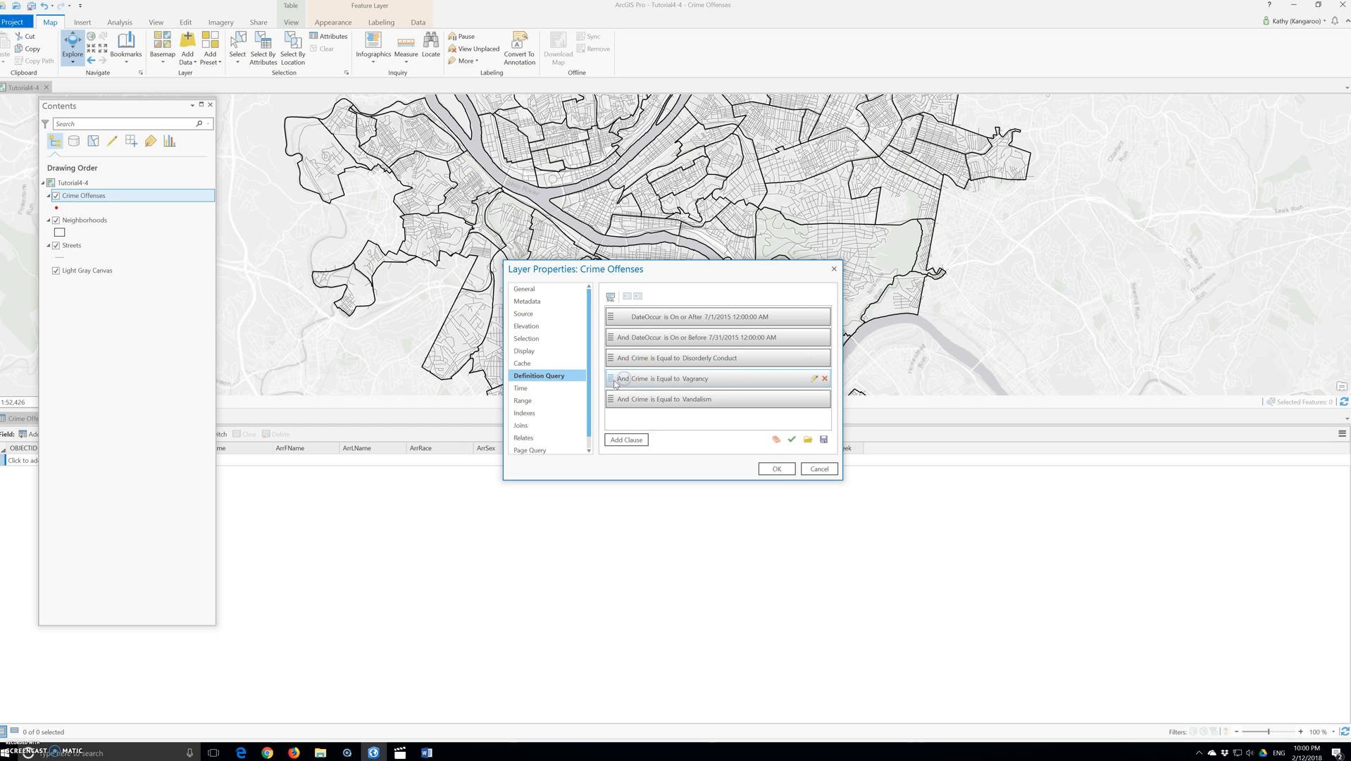
{"action": "left_click", "coordinate": [815, 378]}
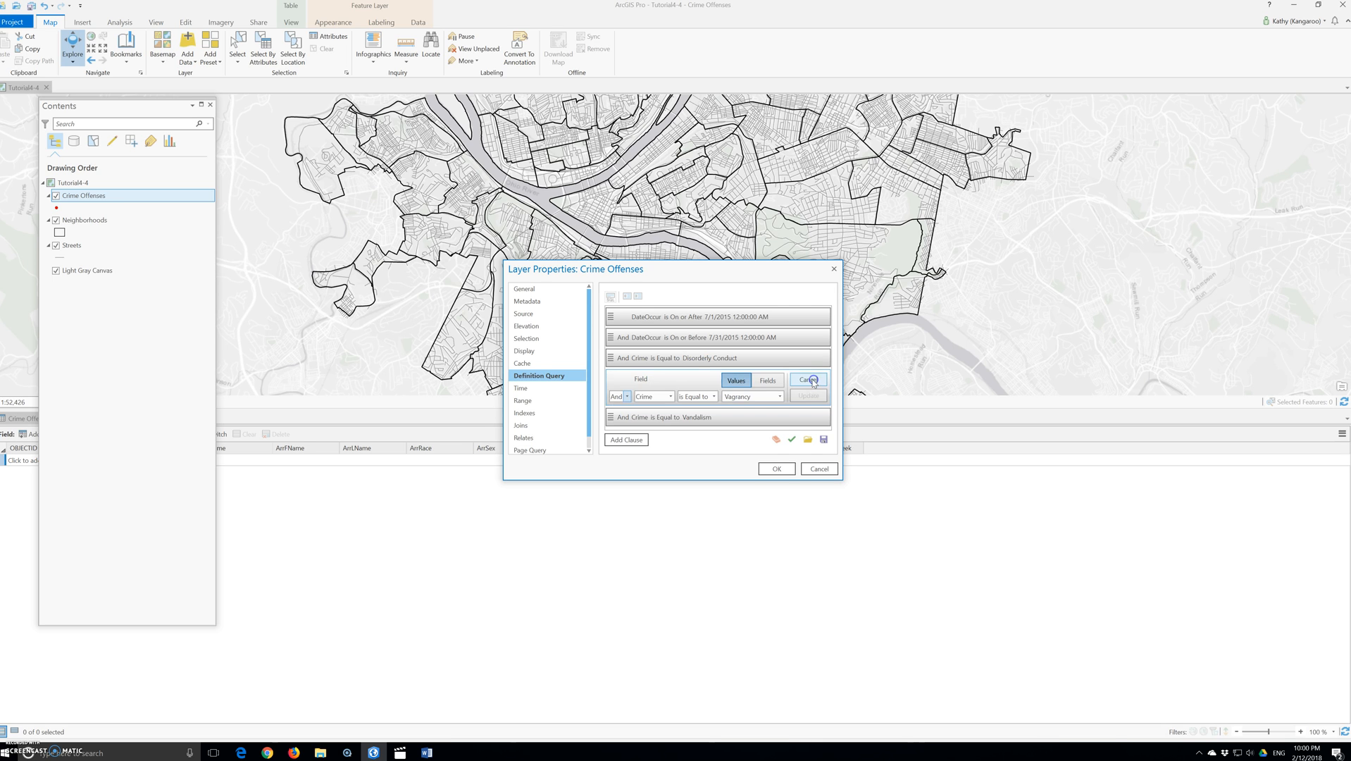
{"action": "left_click", "coordinate": [626, 396]}
{"action": "left_click", "coordinate": [618, 418]}
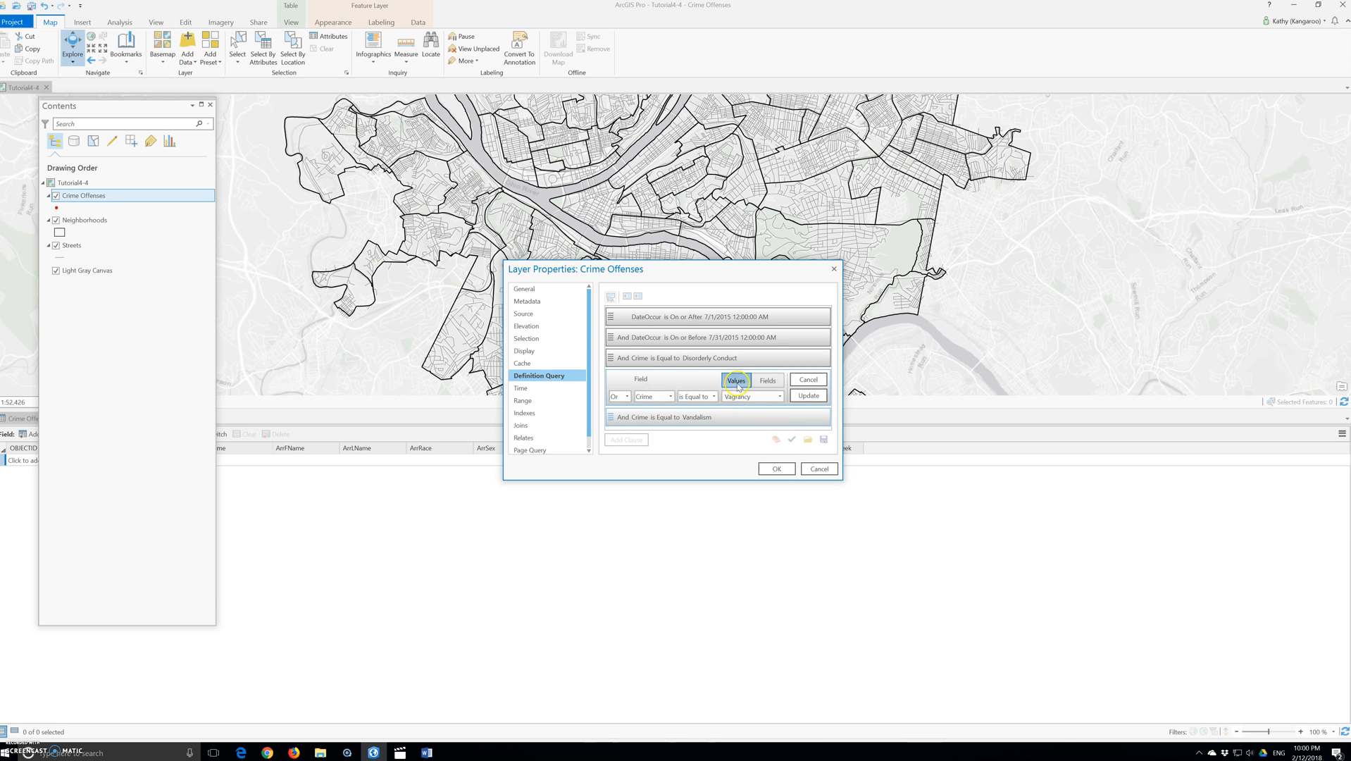
{"action": "left_click", "coordinate": [809, 395]}
{"action": "left_click", "coordinate": [811, 399]}
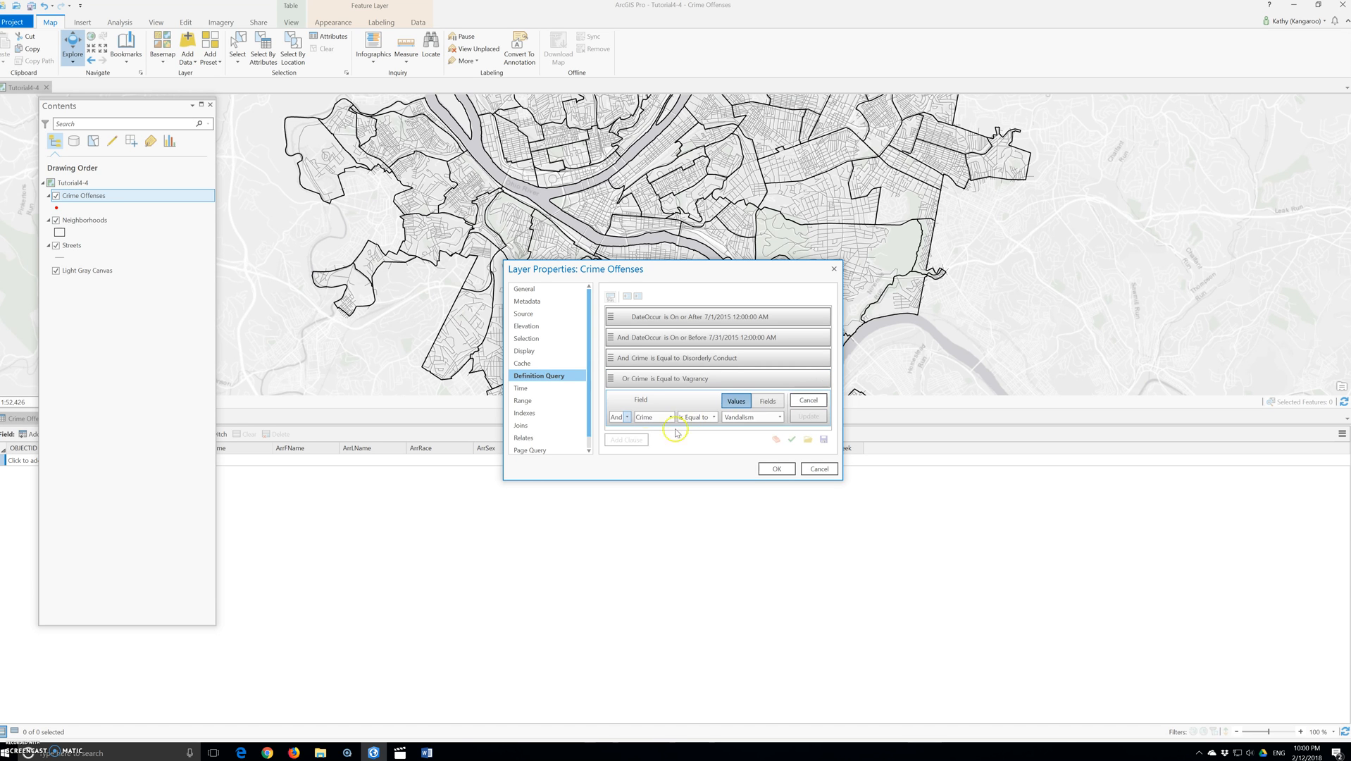
{"action": "left_click", "coordinate": [626, 417]}
{"action": "left_click", "coordinate": [617, 438]}
{"action": "left_click", "coordinate": [809, 415]}
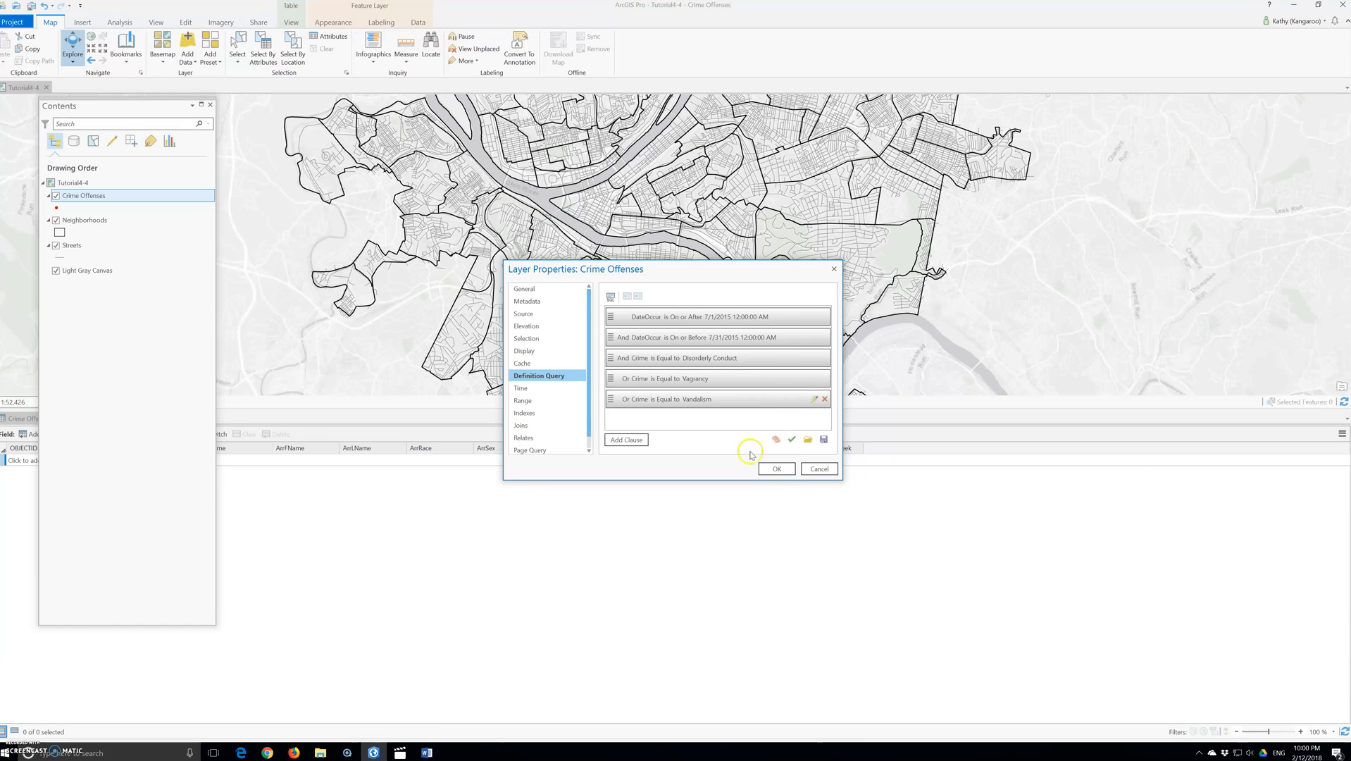
Step: Switch to SQL mode, wrap the three Crime conditions in parentheses, verify the expression and apply the query
{"action": "left_click", "coordinate": [628, 441]}
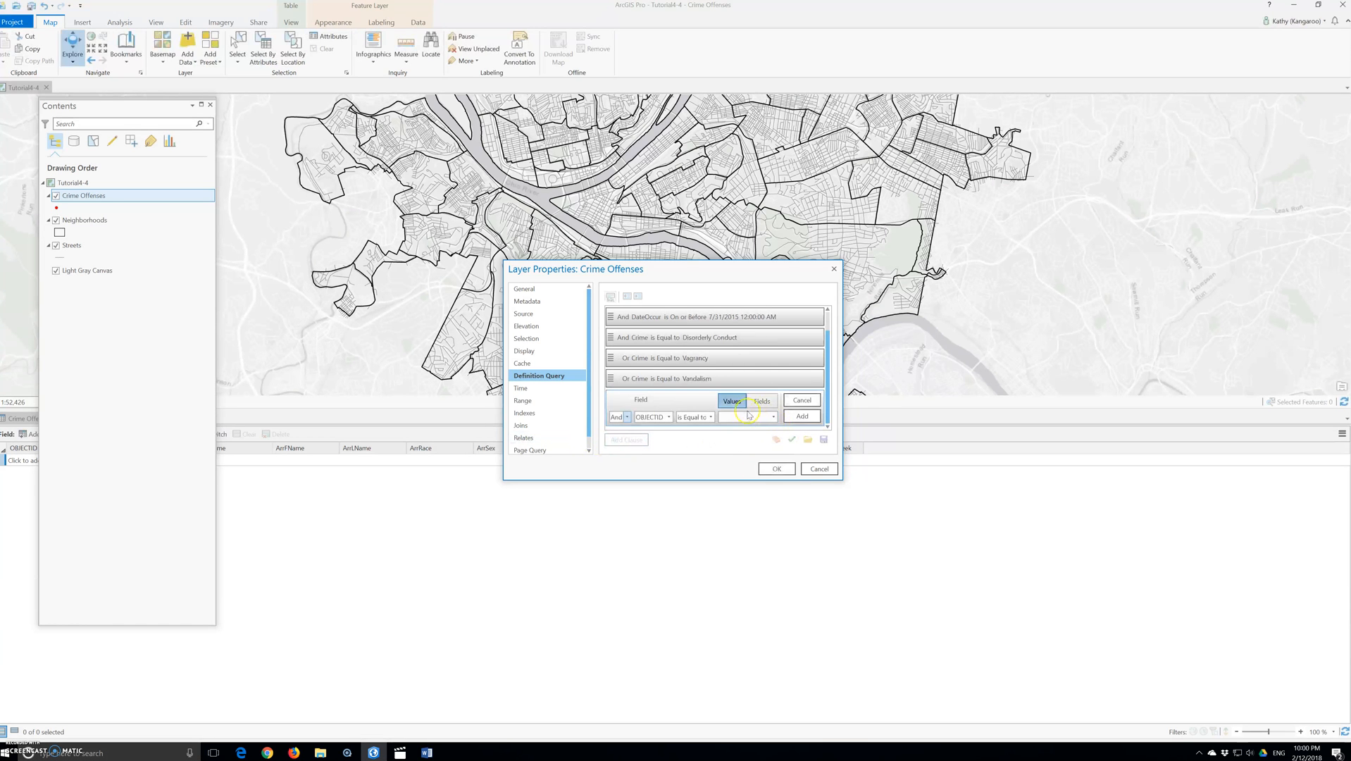
{"action": "left_click", "coordinate": [802, 400]}
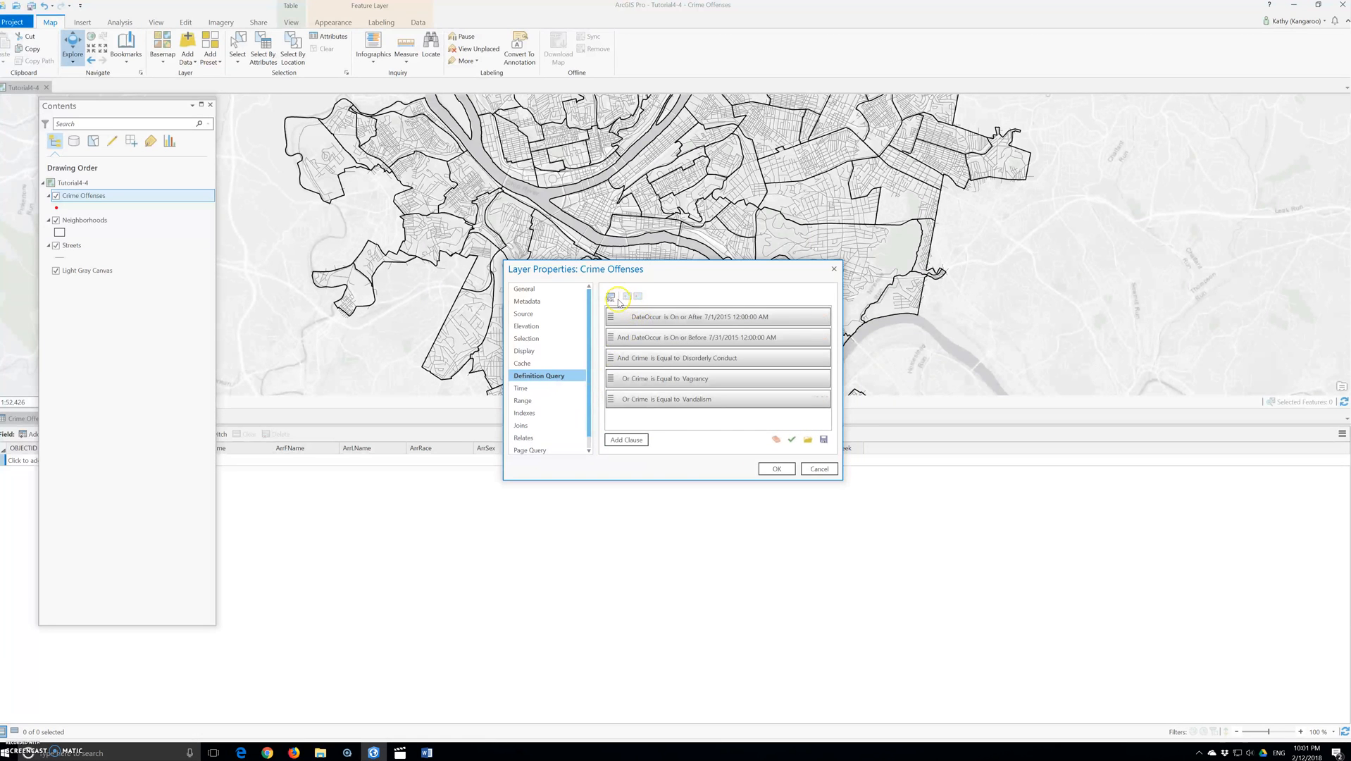
{"action": "left_click", "coordinate": [611, 296]}
{"action": "left_click", "coordinate": [740, 320]}
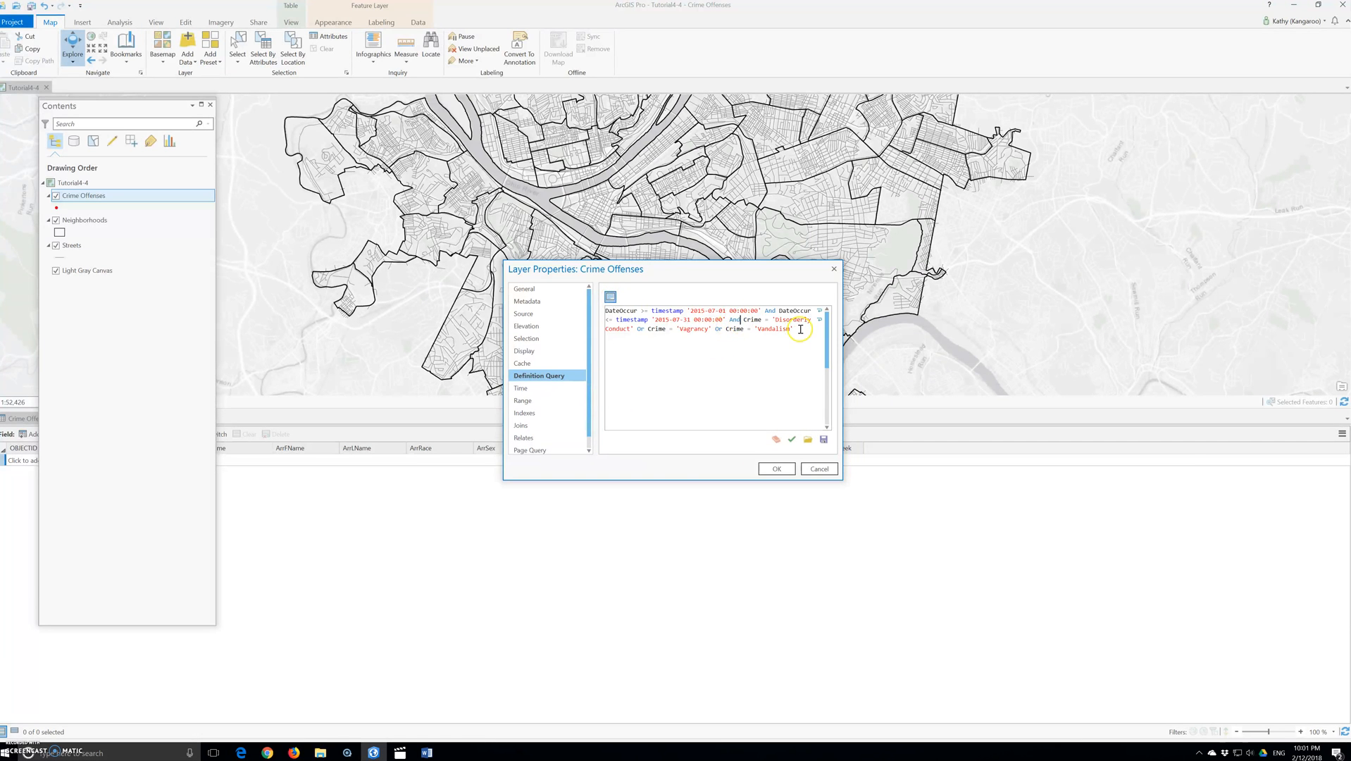
{"action": "type", "text": "("}
{"action": "left_click", "coordinate": [801, 329]}
{"action": "type", "text": ")"}
{"action": "left_click", "coordinate": [791, 438]}
{"action": "left_click", "coordinate": [777, 466]}
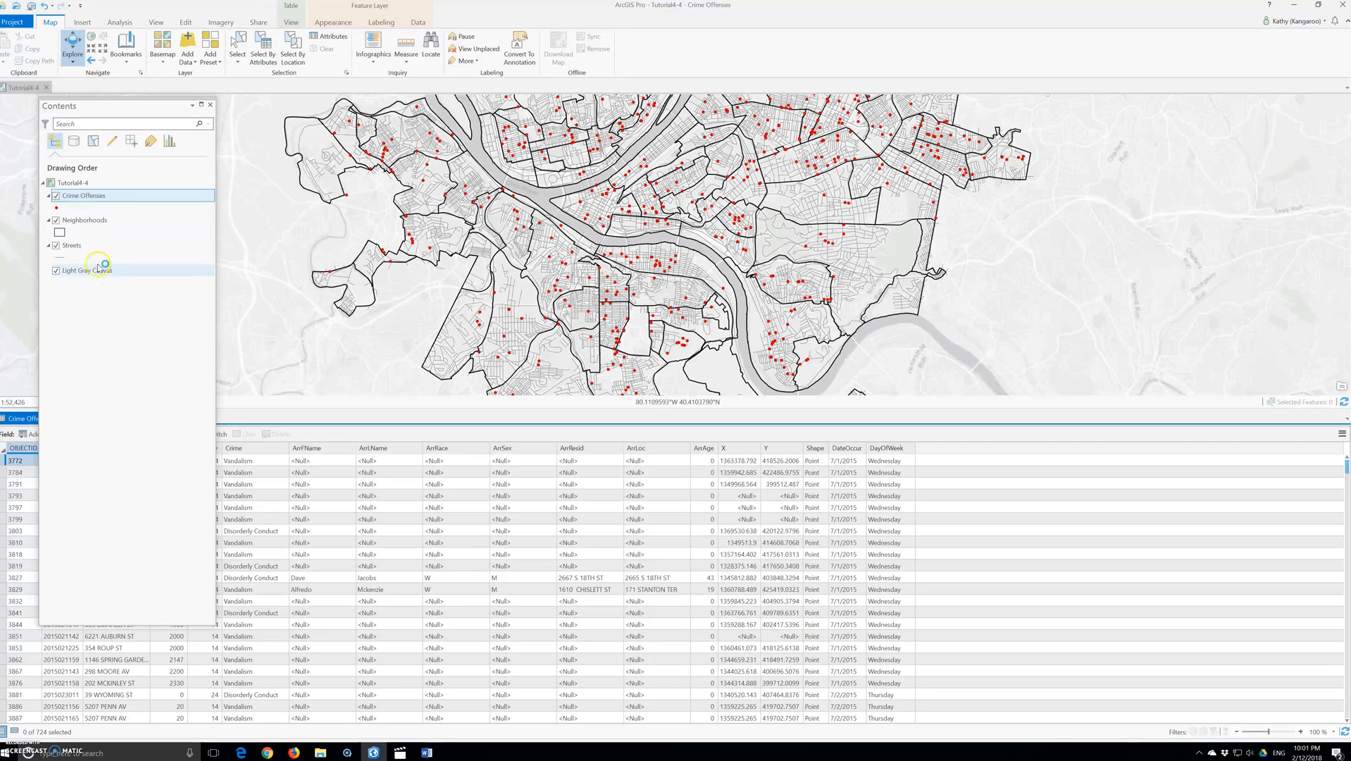
Step: Reopen the layer's definition query and try to load the expression file qryDateRangeBurglaryLeadingIndicators
{"action": "right_click", "coordinate": [74, 197]}
{"action": "left_click", "coordinate": [142, 491]}
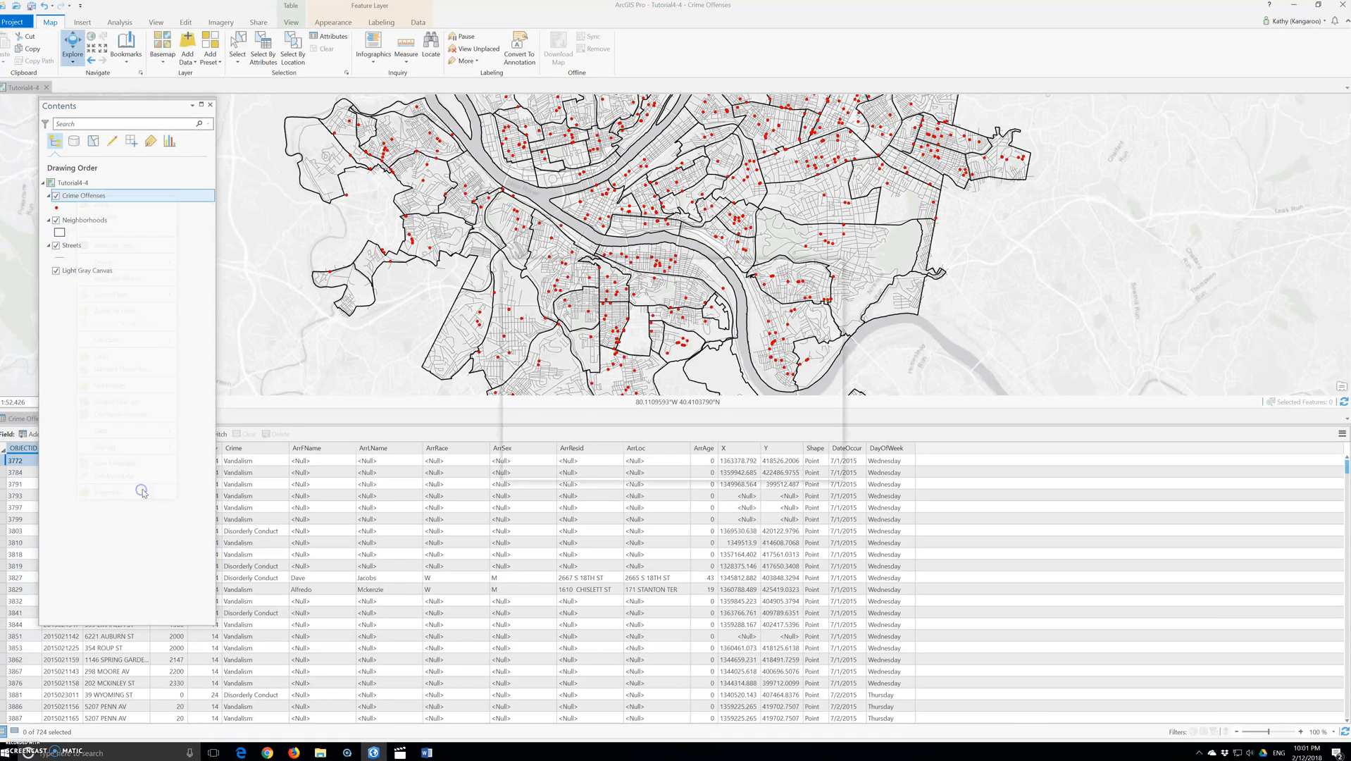
{"action": "left_click", "coordinate": [805, 439]}
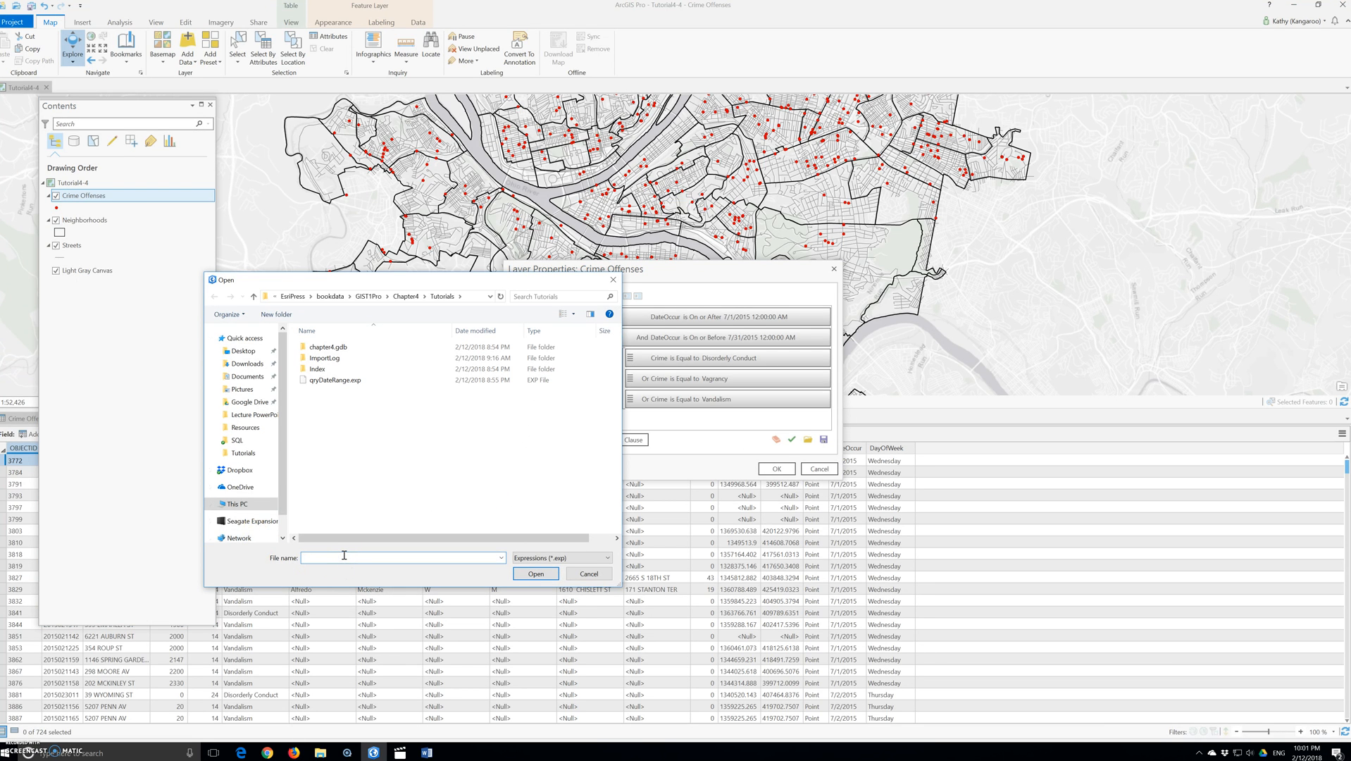
{"action": "type", "text": "qry"}
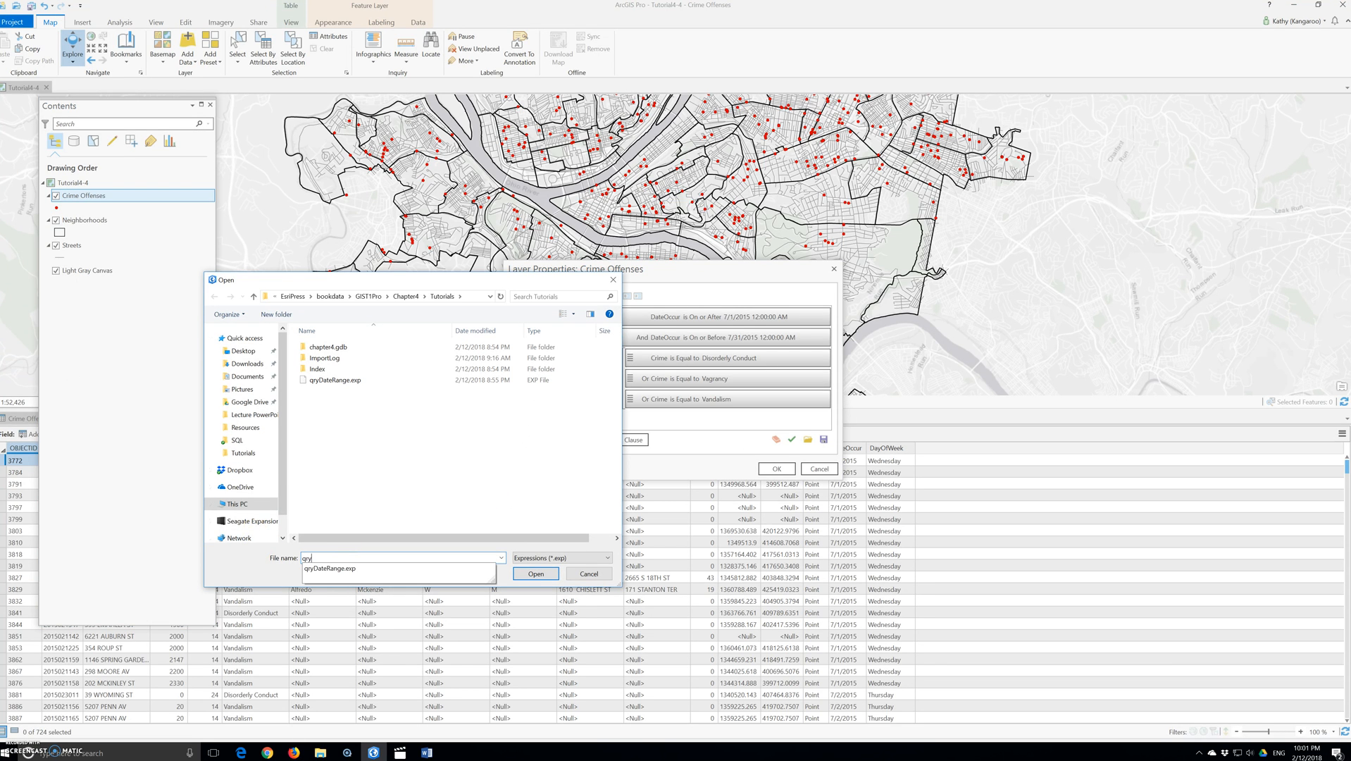
{"action": "type", "text": "DateRange"}
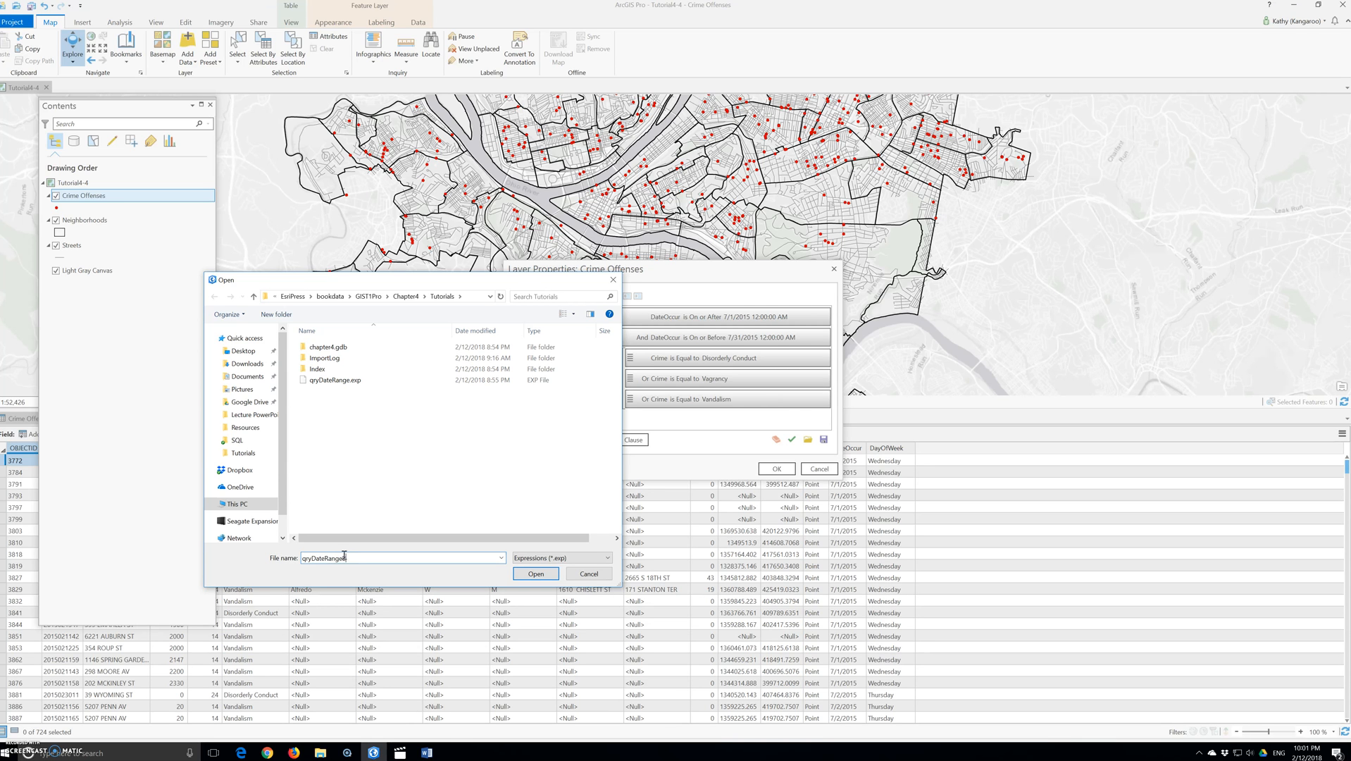
{"action": "type", "text": "BurglaryLeadingIndicators"}
{"action": "left_click", "coordinate": [539, 573]}
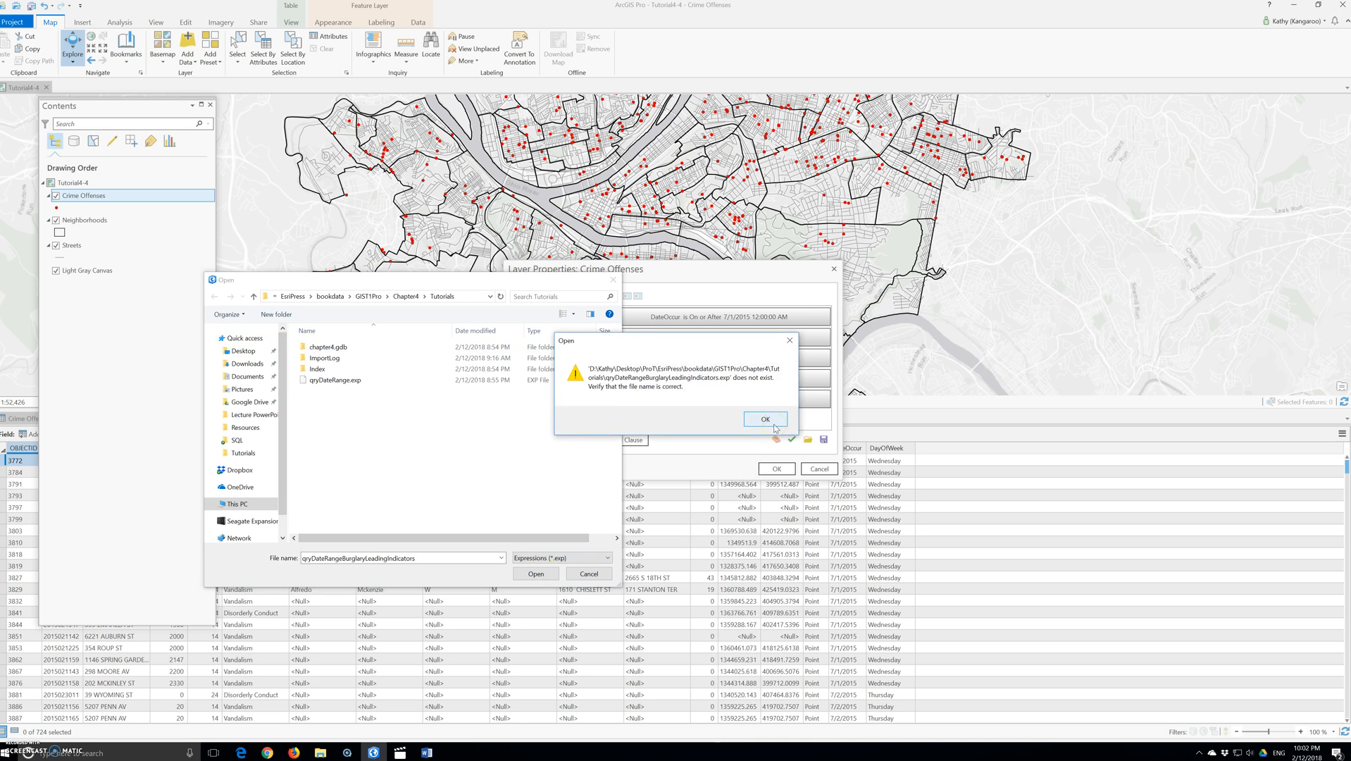
{"action": "left_click", "coordinate": [765, 420]}
{"action": "left_click", "coordinate": [592, 575]}
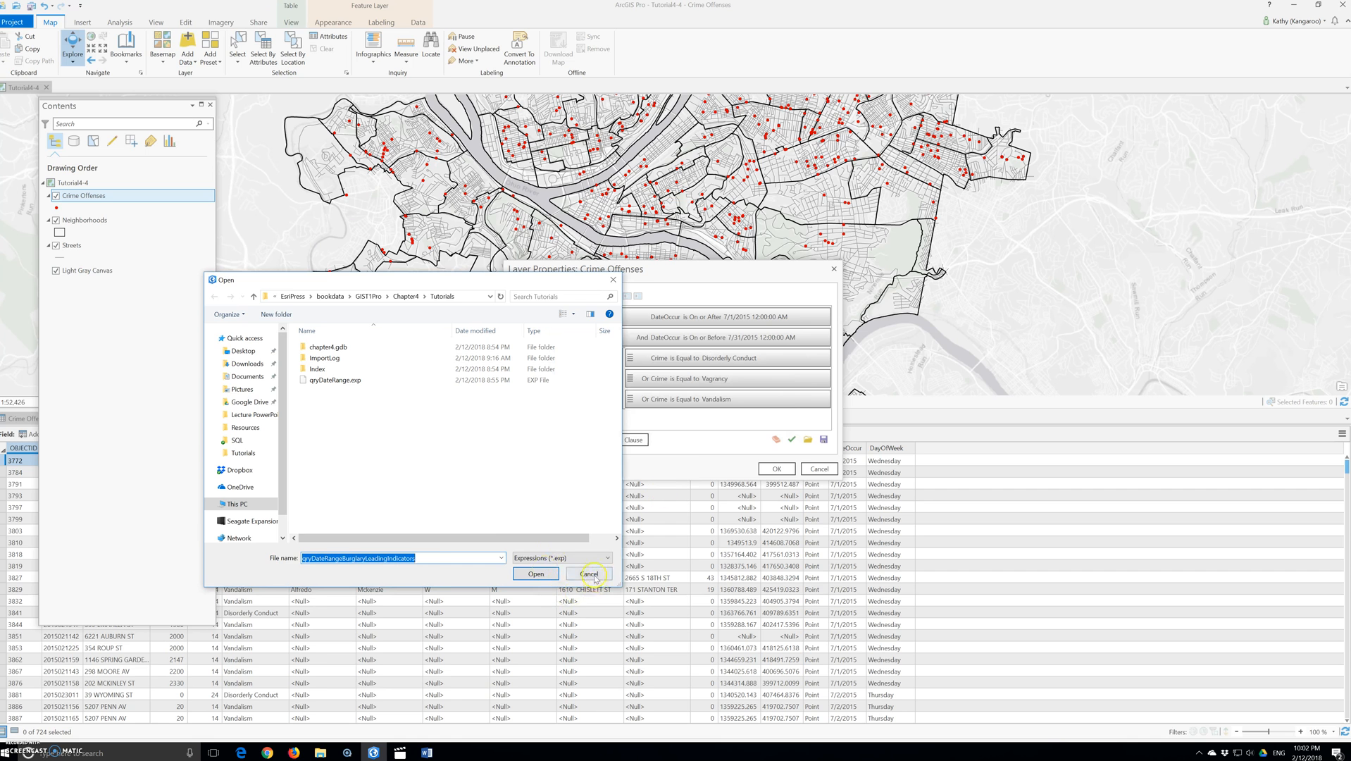
Step: Save the current definition query expression as qryDateRangeBurglaryLeadingIndicator in the Tutorials folder
{"action": "left_click", "coordinate": [824, 439]}
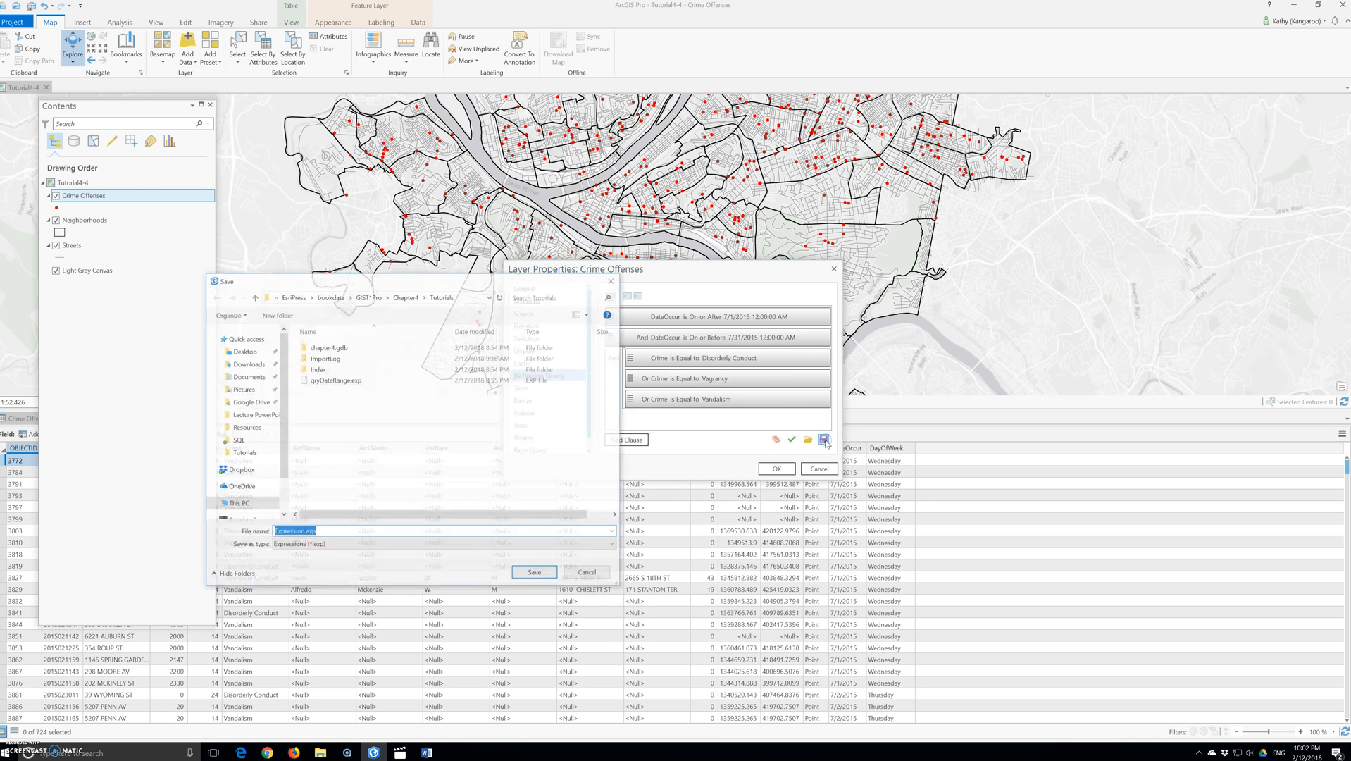
{"action": "type", "text": "qryDateRange"}
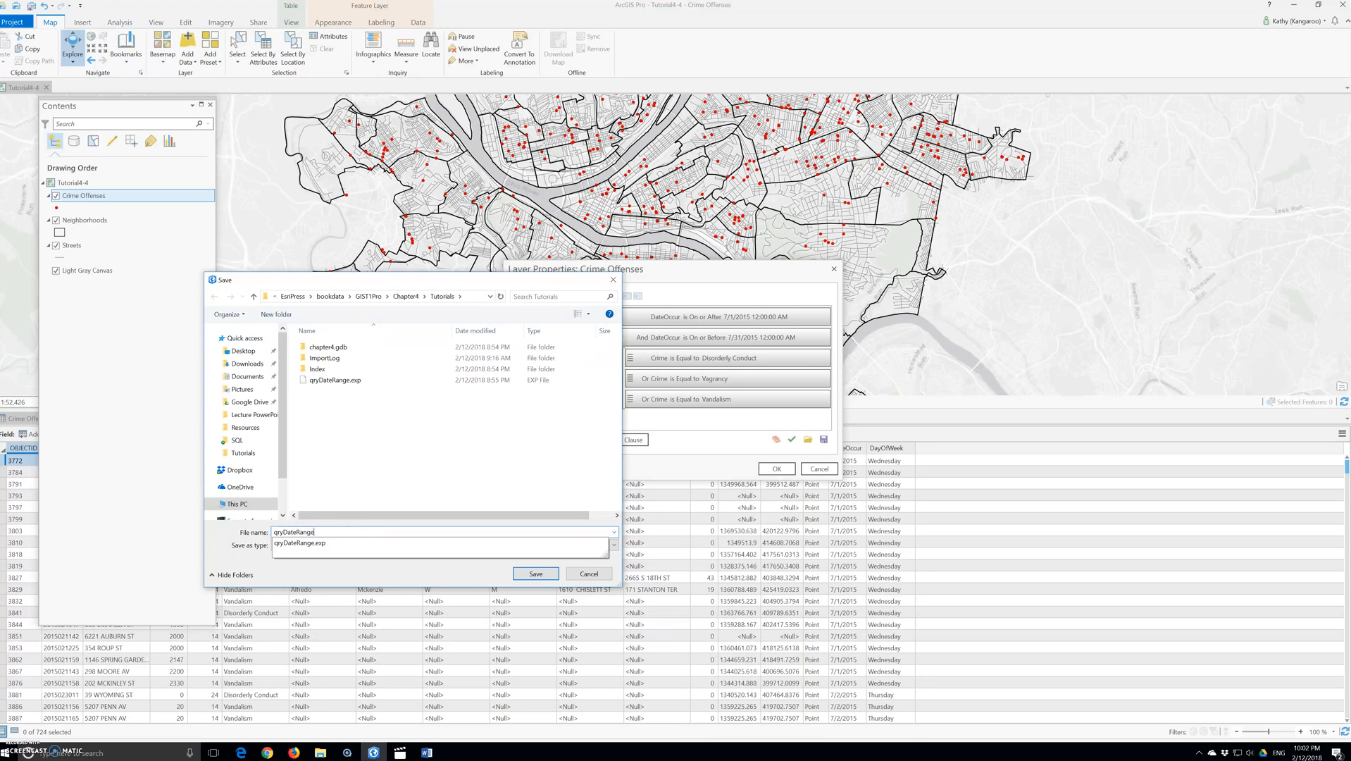
{"action": "type", "text": "Burgla"}
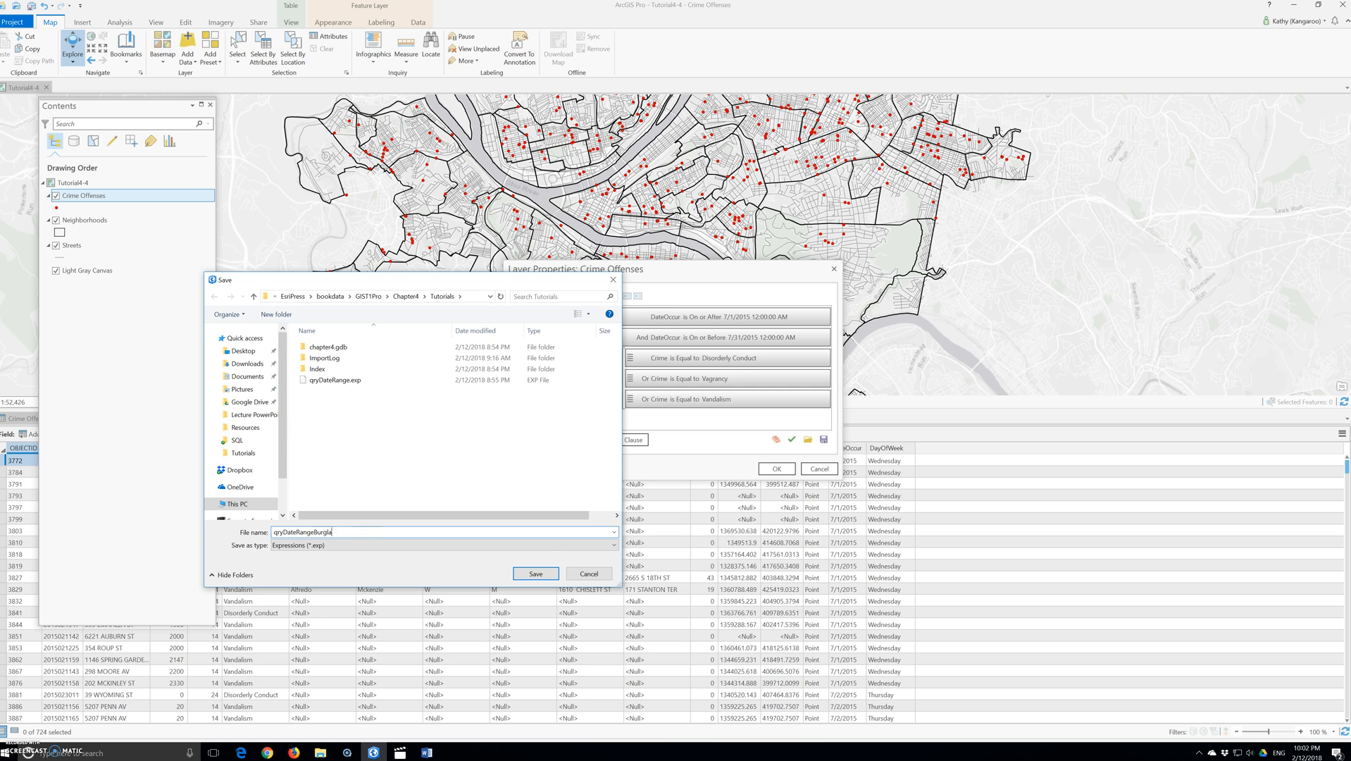
{"action": "type", "text": "ryLeadingIndicators"}
{"action": "left_click", "coordinate": [540, 574]}
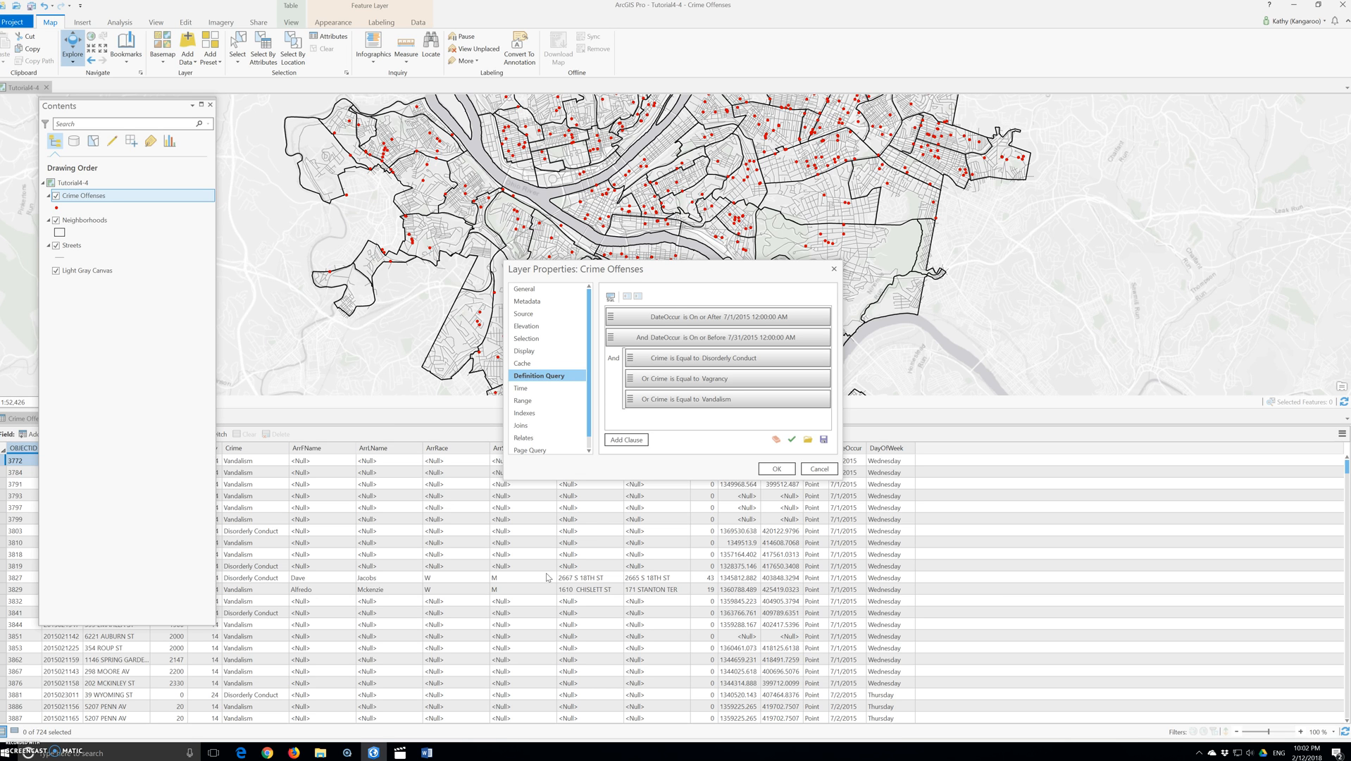
Step: Clear all clauses and add a new clause: DateOccur is On or After 8/1/2015 12:00:00 AM
{"action": "left_click", "coordinate": [768, 436]}
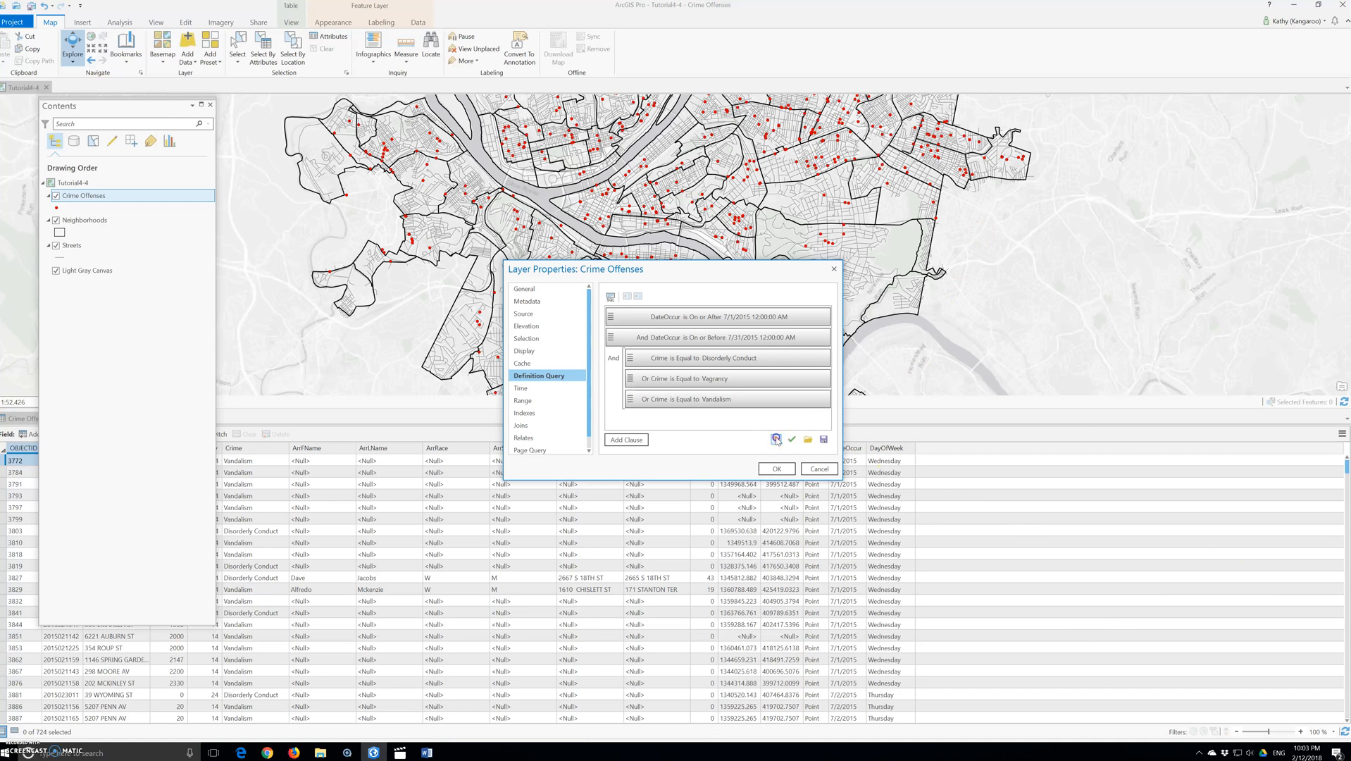
{"action": "left_click", "coordinate": [774, 439]}
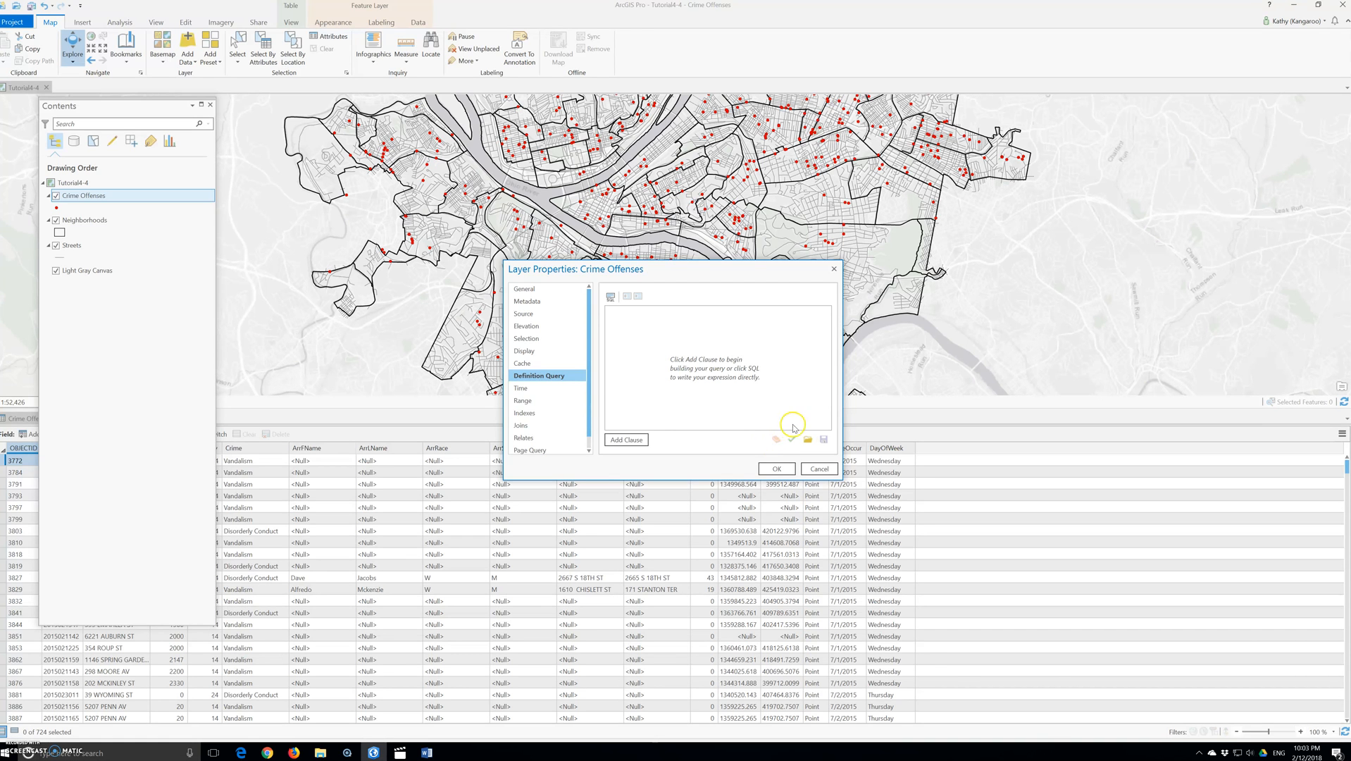
{"action": "left_click", "coordinate": [626, 440]}
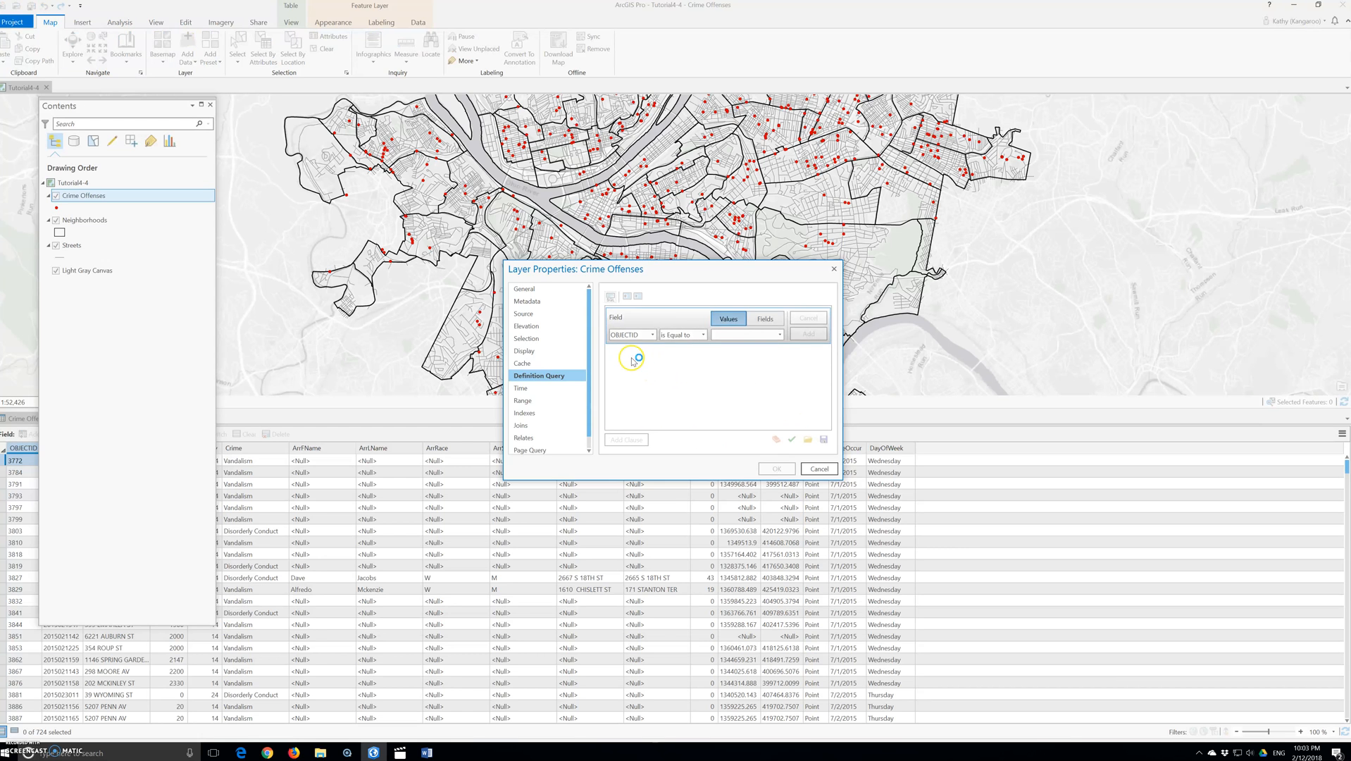
{"action": "left_click", "coordinate": [638, 336]}
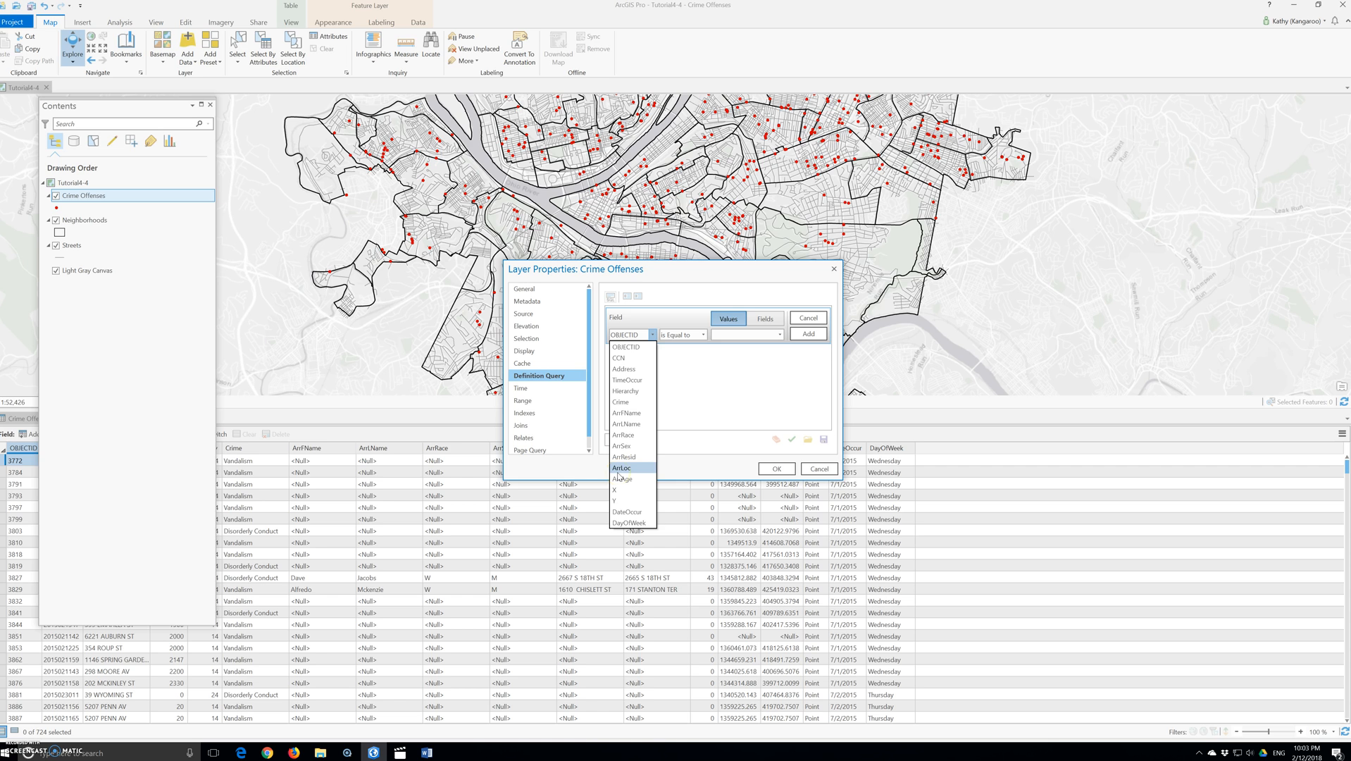
{"action": "left_click", "coordinate": [626, 511]}
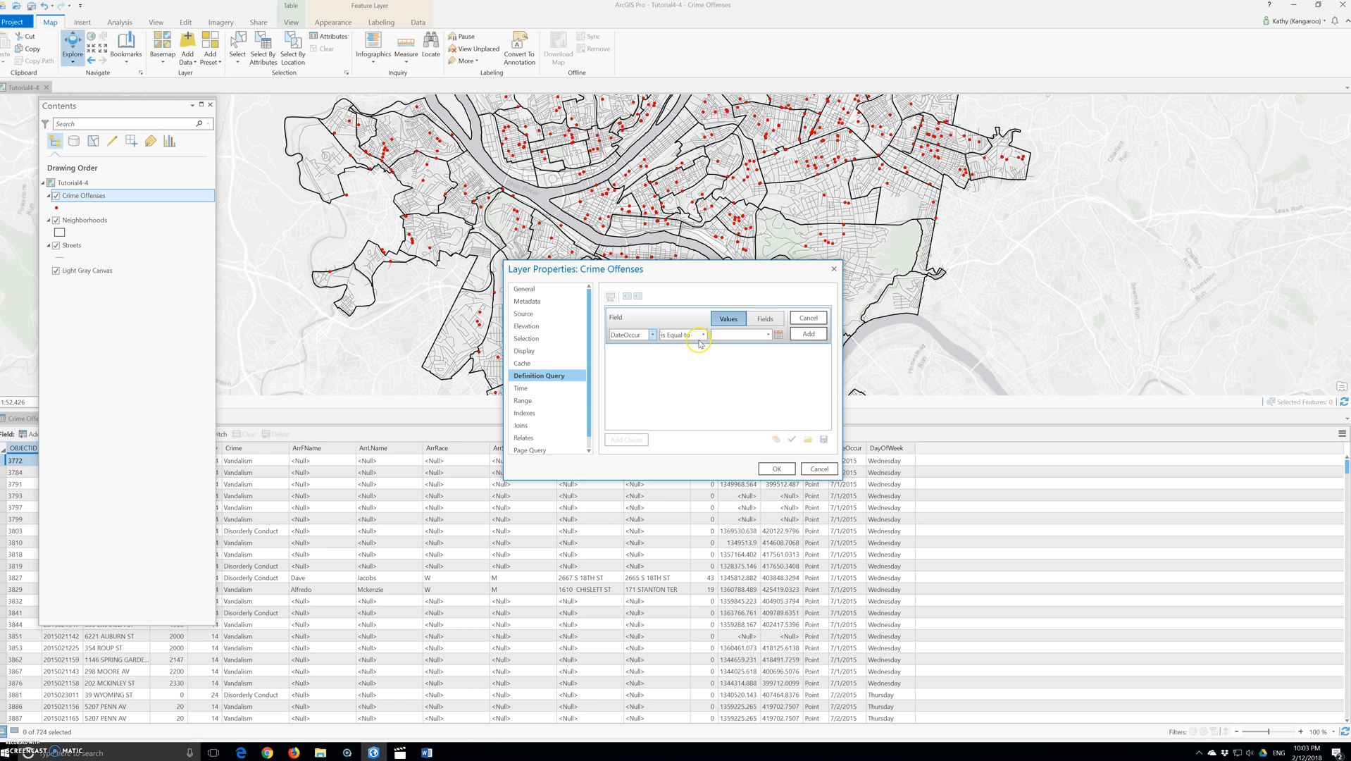
{"action": "left_click", "coordinate": [701, 336]}
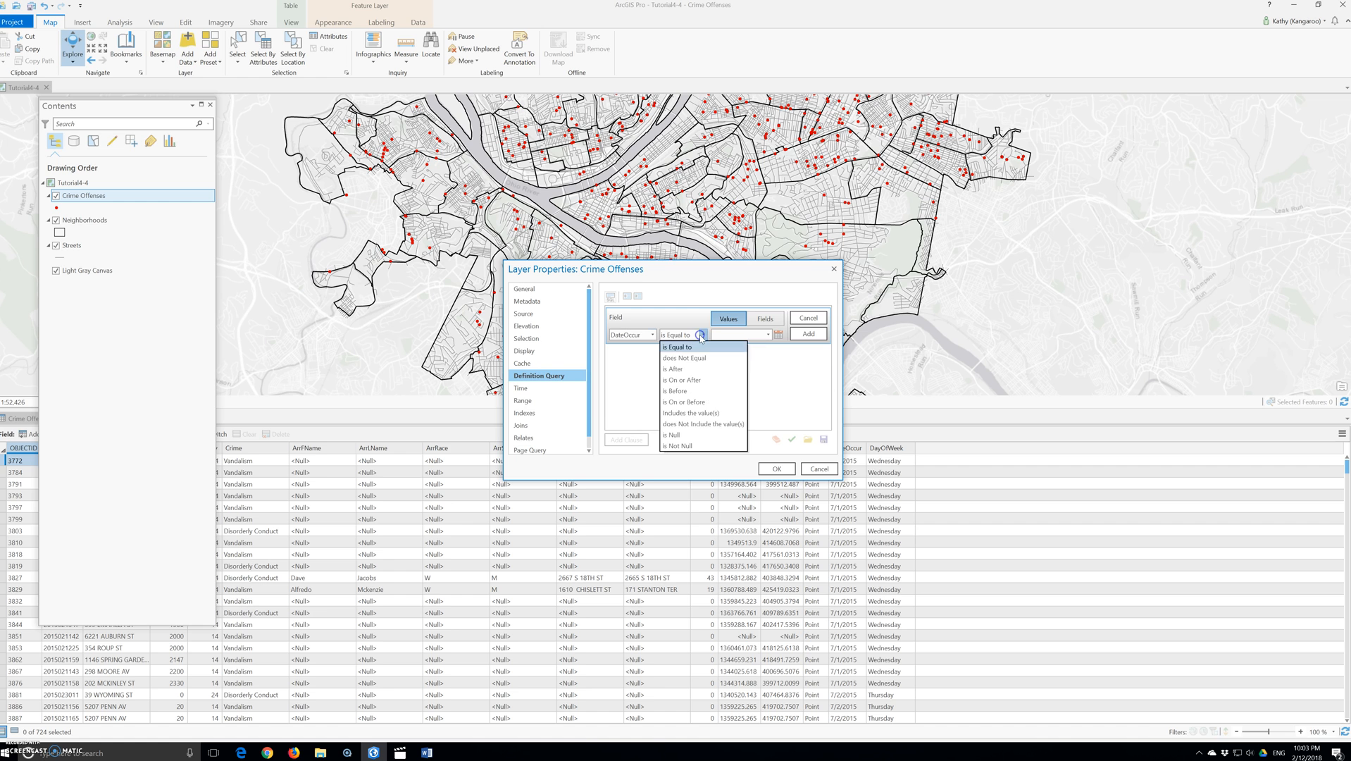
{"action": "left_click", "coordinate": [683, 402]}
{"action": "left_click", "coordinate": [700, 336]}
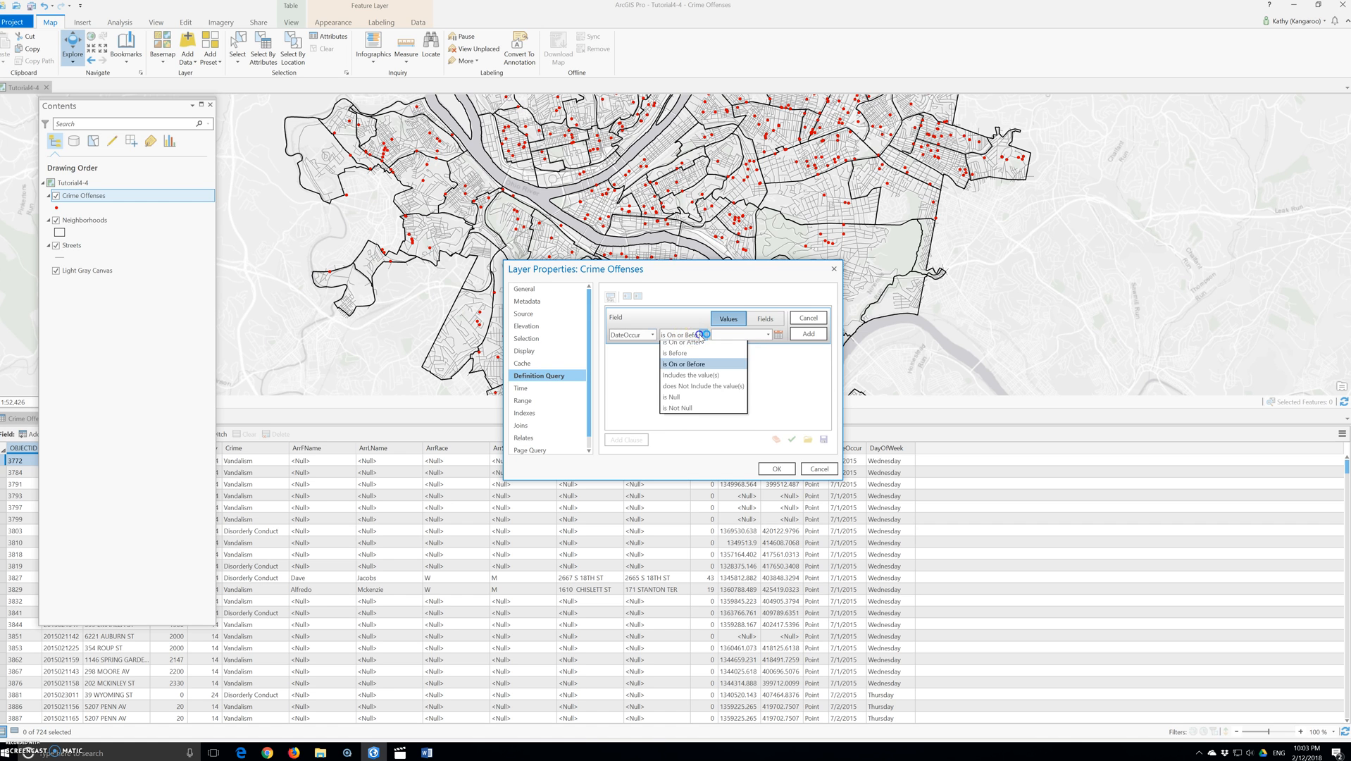
{"action": "left_click", "coordinate": [702, 379]}
{"action": "left_click", "coordinate": [768, 335]}
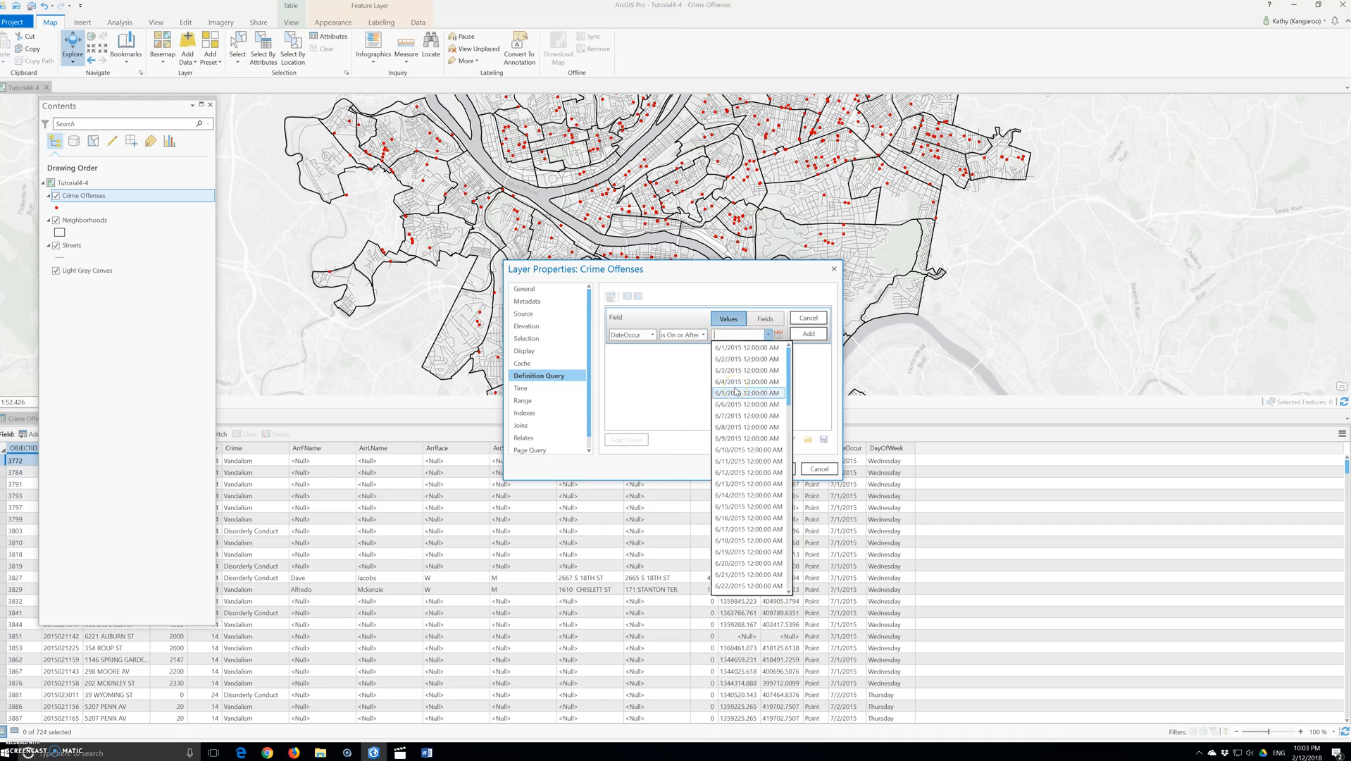
{"action": "scroll", "coordinate": [745, 497], "scroll_direction": "down", "scroll_amount": 12}
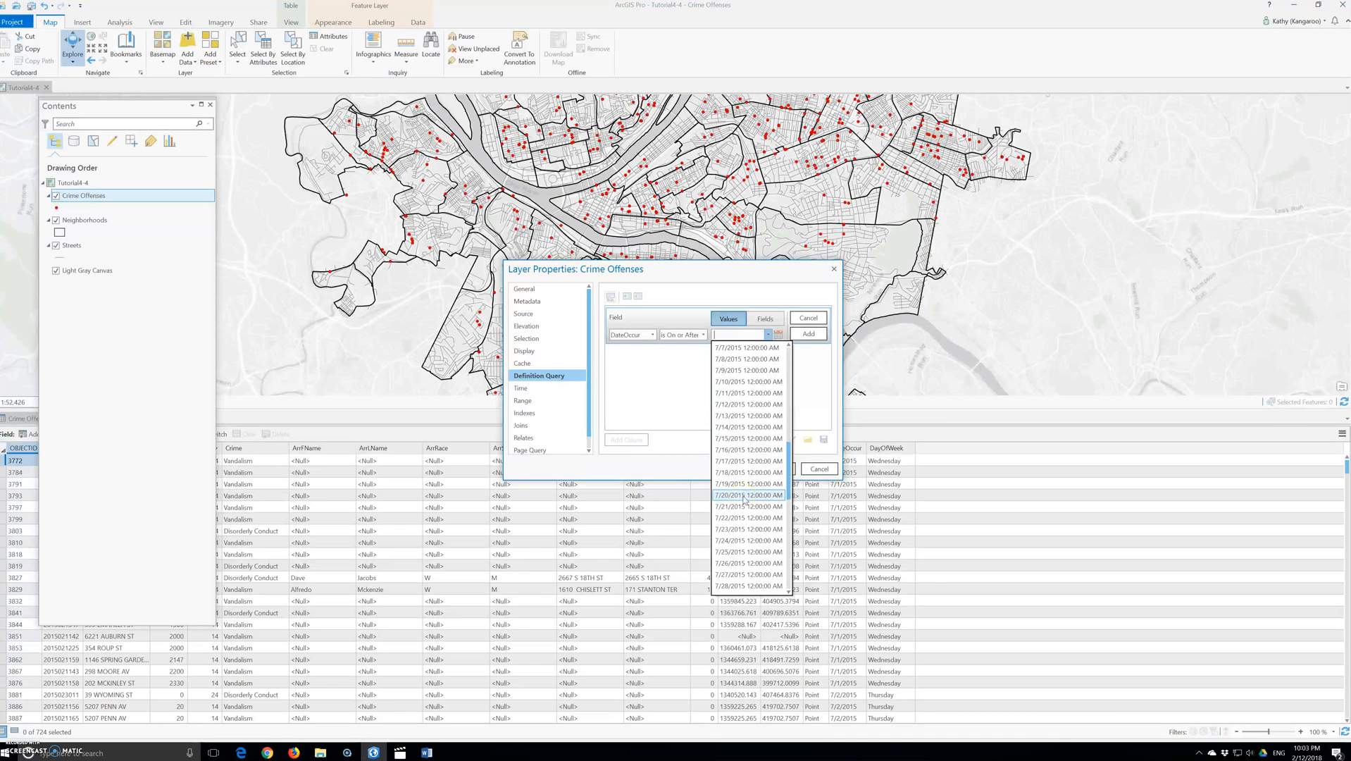
{"action": "left_click", "coordinate": [740, 529]}
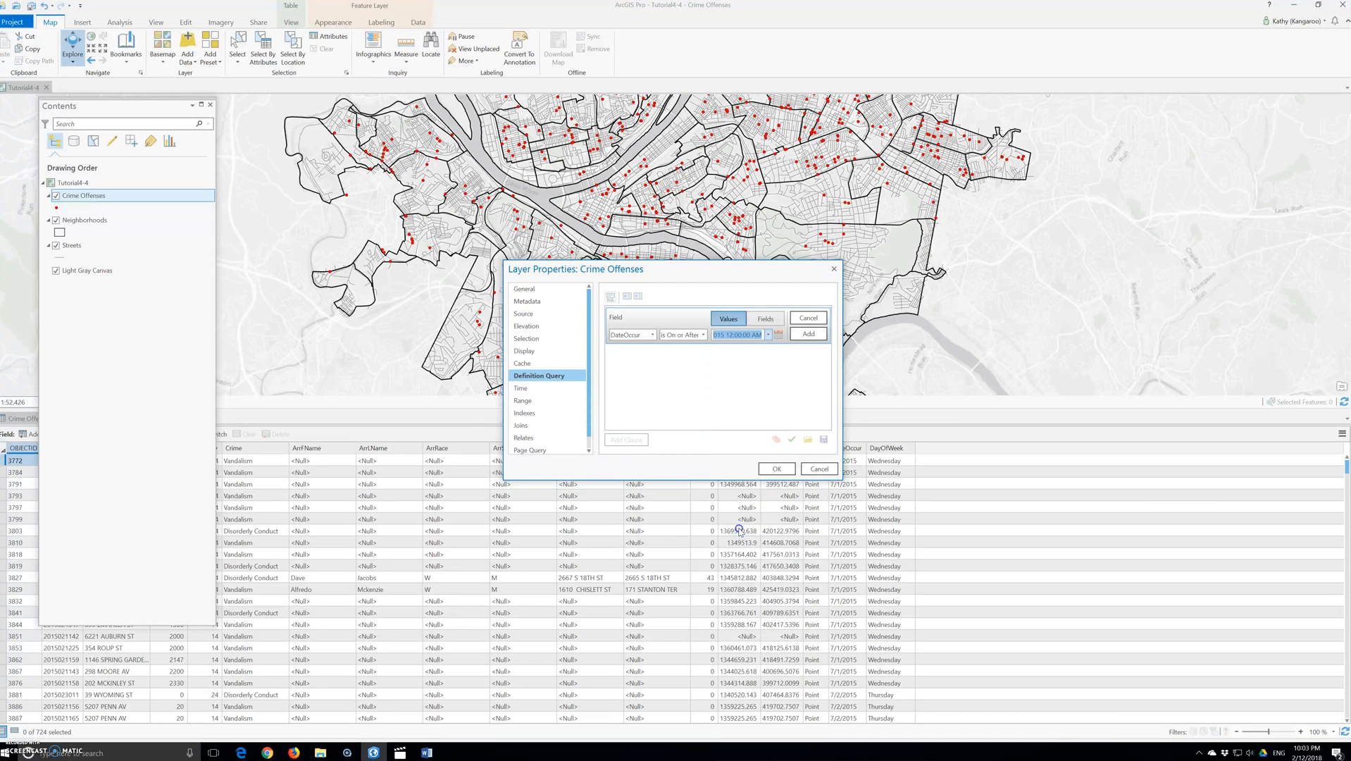
{"action": "left_click", "coordinate": [807, 334]}
Step: Add a second clause: DateOccur is On or Before 8/31/2015 12:00:00 AM
{"action": "left_click", "coordinate": [630, 440]}
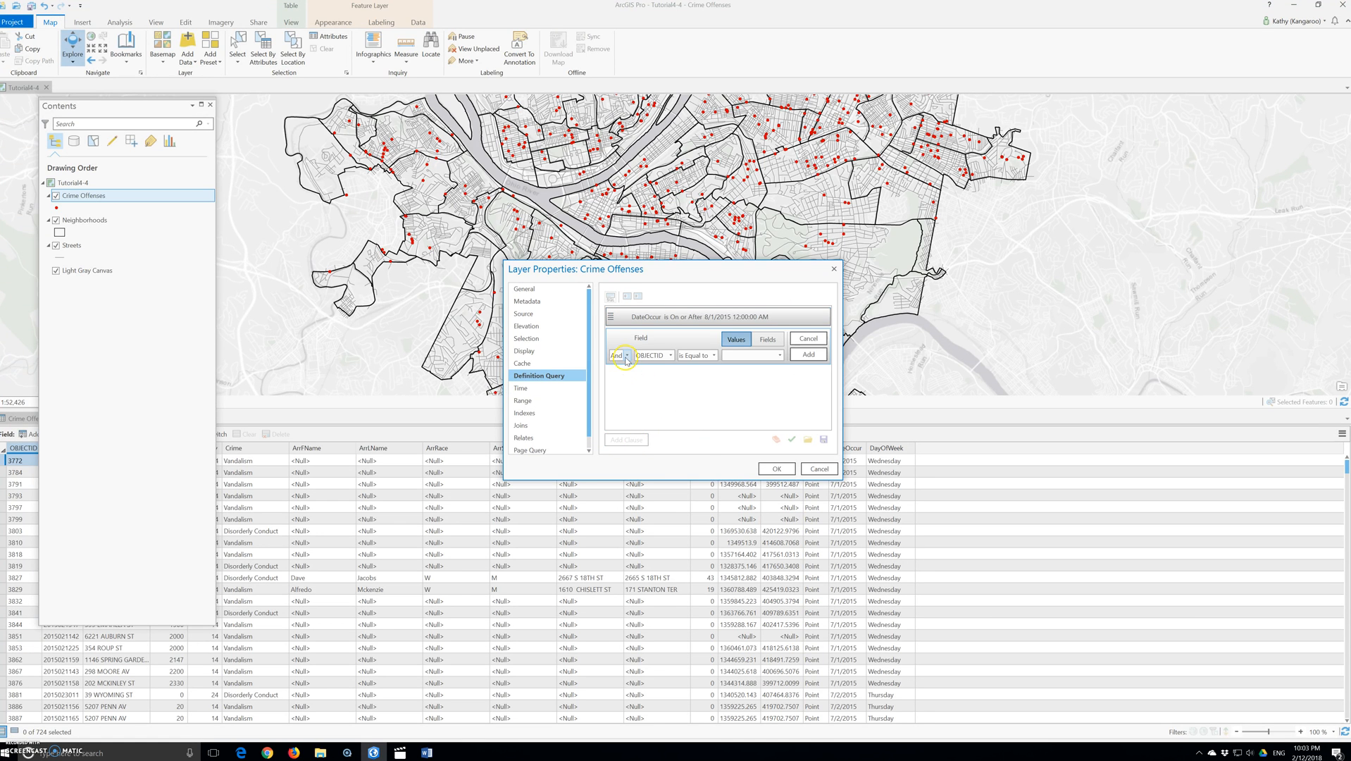
{"action": "left_click", "coordinate": [670, 355]}
{"action": "left_click", "coordinate": [651, 532]}
{"action": "left_click", "coordinate": [714, 355]}
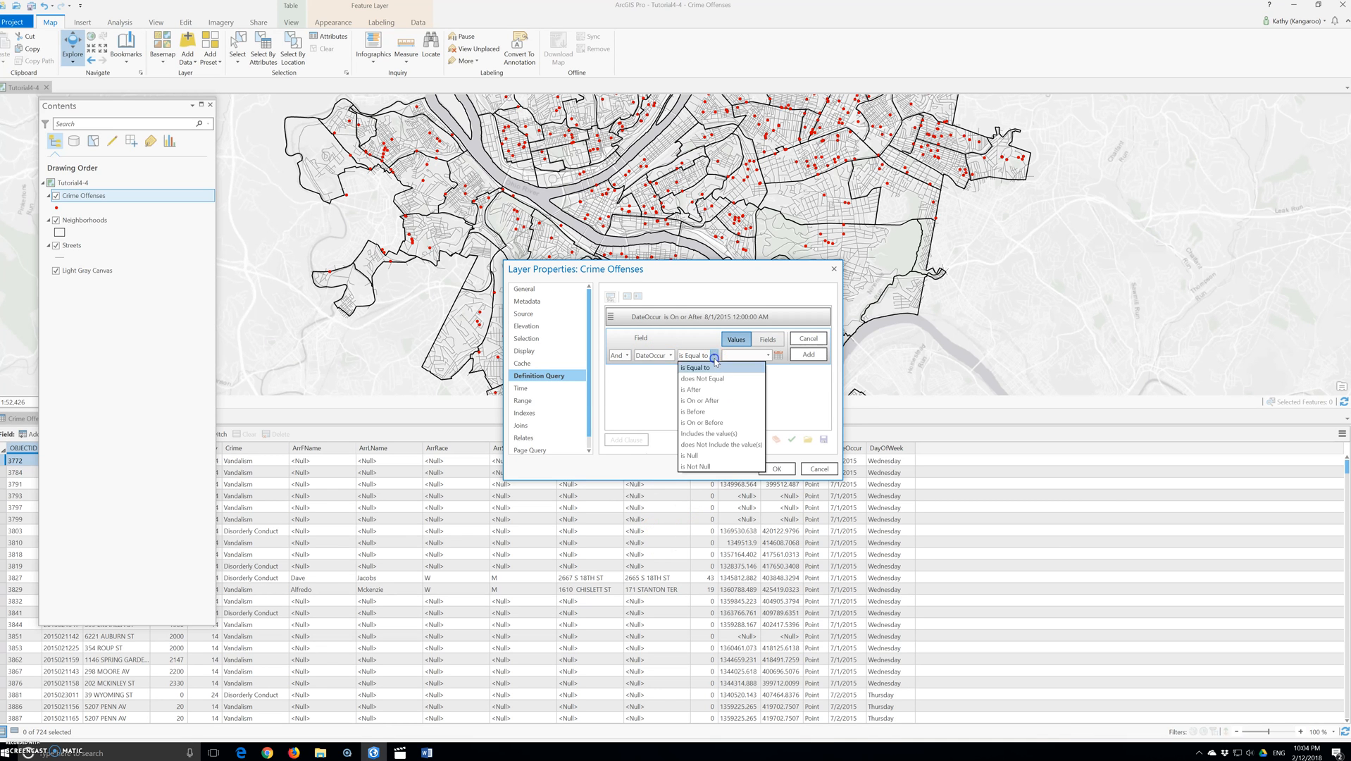
{"action": "left_click", "coordinate": [707, 422]}
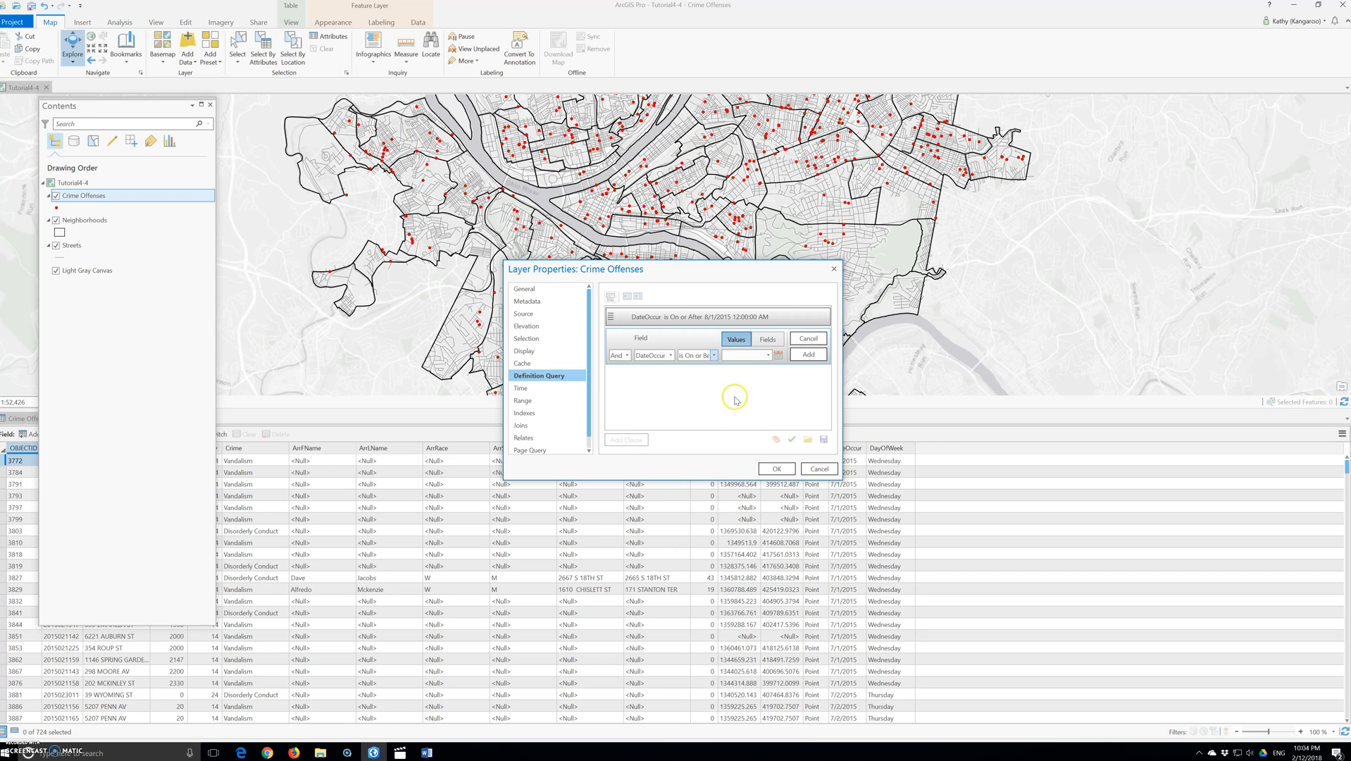
{"action": "left_click", "coordinate": [768, 357]}
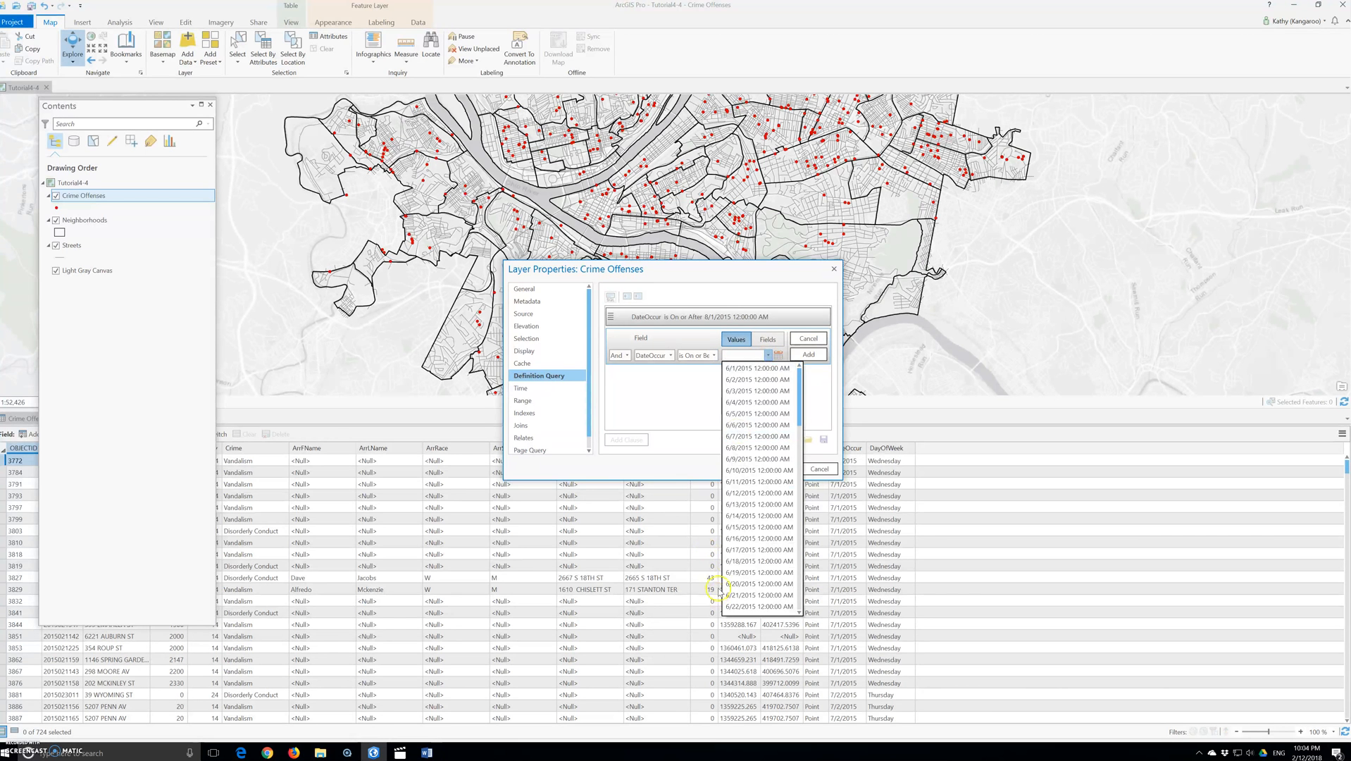
{"action": "scroll", "coordinate": [732, 569], "scroll_direction": "down", "scroll_amount": 12}
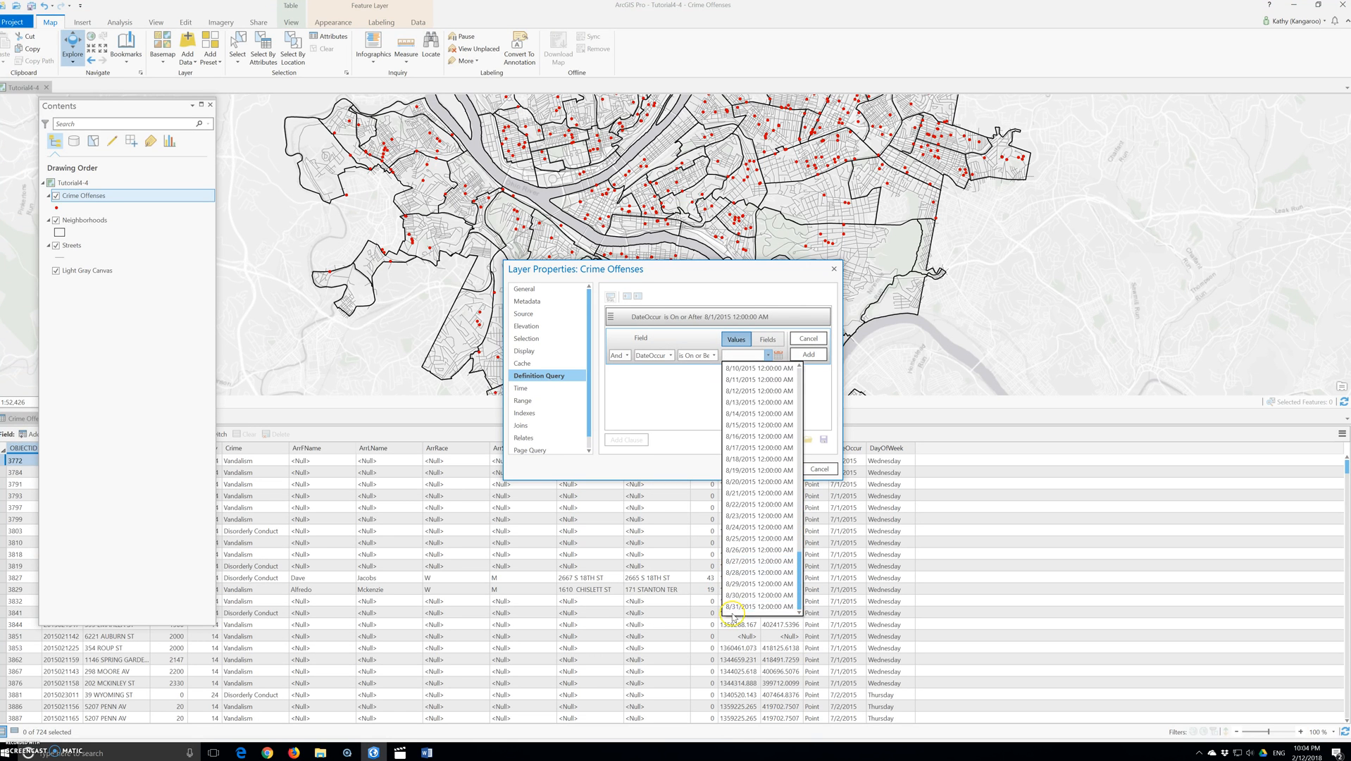
{"action": "left_click", "coordinate": [737, 608]}
{"action": "left_click", "coordinate": [811, 356]}
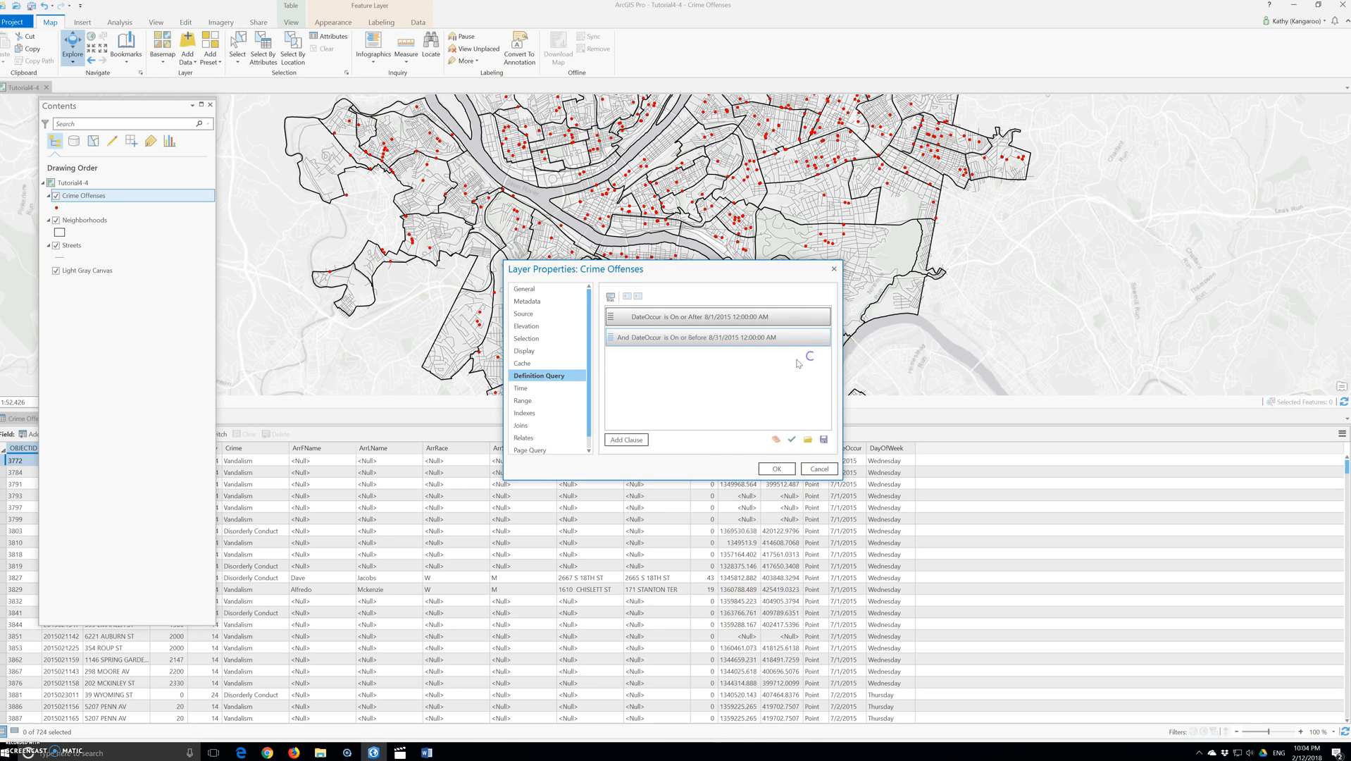
Step: Add a clause Crime is Equal to Burglary and verify the expression
{"action": "left_click", "coordinate": [626, 440]}
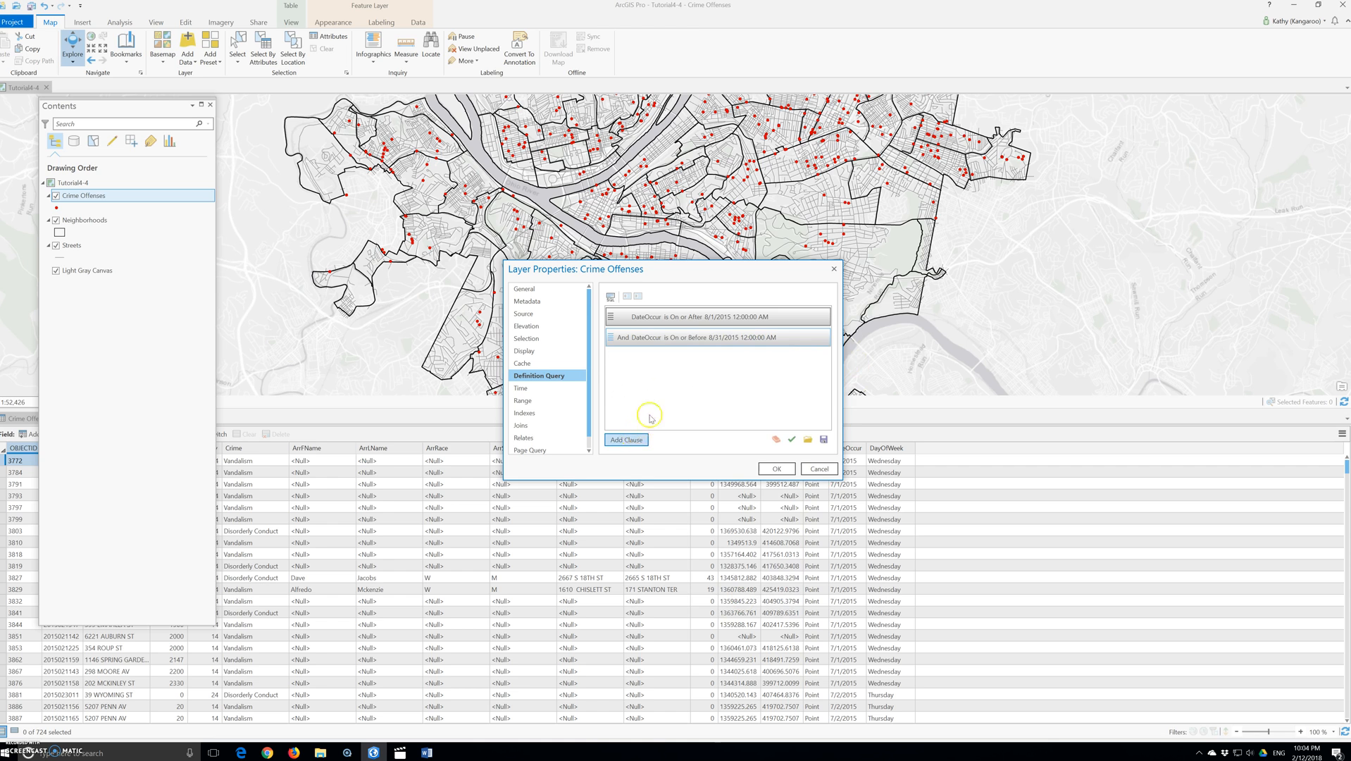
{"action": "left_click", "coordinate": [668, 377]}
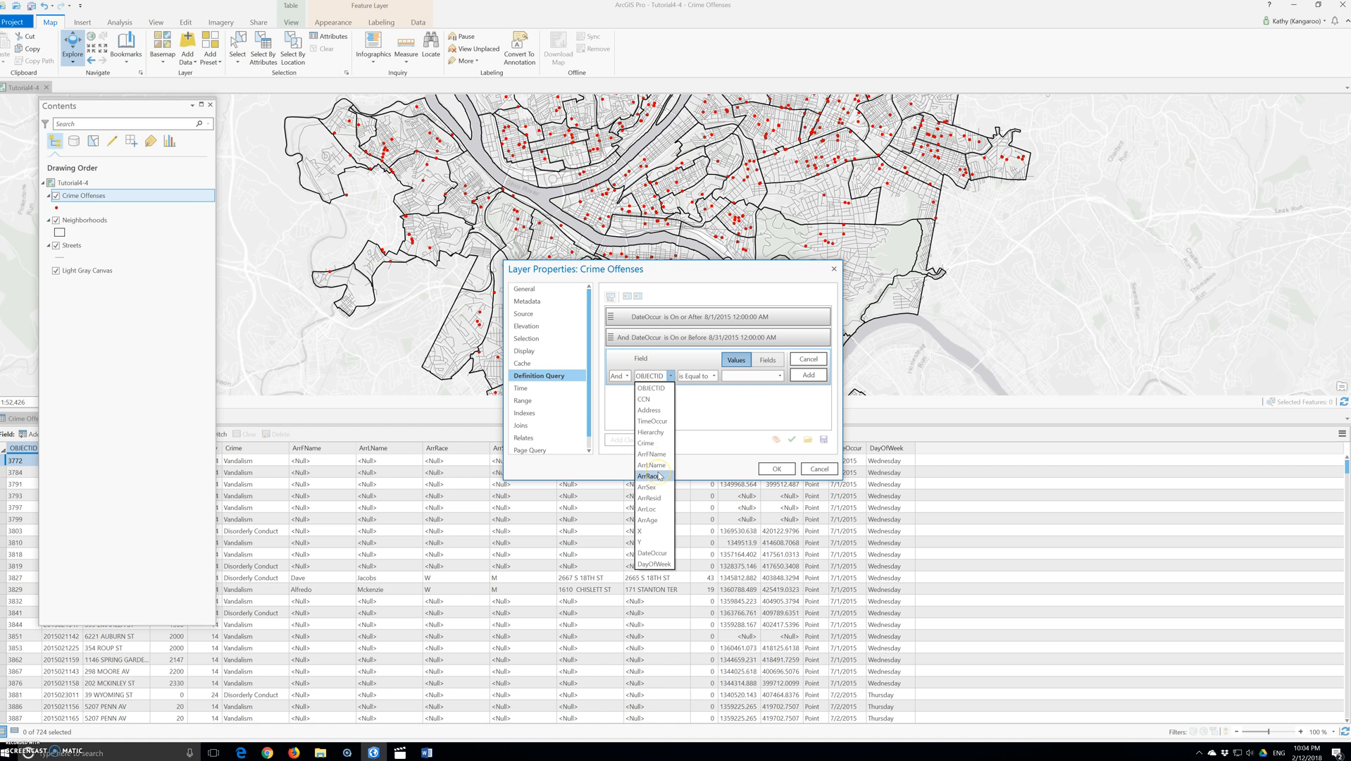
{"action": "left_click", "coordinate": [645, 443]}
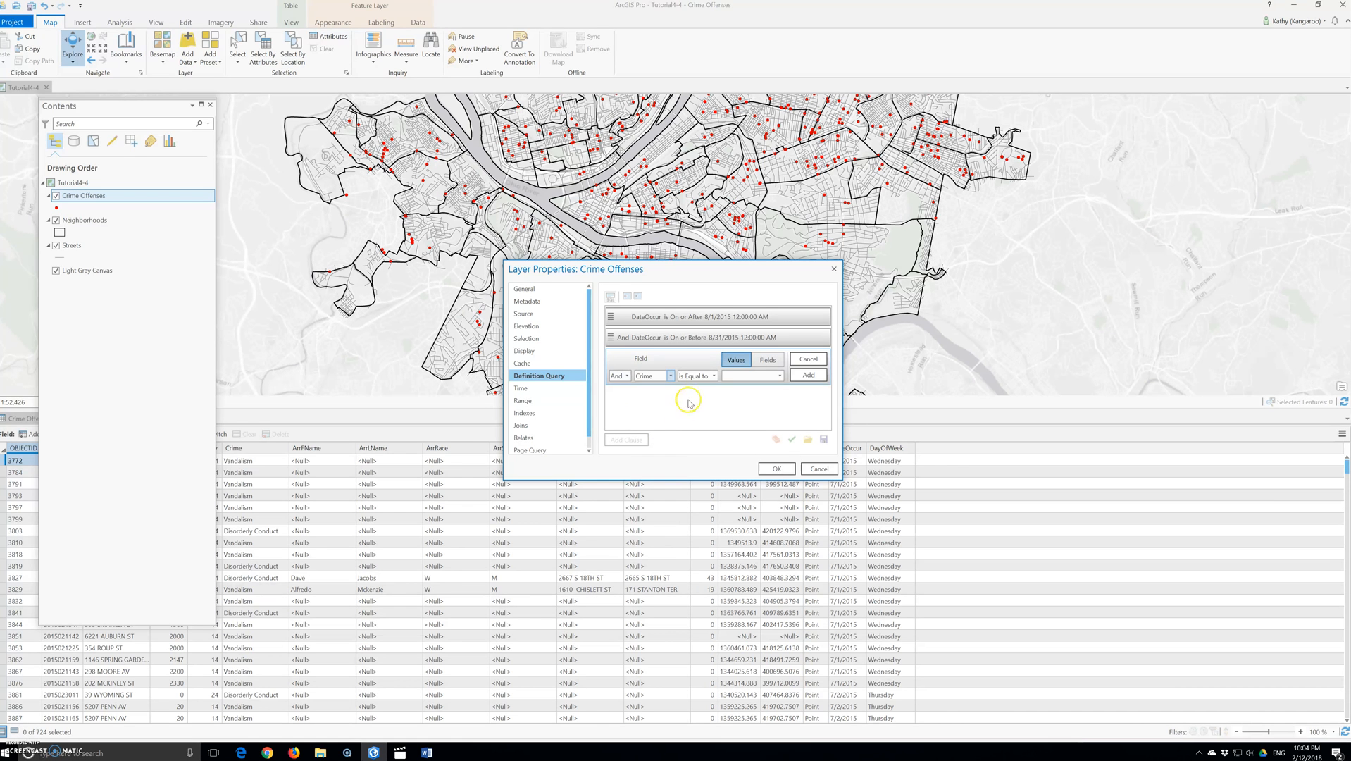
{"action": "left_click", "coordinate": [779, 375]}
{"action": "left_click", "coordinate": [772, 411]}
{"action": "left_click", "coordinate": [810, 376]}
{"action": "left_click", "coordinate": [793, 439]}
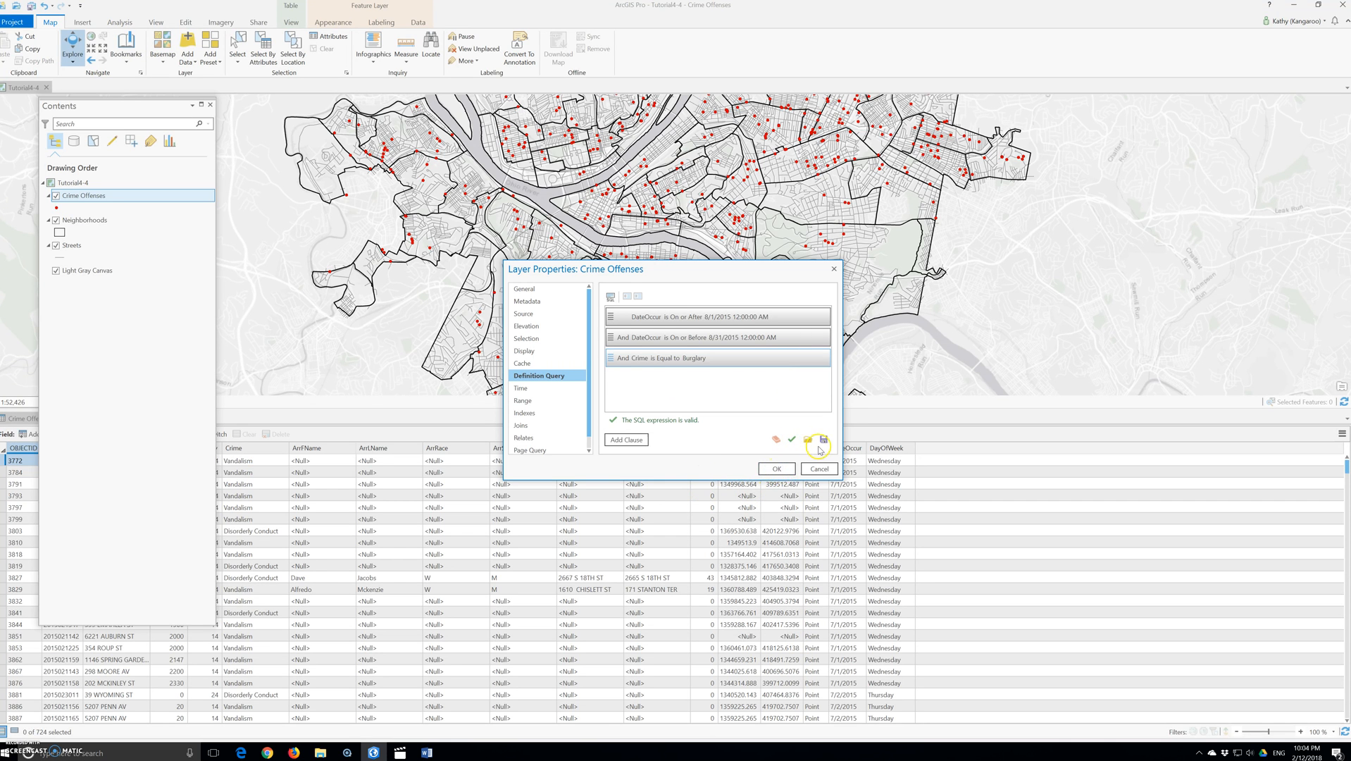
Step: Save the expression as qryAugustBurglaries in the Tutorials folder and apply the definition query
{"action": "left_click", "coordinate": [824, 439]}
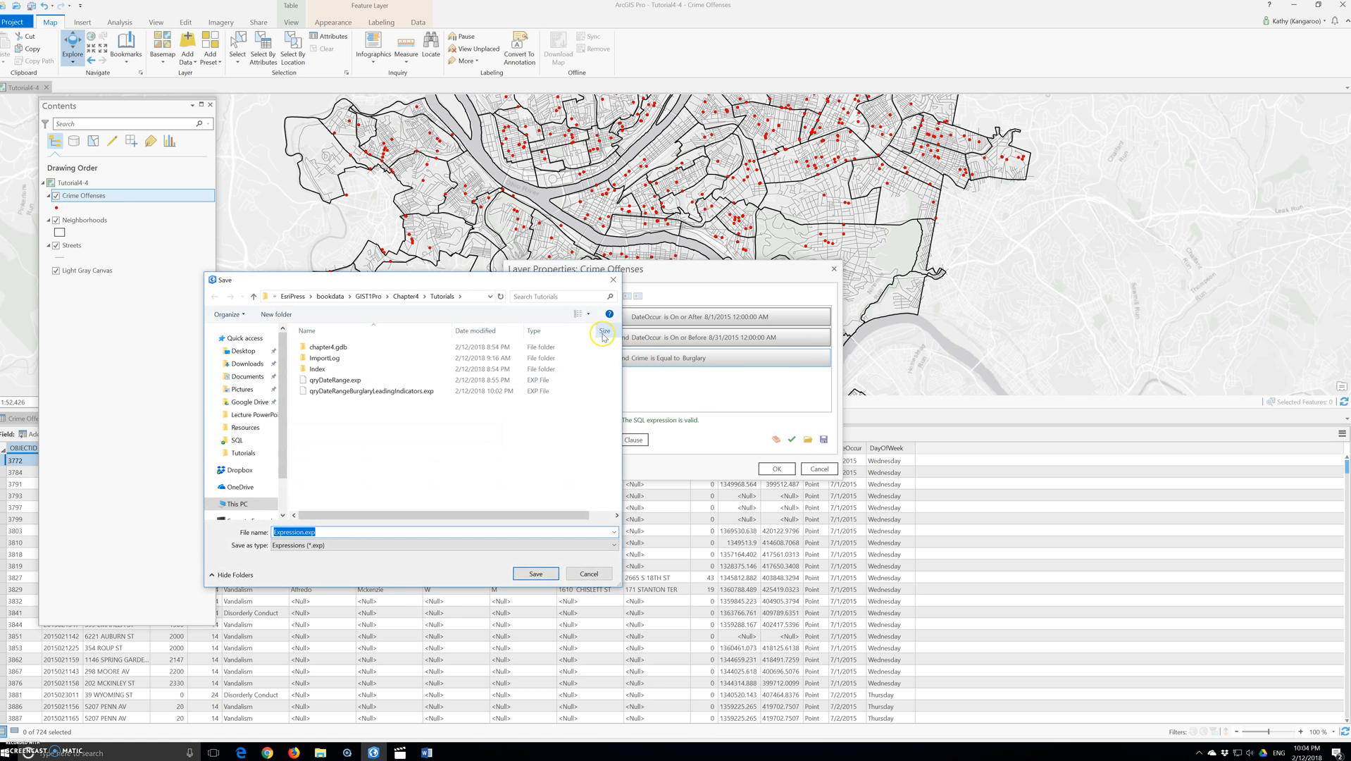
{"action": "key", "text": "BackSpace"}
{"action": "type", "text": "sr"}
{"action": "key", "text": "BackSpace"}
{"action": "key", "text": "BackSpace"}
{"action": "type", "text": "qry"}
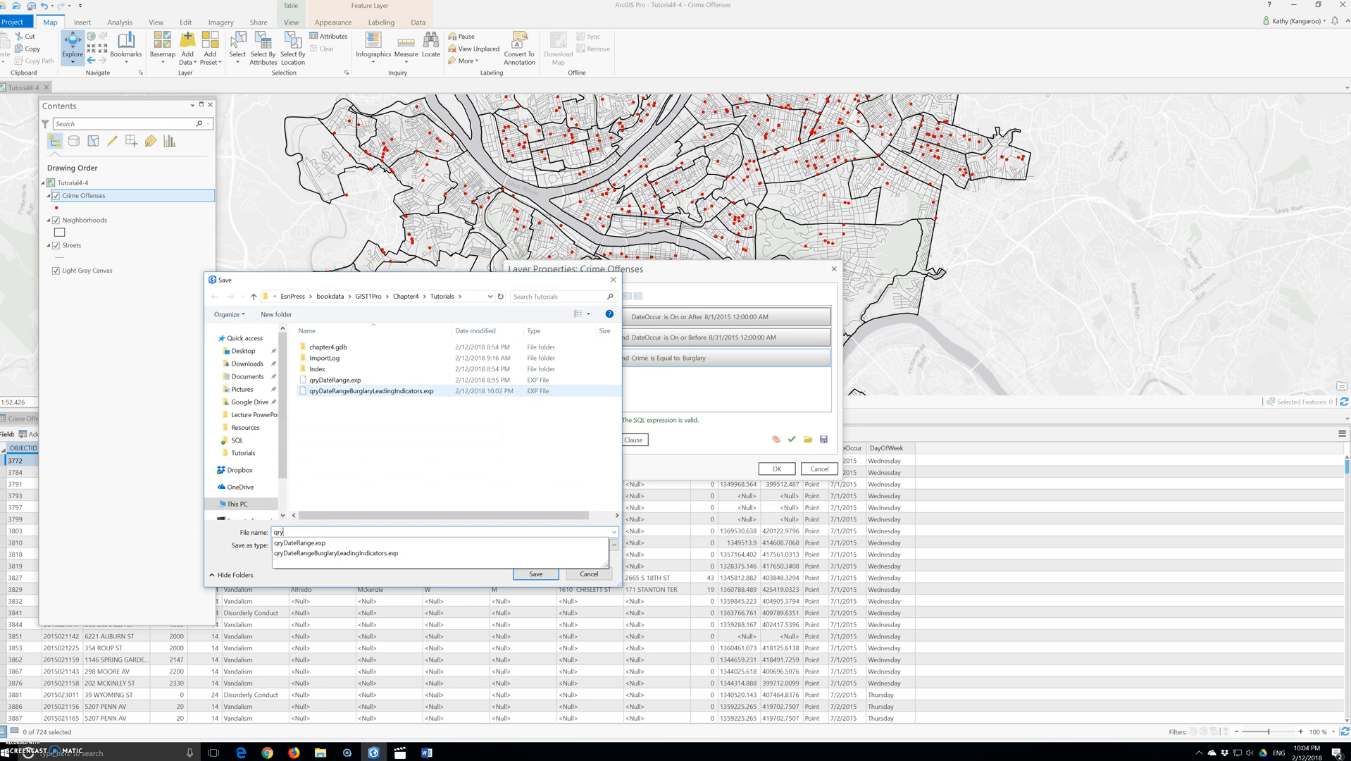
{"action": "type", "text": "A"}
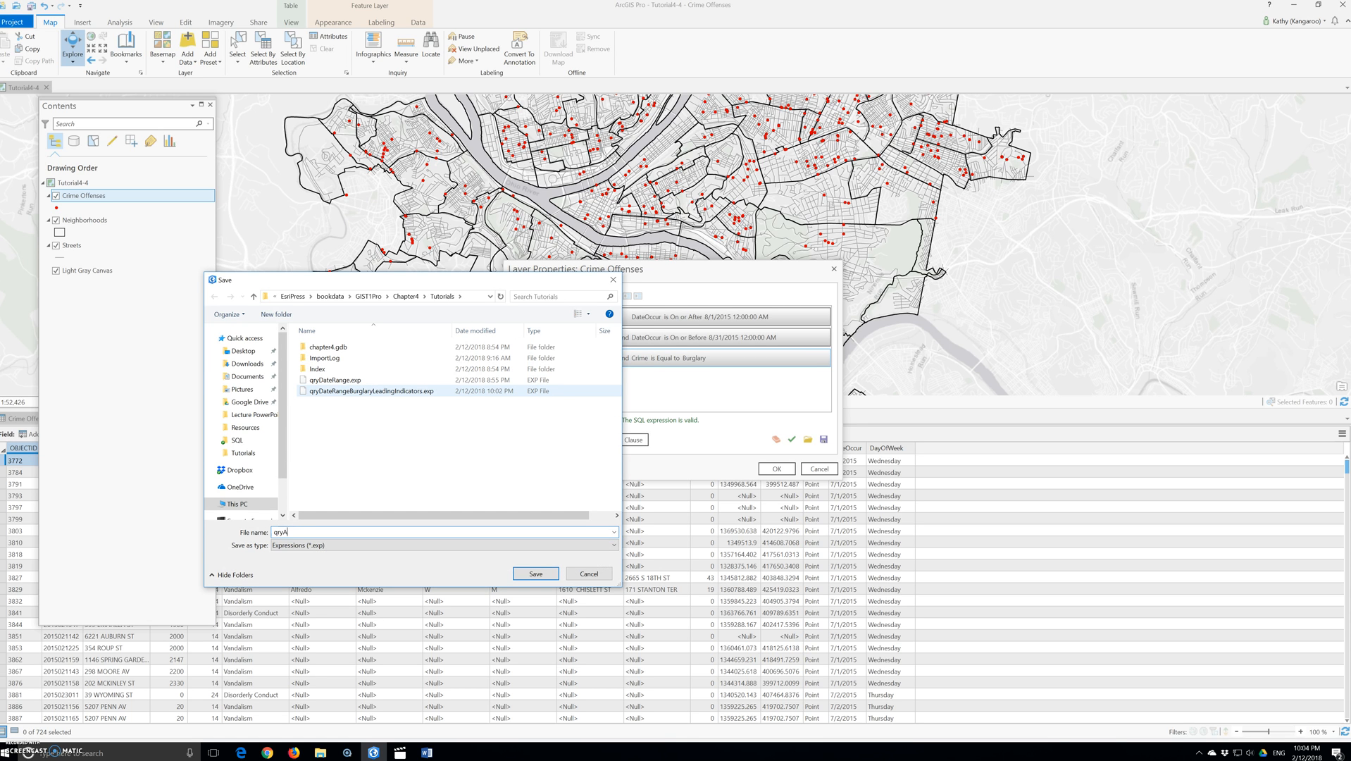
{"action": "type", "text": "ugustBurglaries"}
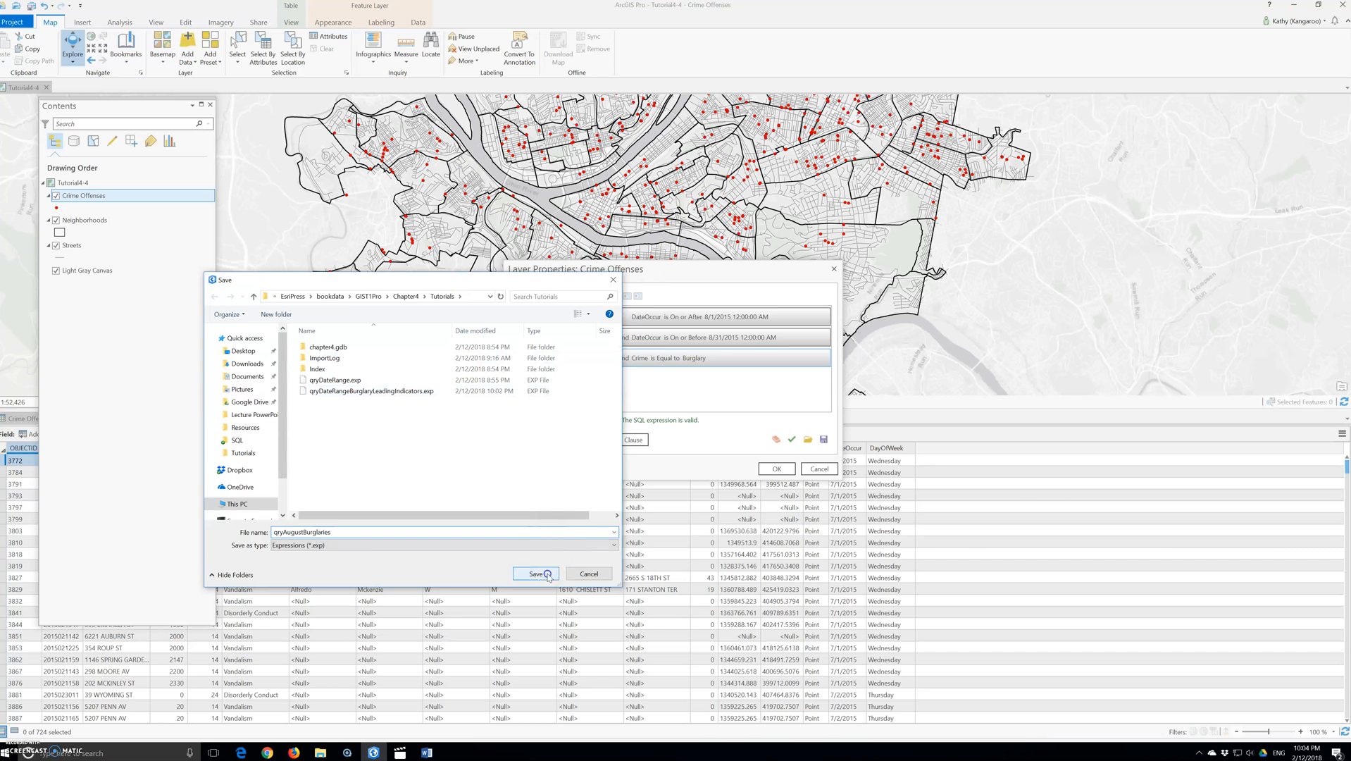
{"action": "left_click", "coordinate": [548, 574]}
{"action": "left_click", "coordinate": [777, 468]}
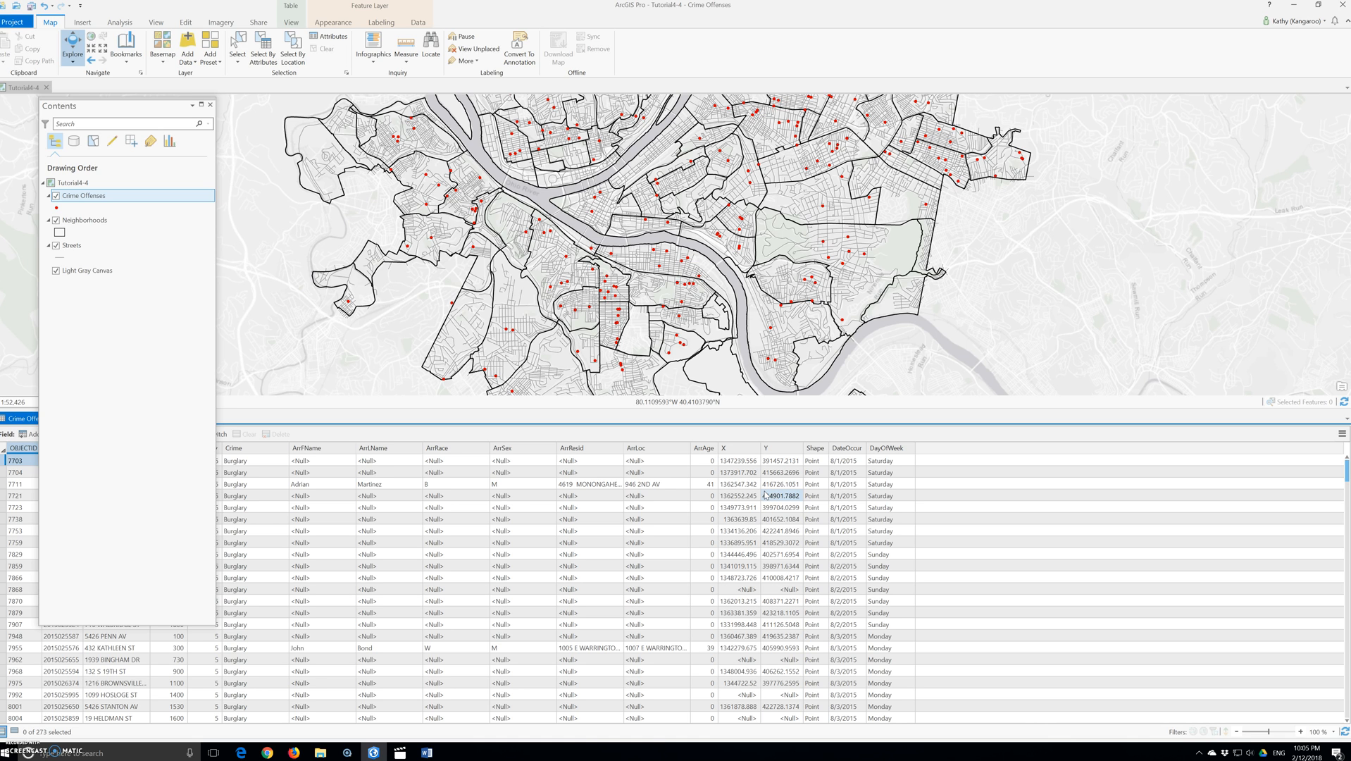
Step: Open Select Layer By Attribute for Crime Offenses and add a clause DayOfWeek is Equal to Saturday
{"action": "left_click", "coordinate": [796, 499]}
{"action": "left_click_drag", "start_coordinate": [79, 106], "coordinate": [150, 109]}
{"action": "left_click", "coordinate": [58, 418]}
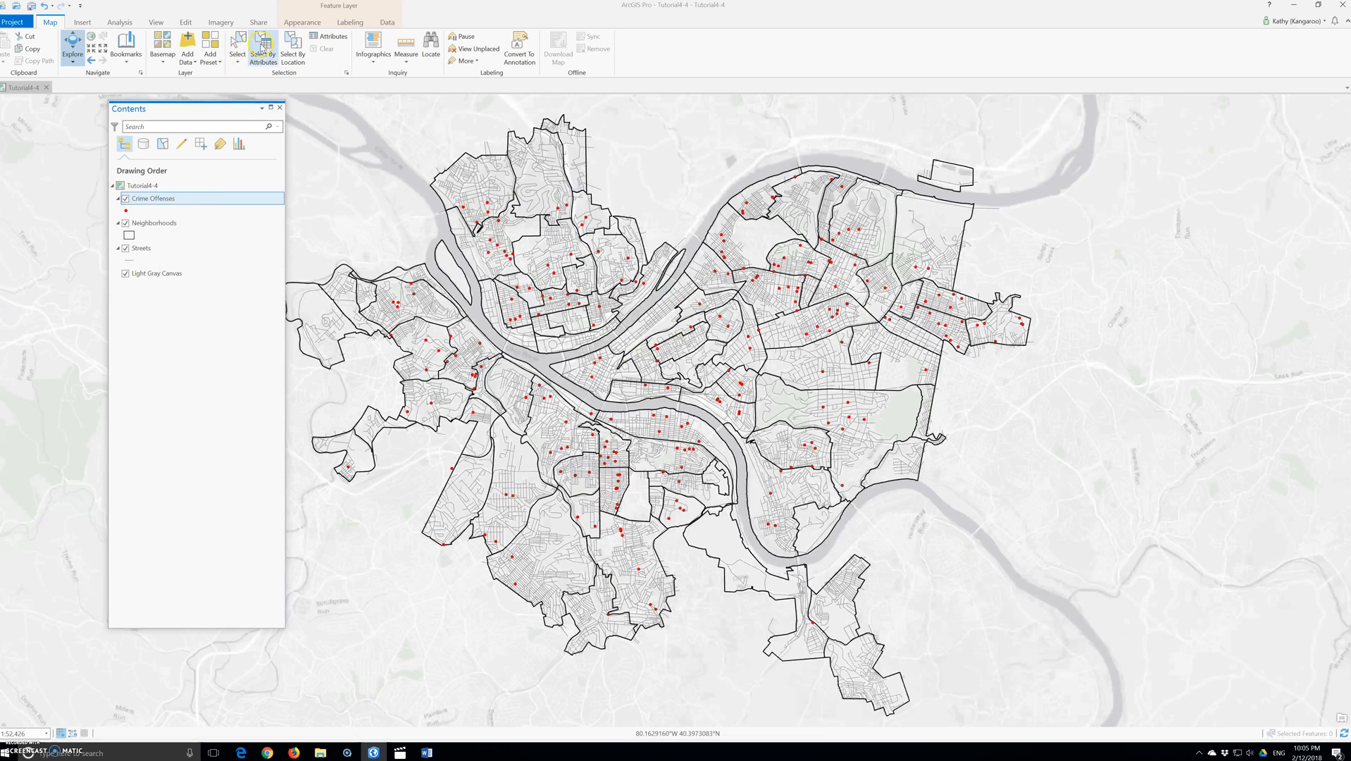
{"action": "left_click", "coordinate": [262, 50]}
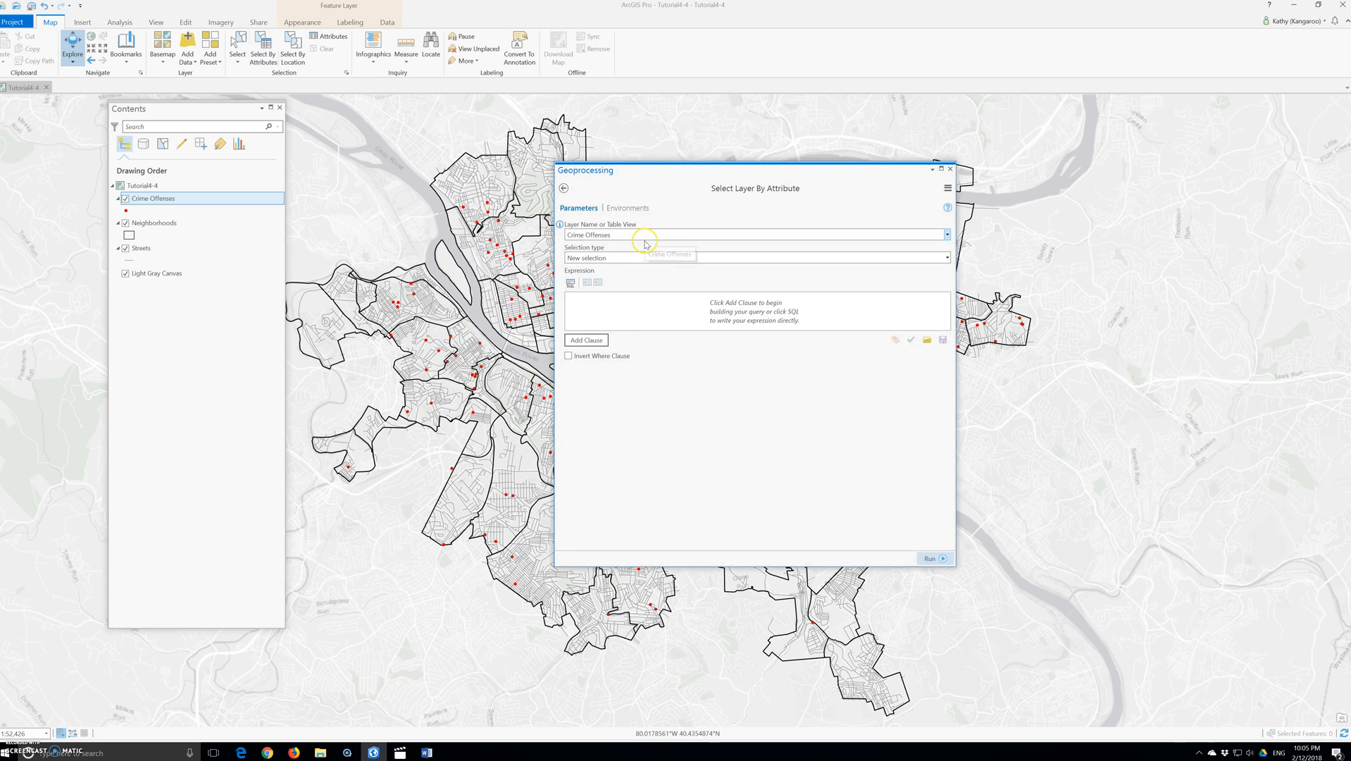
{"action": "left_click", "coordinate": [582, 341]}
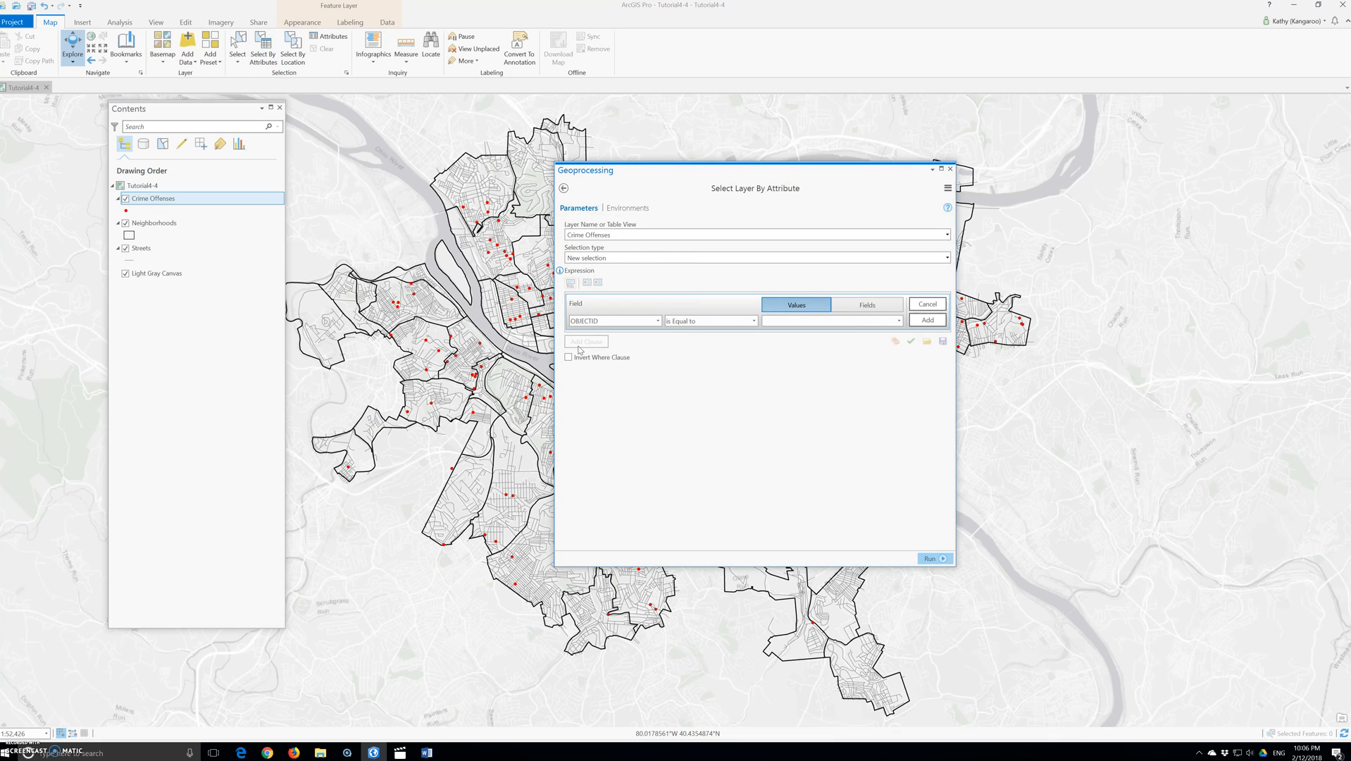
{"action": "left_click", "coordinate": [657, 321]}
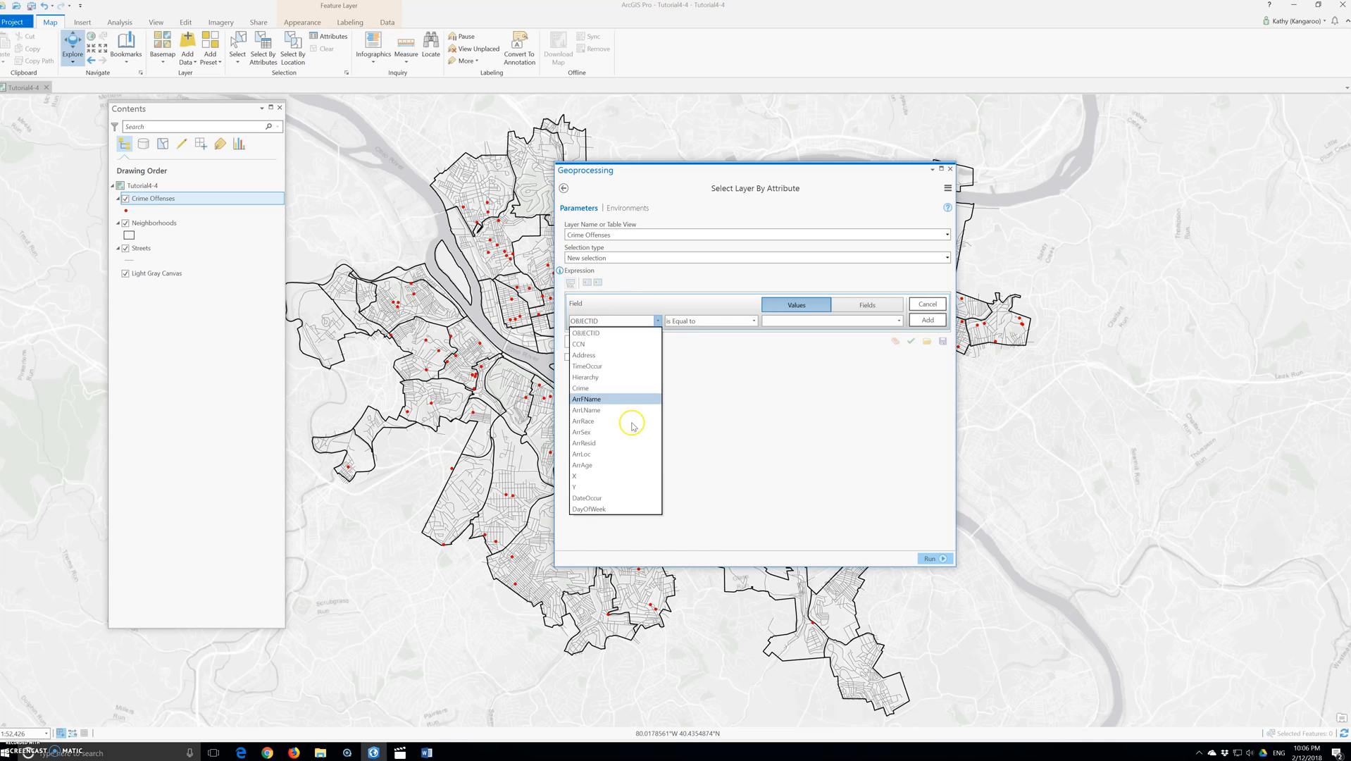
{"action": "left_click", "coordinate": [619, 508]}
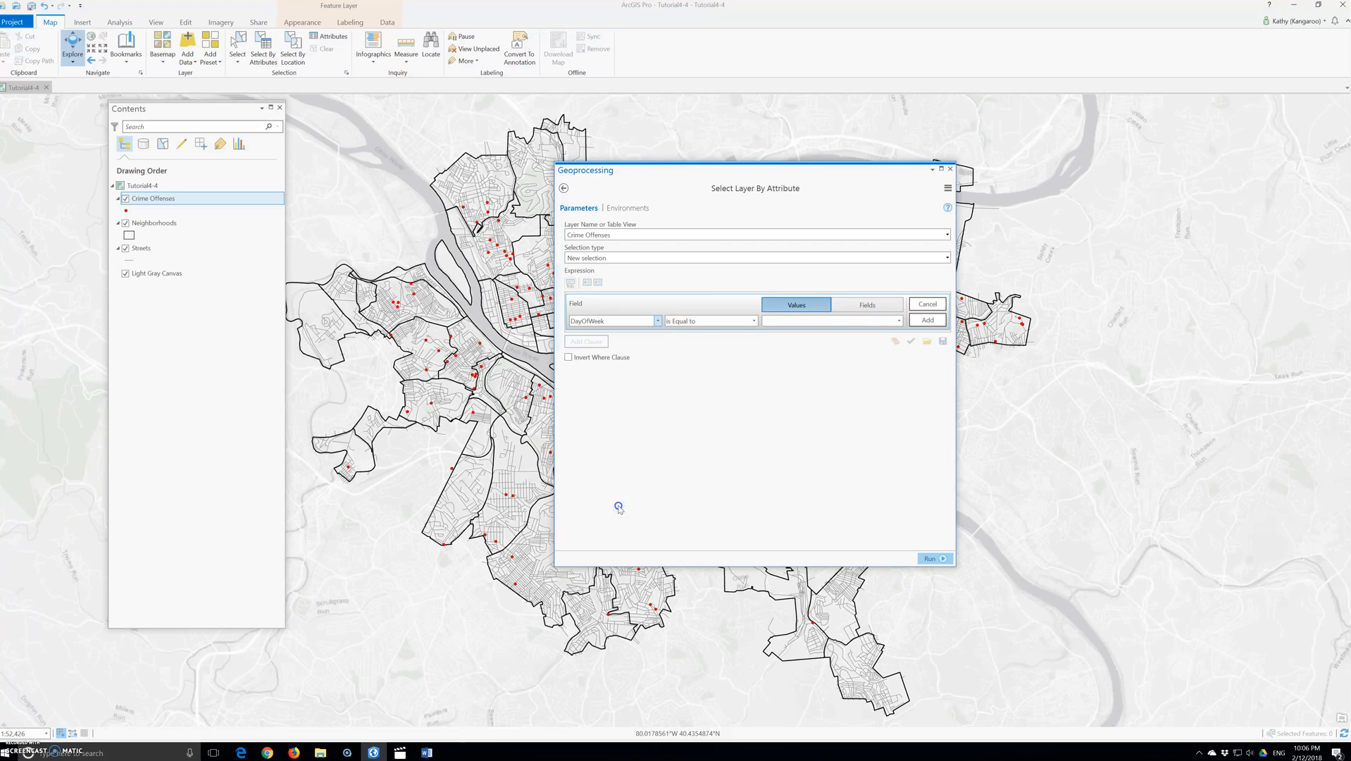
{"action": "left_click", "coordinate": [898, 321]}
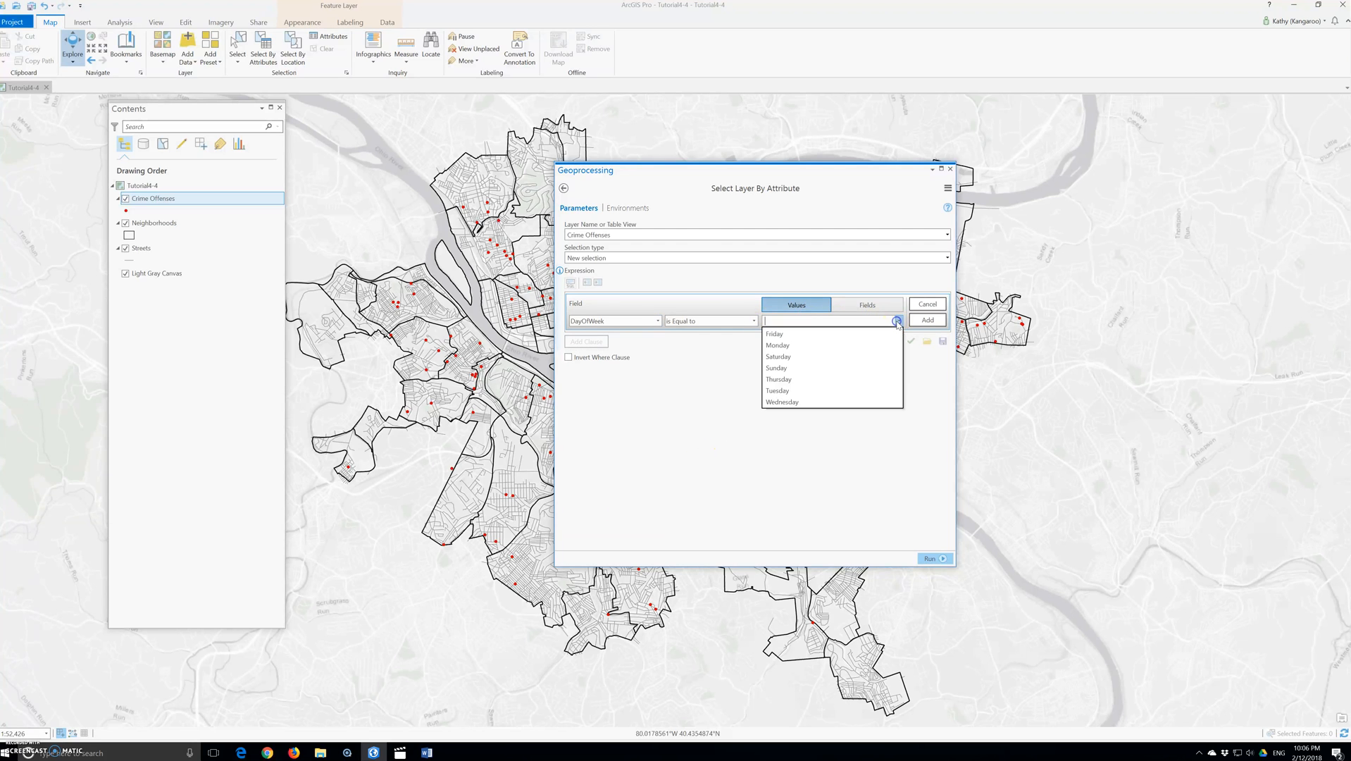
{"action": "left_click", "coordinate": [796, 357]}
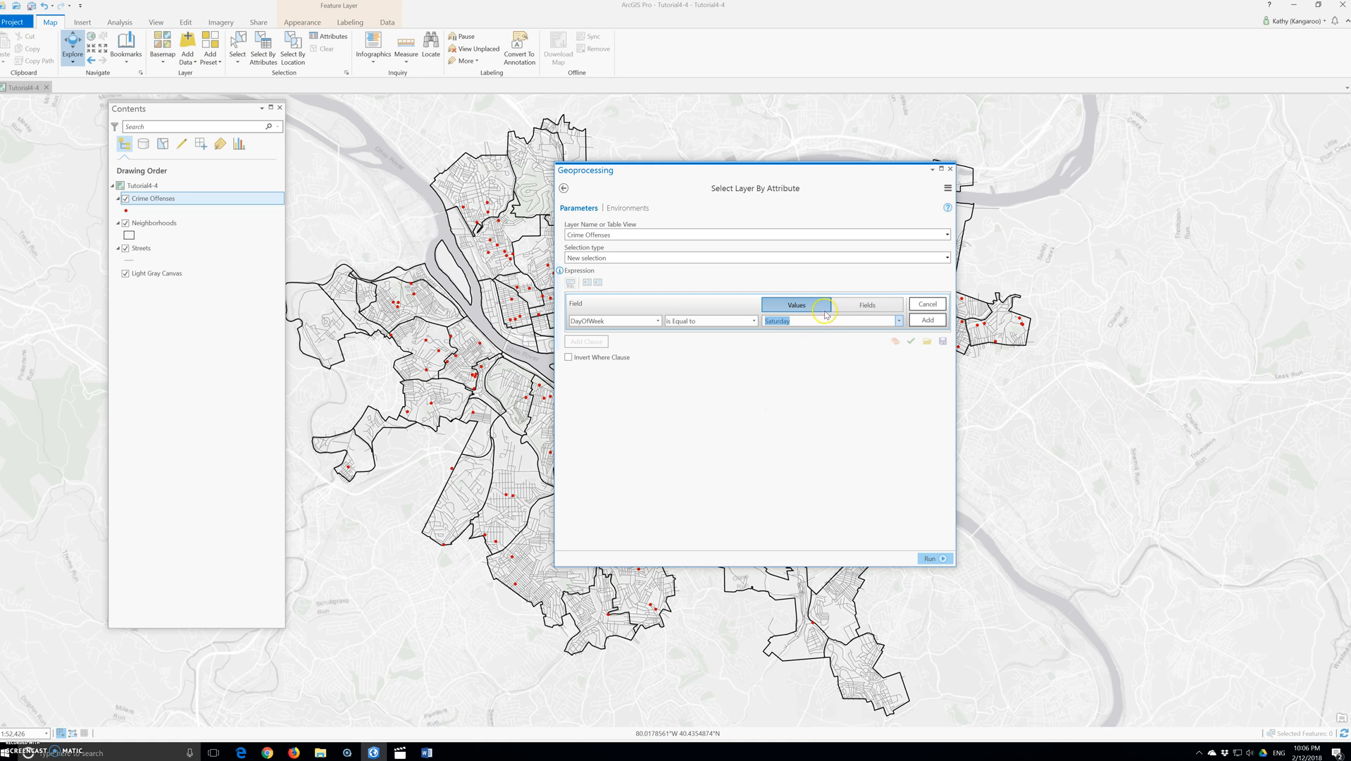
{"action": "left_click", "coordinate": [928, 320]}
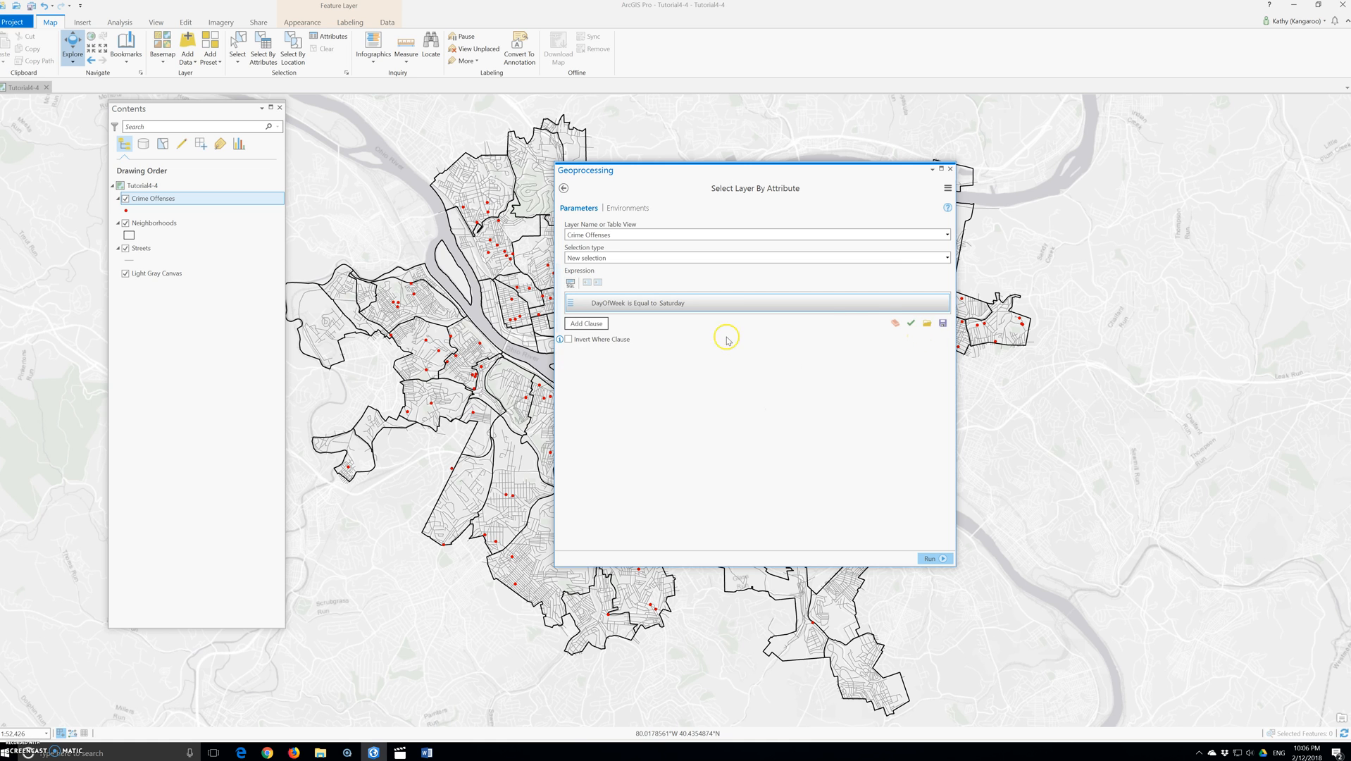
Step: Add an Or clause: DayOfWeek is Equal to Sunday
{"action": "left_click", "coordinate": [586, 323]}
{"action": "left_click", "coordinate": [587, 341]}
{"action": "left_click", "coordinate": [578, 363]}
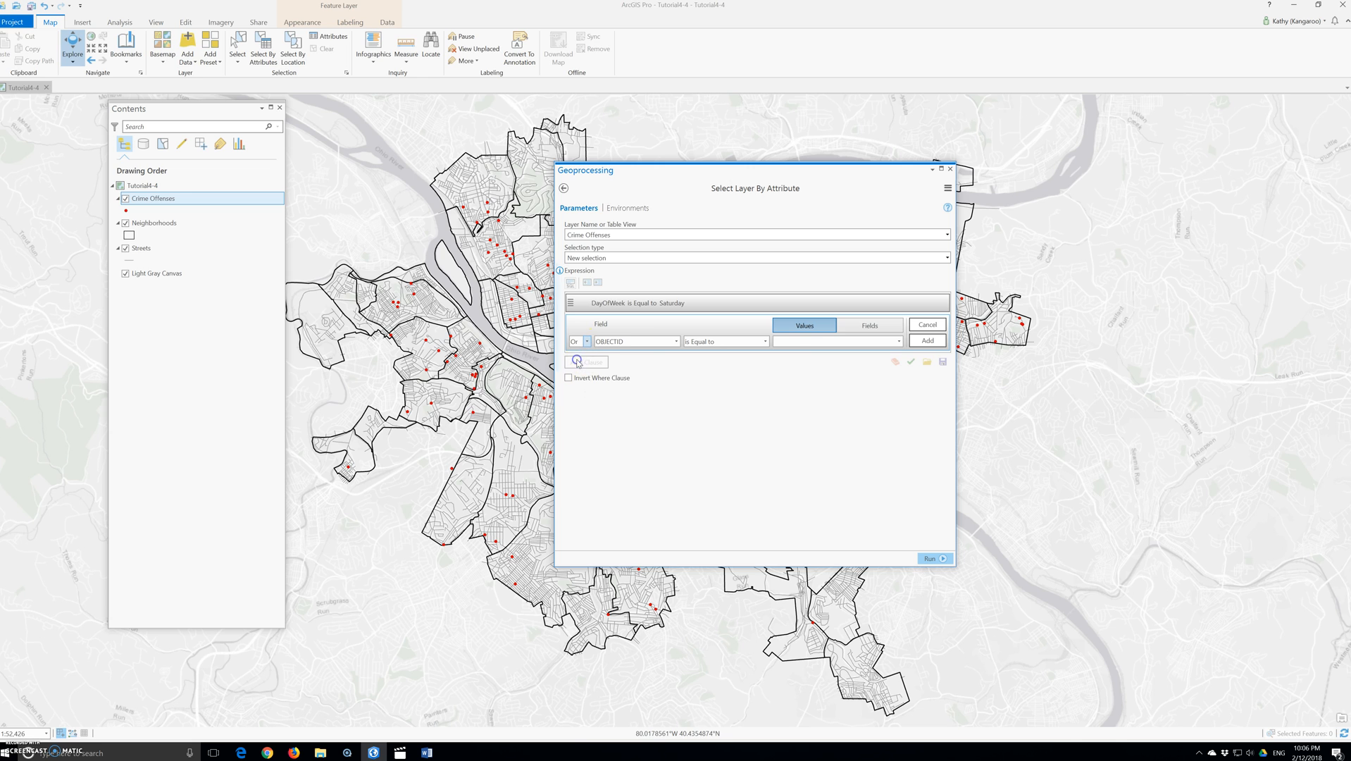
{"action": "left_click", "coordinate": [655, 342]}
{"action": "left_click", "coordinate": [614, 529]}
{"action": "left_click", "coordinate": [898, 341]}
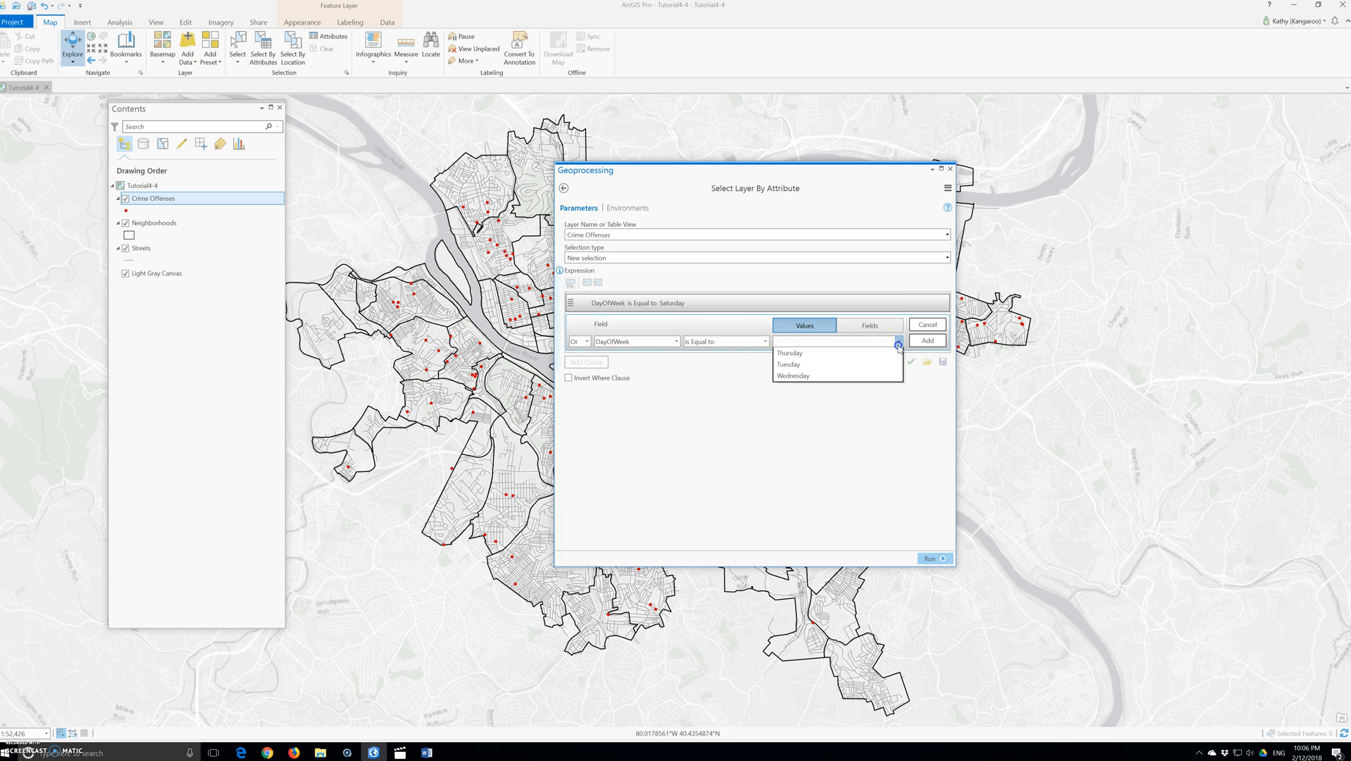
{"action": "left_click", "coordinate": [810, 388]}
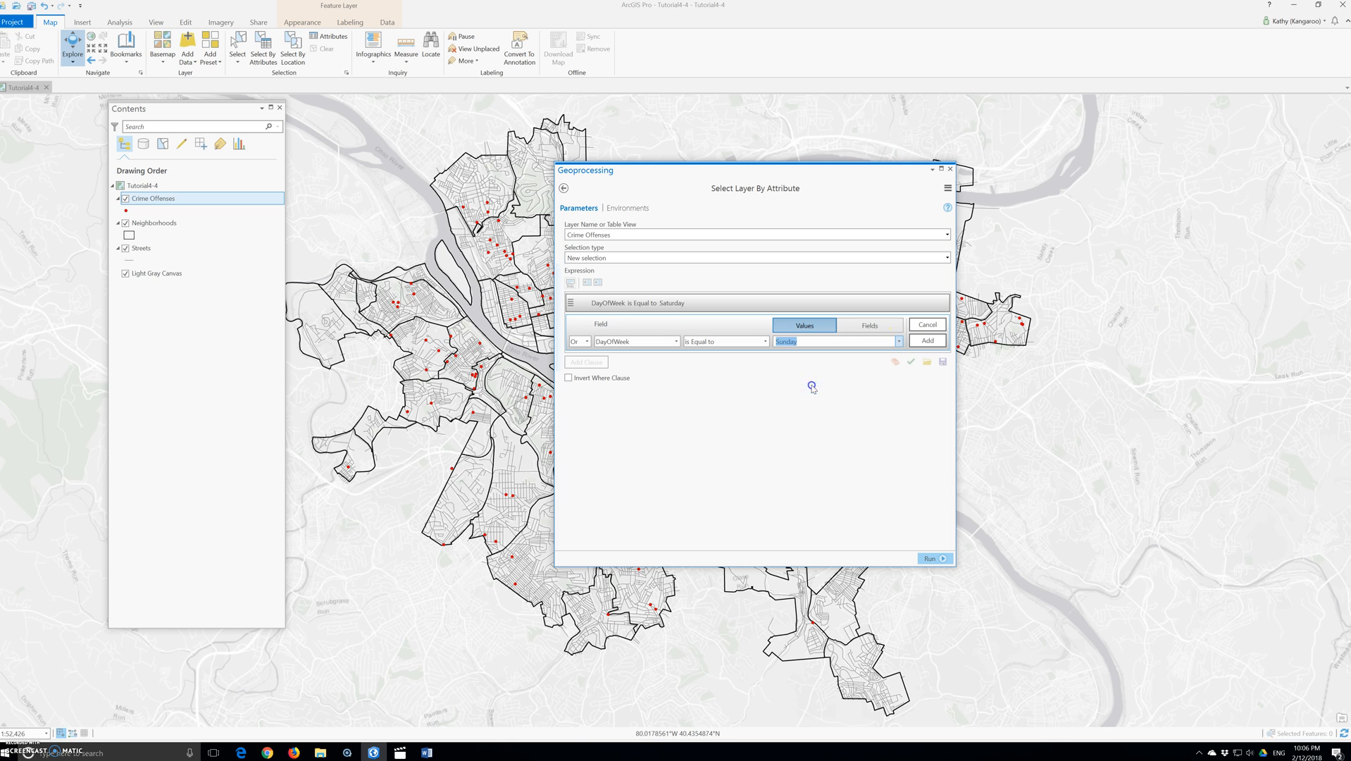
{"action": "left_click", "coordinate": [927, 340]}
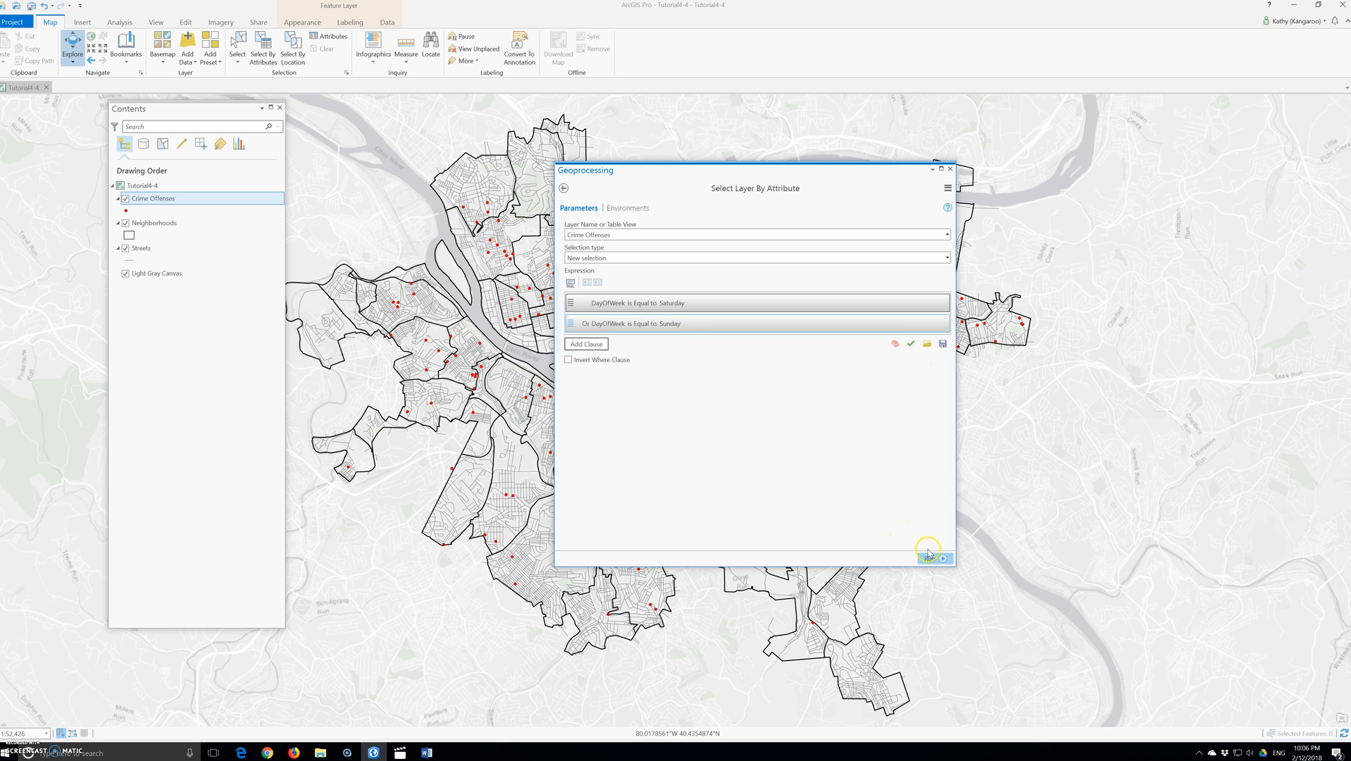
Step: Verify the selection expression and save it as qryWeekend in the Tutorials folder
{"action": "left_click", "coordinate": [911, 343]}
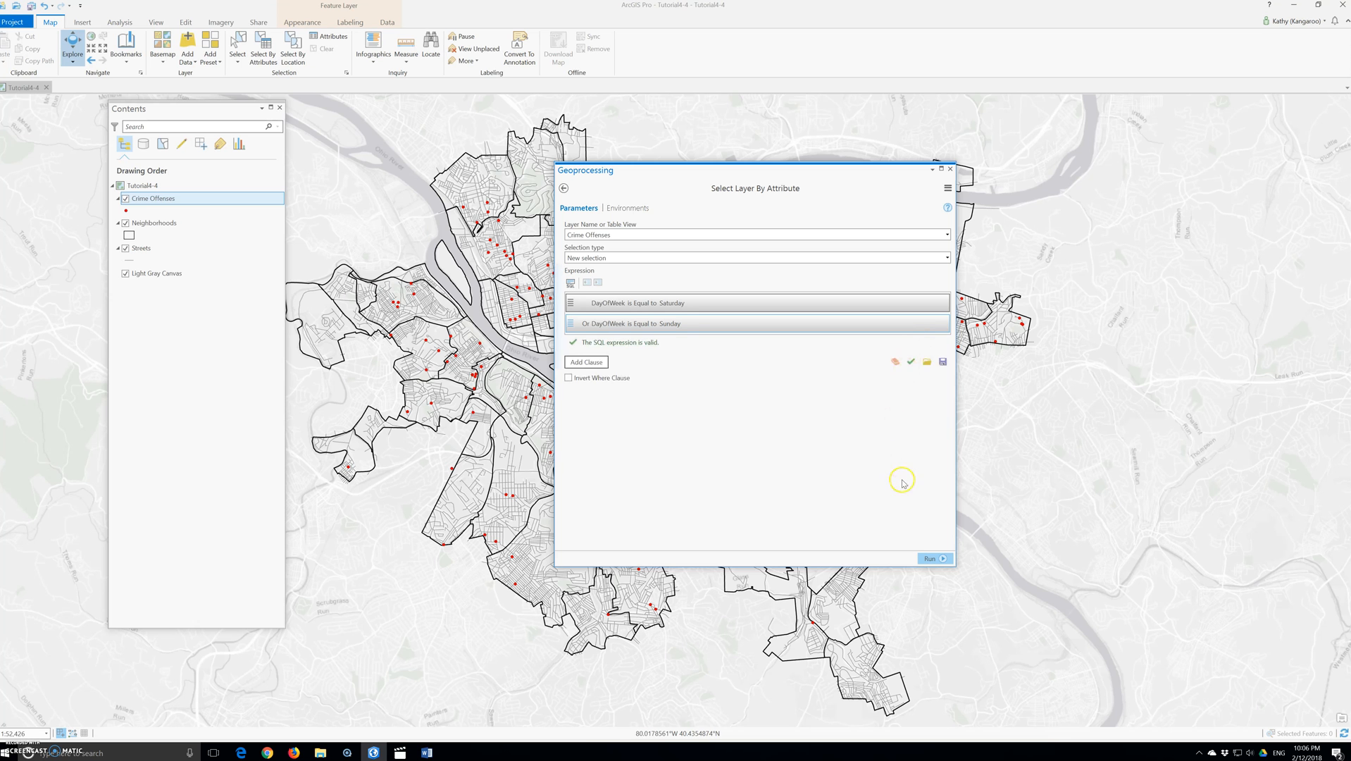
{"action": "left_click", "coordinate": [942, 362]}
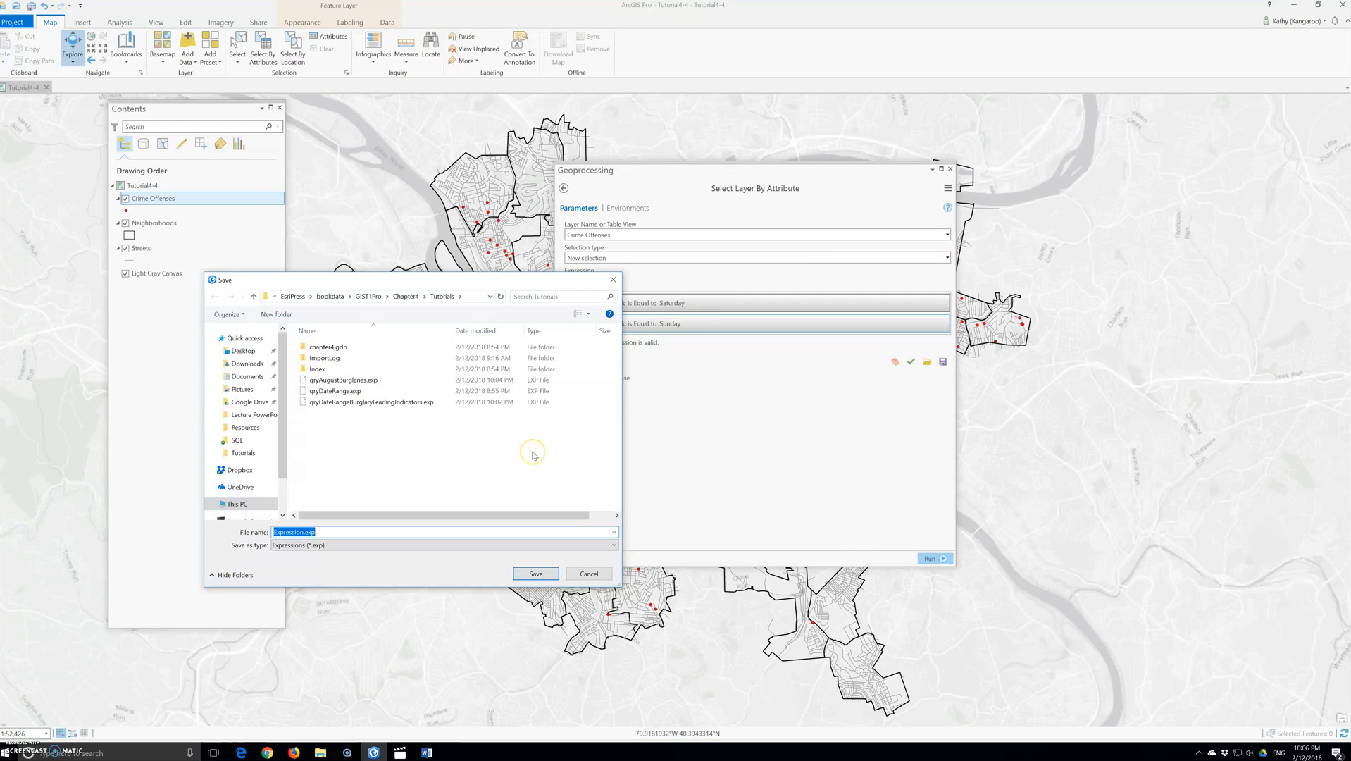
{"action": "type", "text": "qry"}
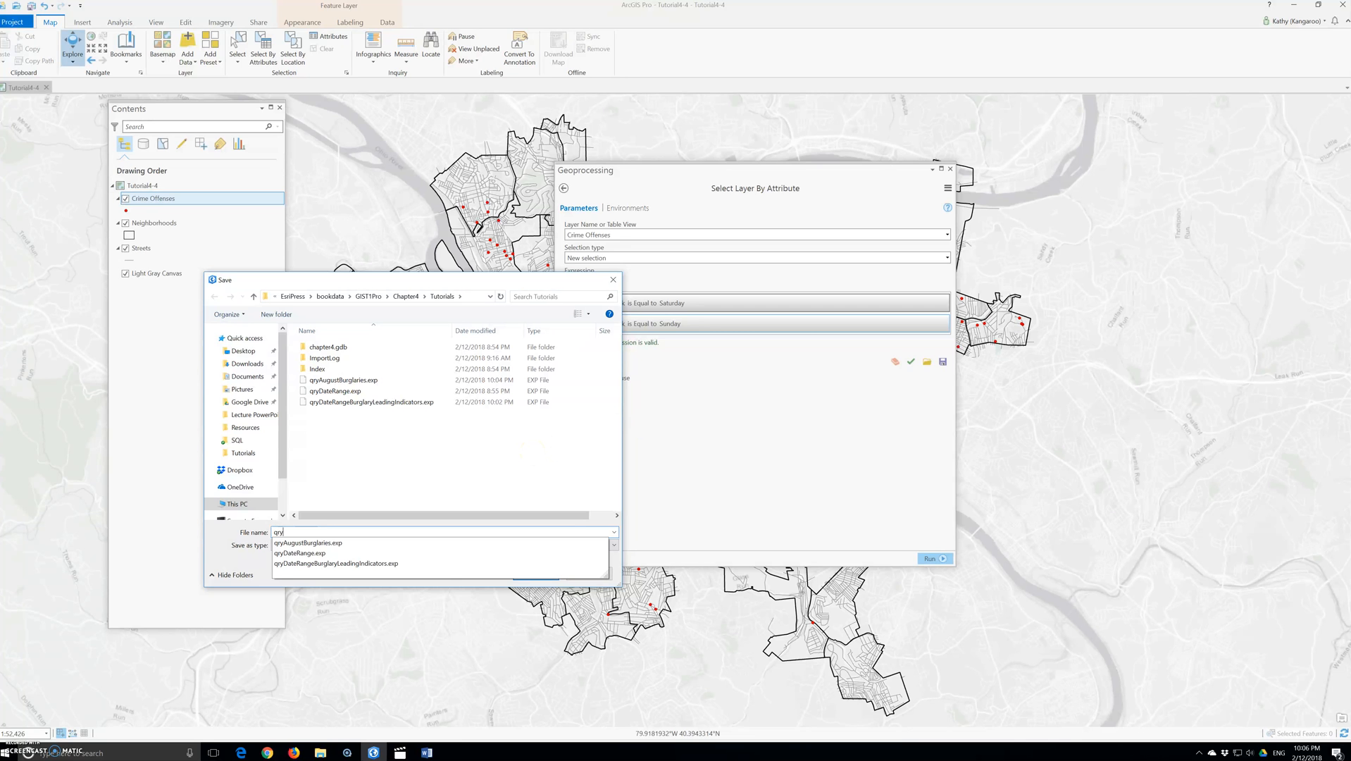
{"action": "type", "text": "Weekend"}
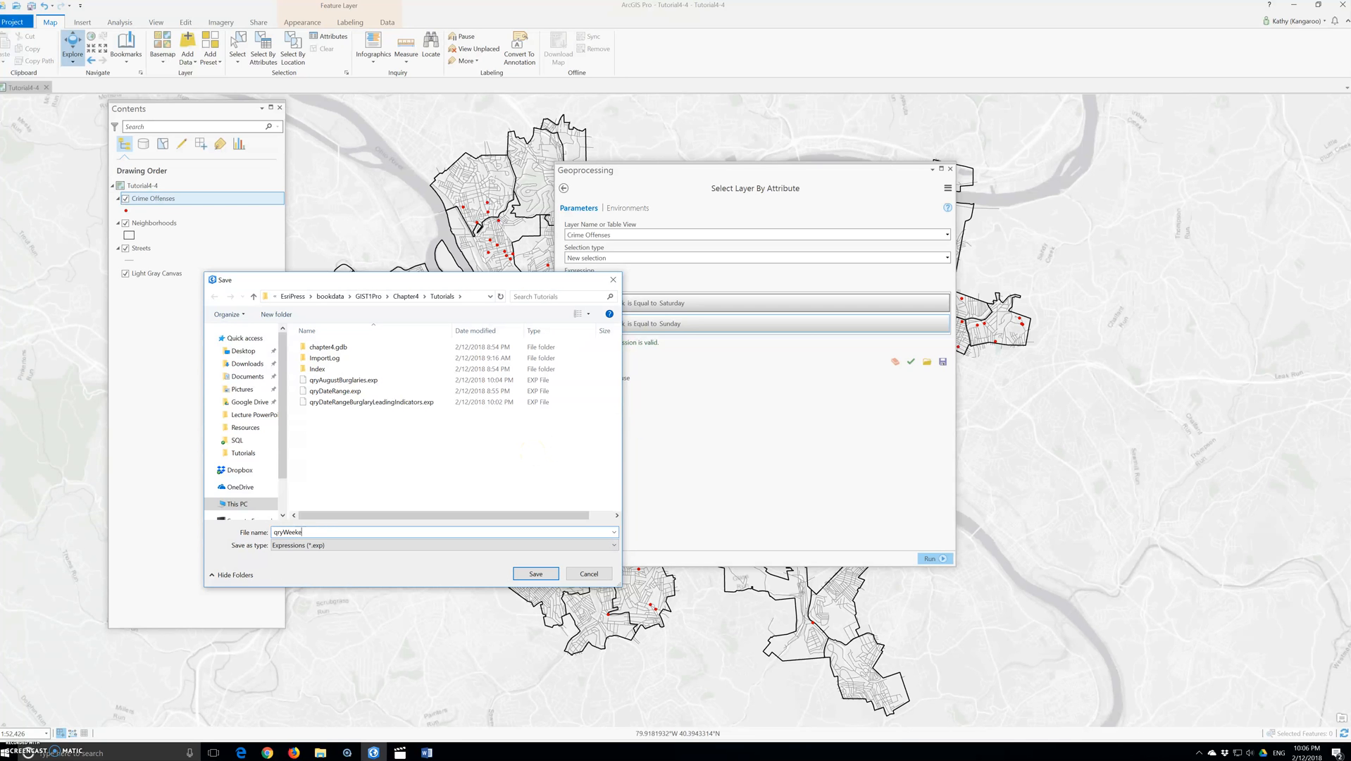
{"action": "left_click", "coordinate": [544, 575]}
Step: Run the Select Layer By Attribute tool and close the Geoprocessing pane
{"action": "left_click", "coordinate": [931, 558]}
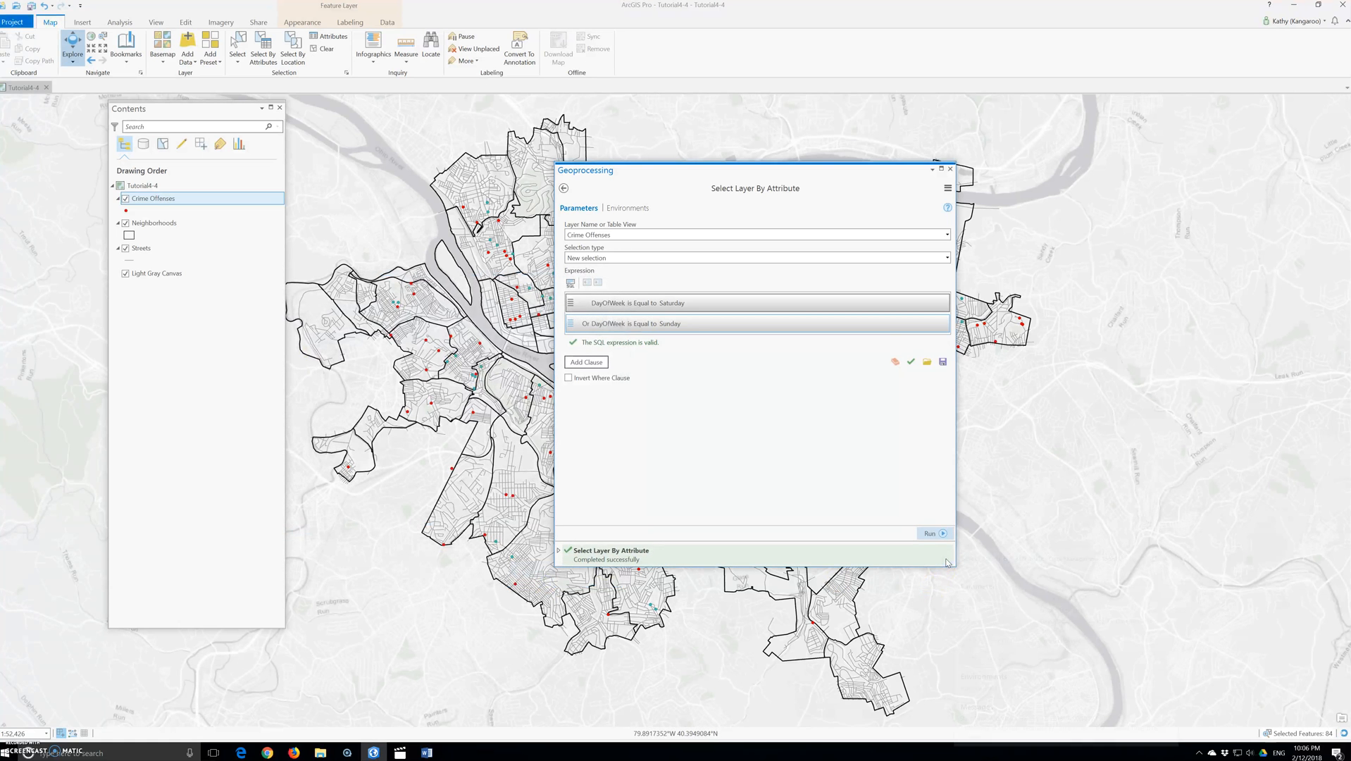
{"action": "mouse_move", "coordinate": [947, 562]}
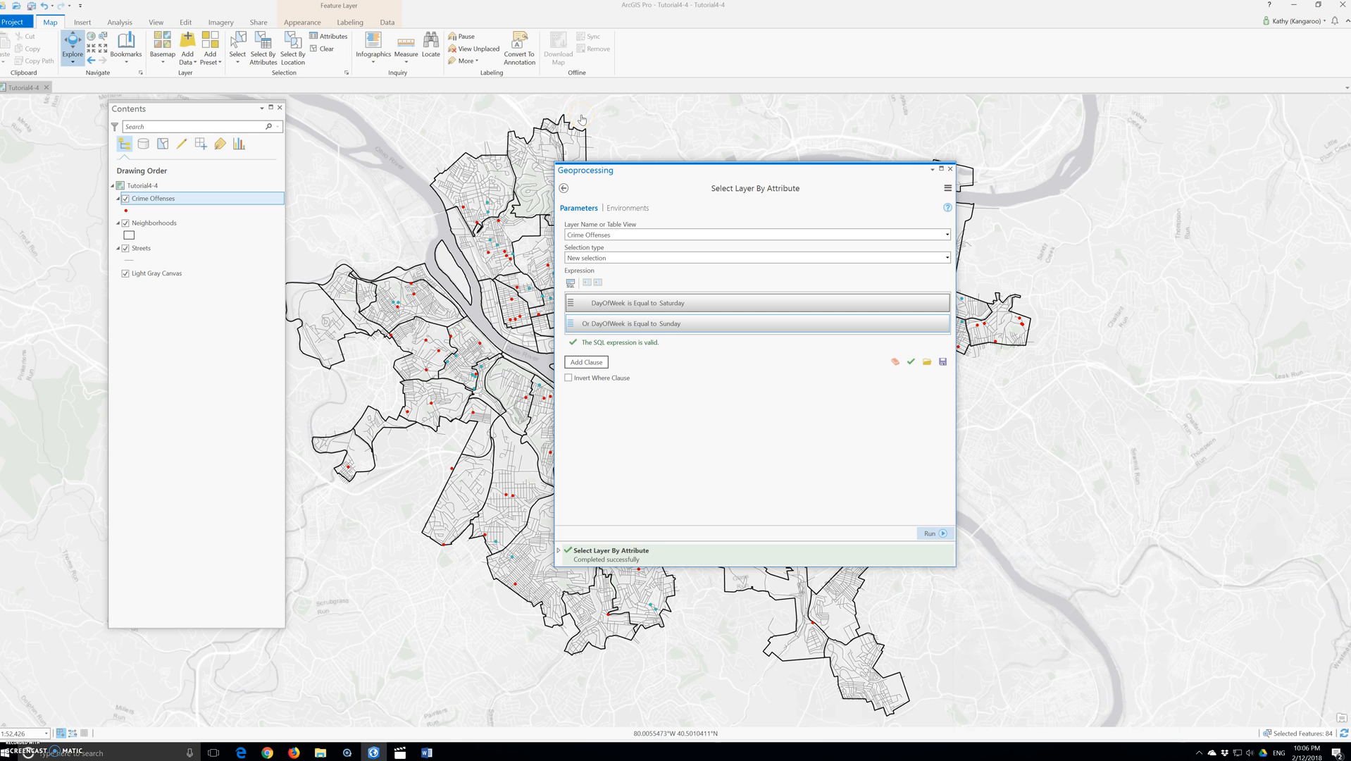
{"action": "left_click", "coordinate": [950, 169]}
Step: Open the Crime Offenses attribute table to review the selected weekend records
{"action": "right_click", "coordinate": [162, 201]}
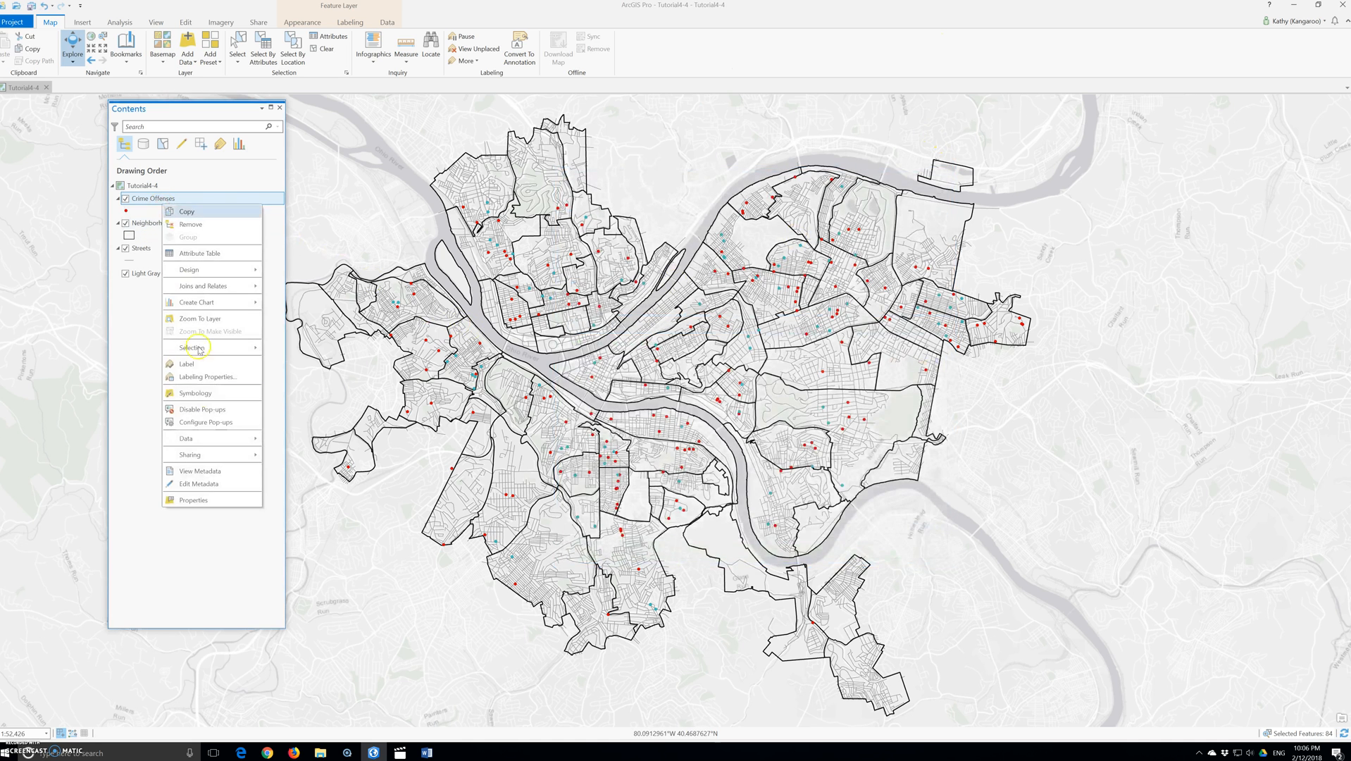
{"action": "left_click", "coordinate": [202, 257]}
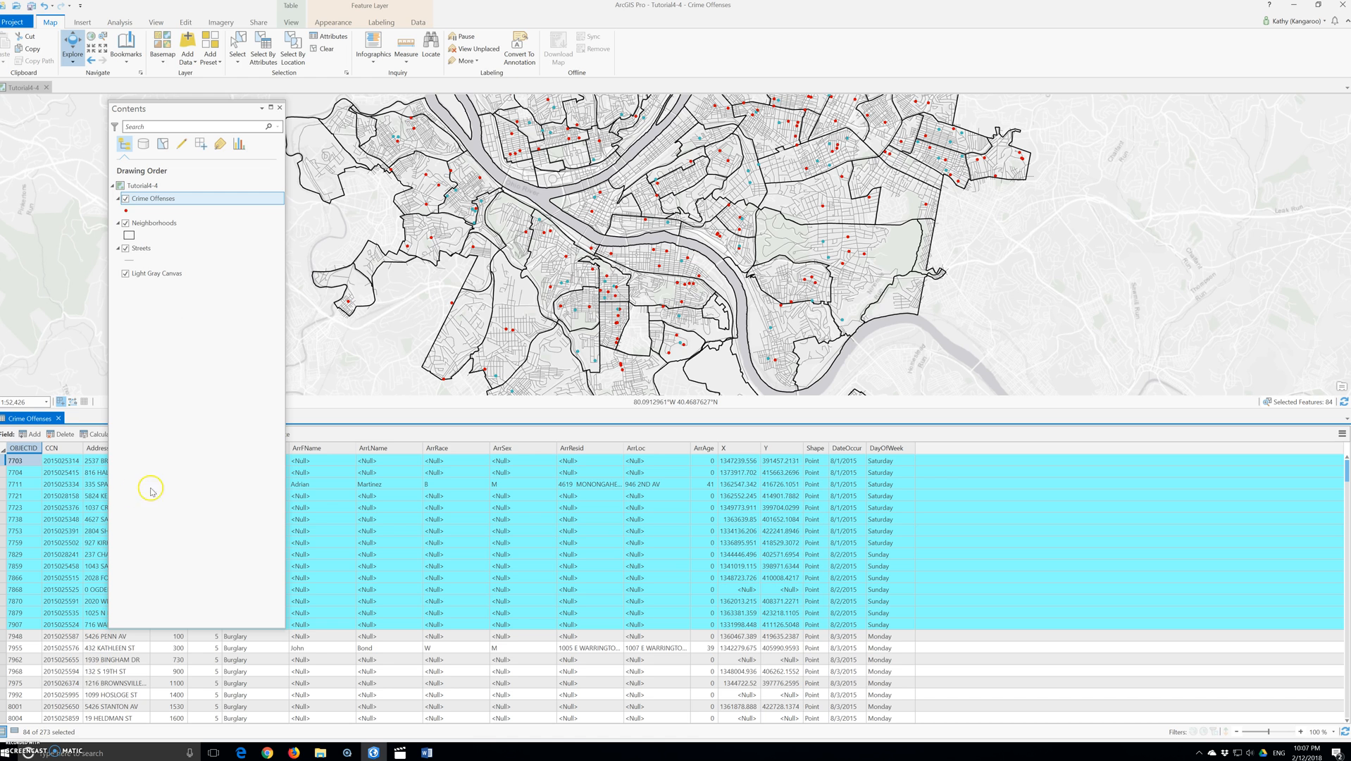
{"action": "left_click_drag", "start_coordinate": [175, 109], "coordinate": [532, 141]}
Step: Switch the selected records in the attribute table, then clear the selection
{"action": "left_click", "coordinate": [212, 435]}
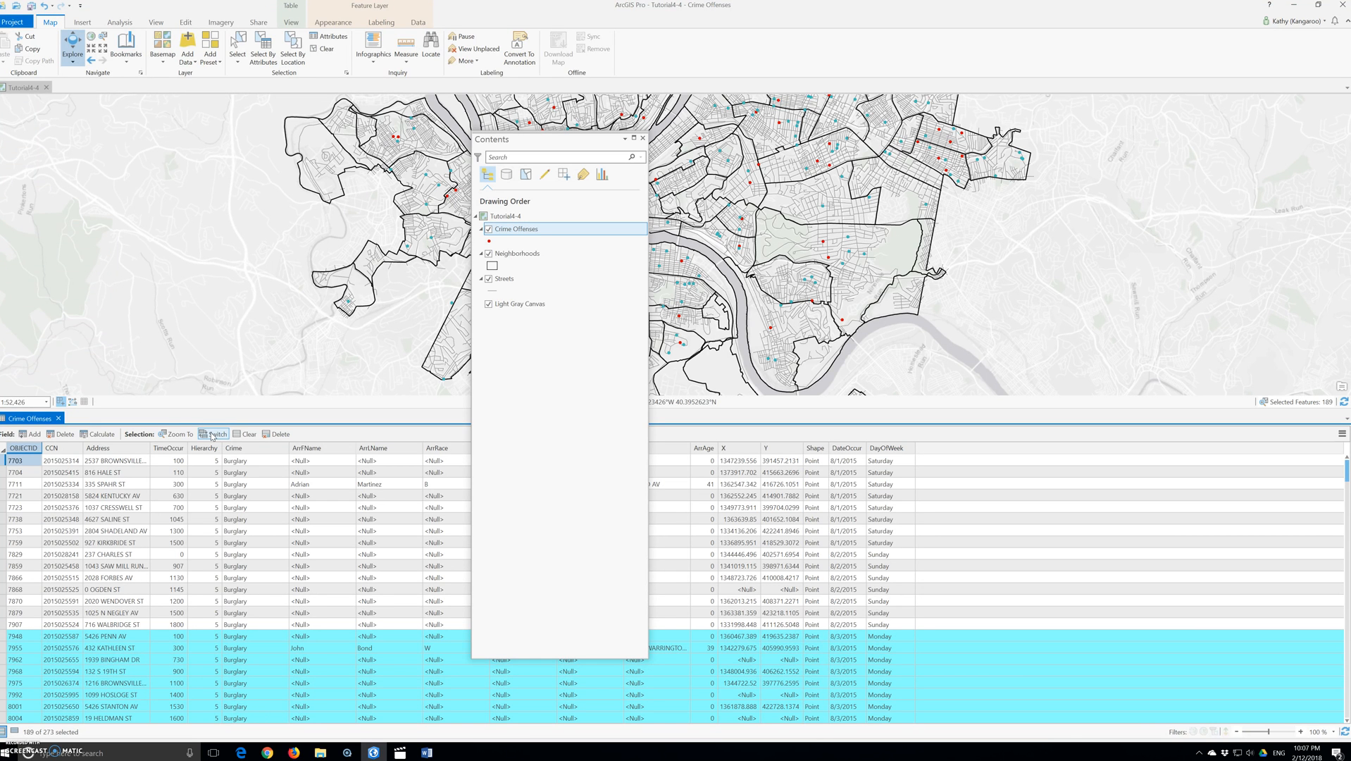
{"action": "left_click", "coordinate": [206, 435]}
{"action": "left_click", "coordinate": [211, 437]}
{"action": "left_click", "coordinate": [528, 356]}
{"action": "left_click", "coordinate": [328, 51]}
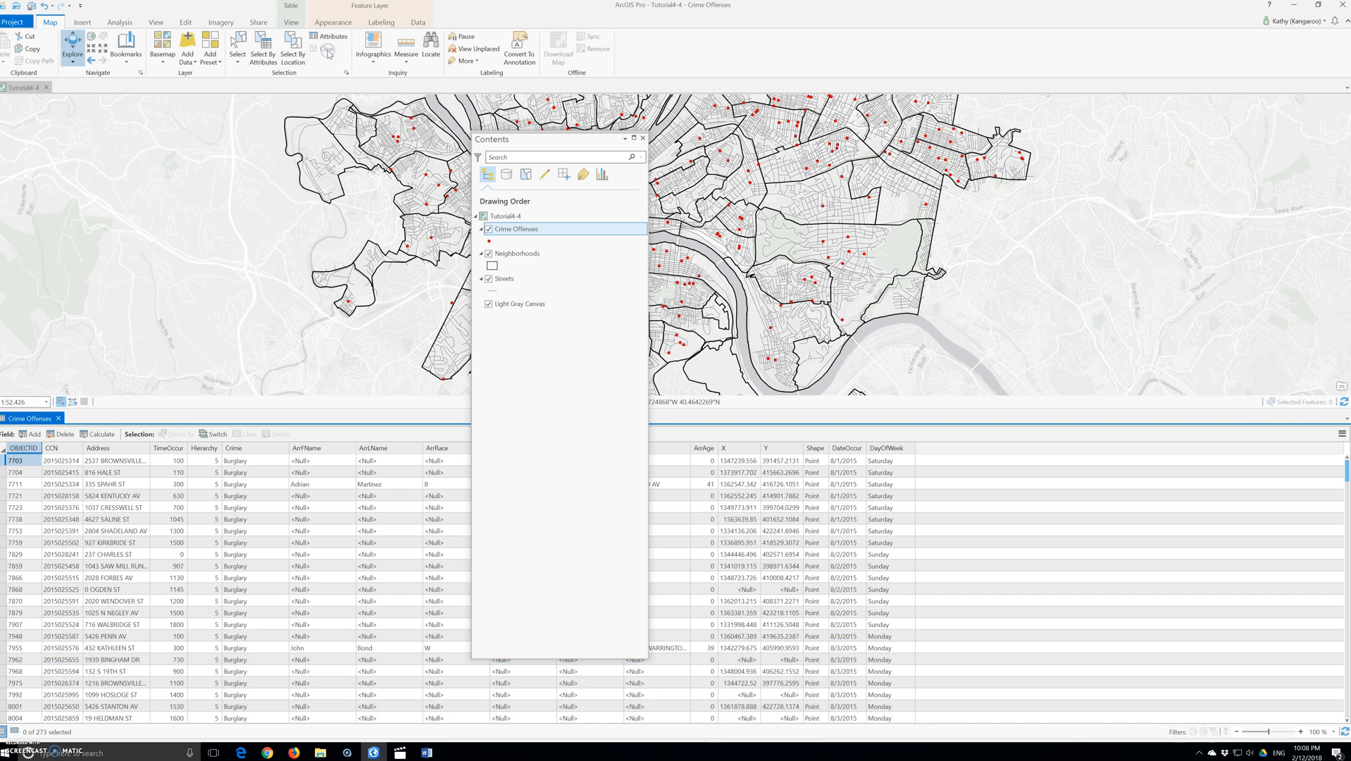